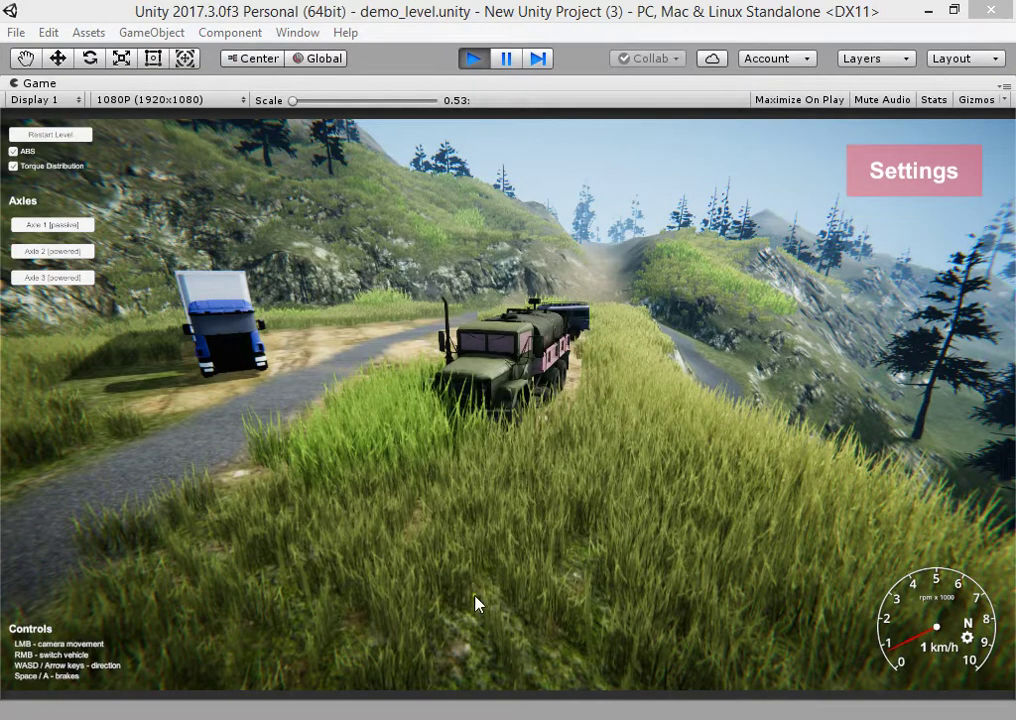
- Restore the maximized Game view to the full editor layout and stop play mode
{"action": "right_click", "coordinate": [512, 81]}
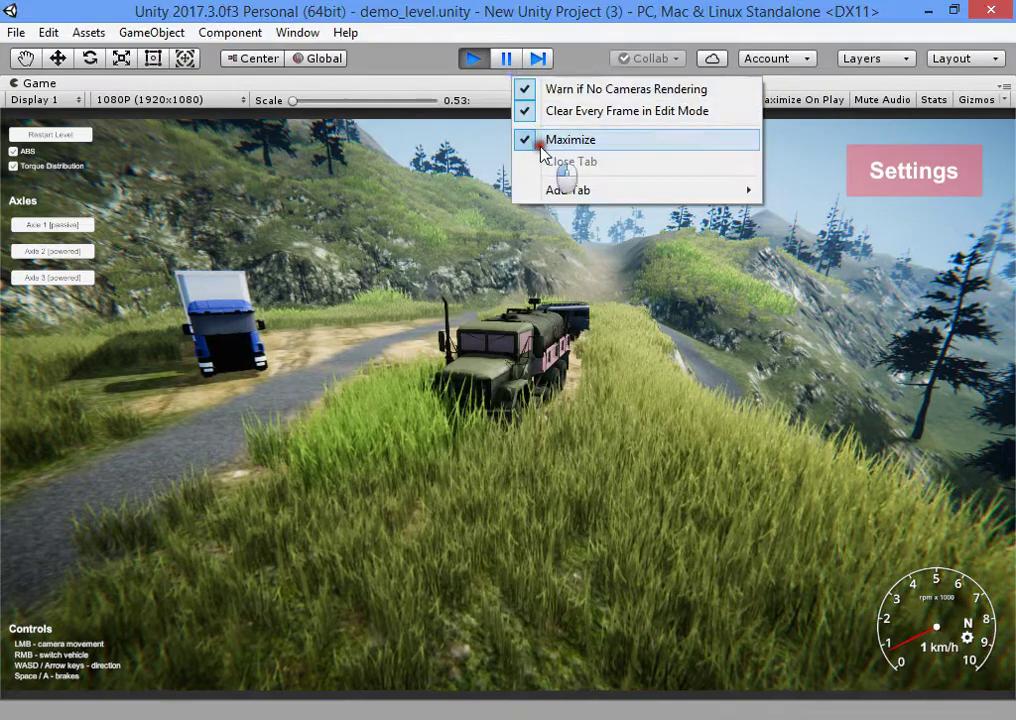
{"action": "left_click", "coordinate": [540, 139]}
{"action": "left_click", "coordinate": [485, 65]}
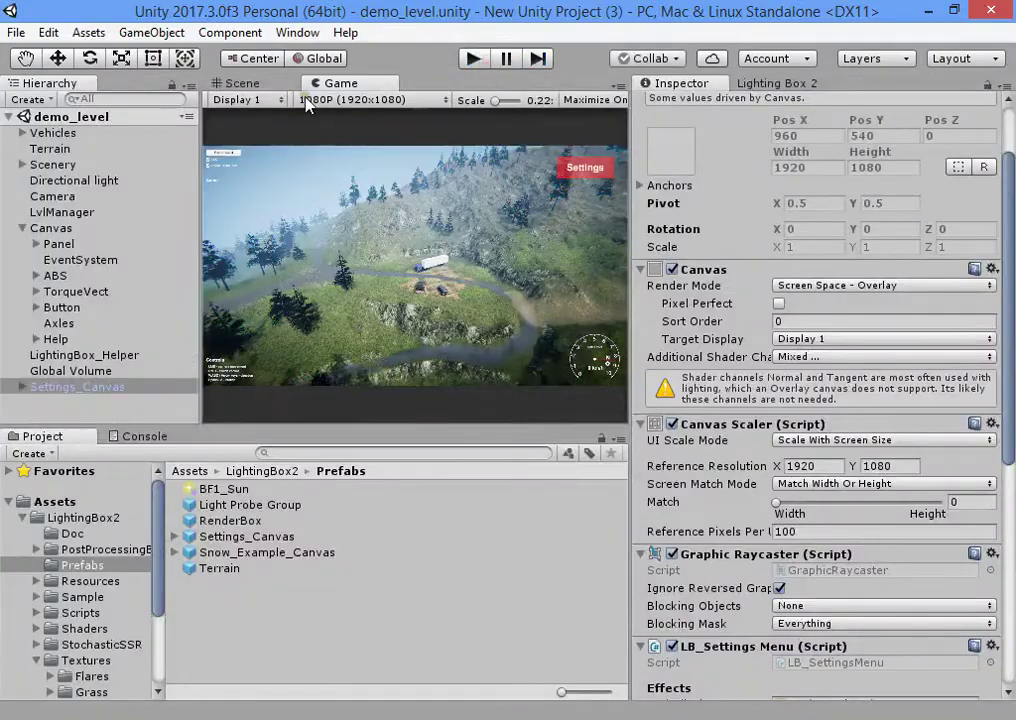
- Show the Effect settings of Lighting Box 2 beside the Scene view, with the view facing the hillside trees against the light
{"action": "left_click", "coordinate": [280, 85]}
{"action": "right_click_drag", "start_coordinate": [318, 286], "coordinate": [520, 352]}
{"action": "left_click", "coordinate": [810, 83]}
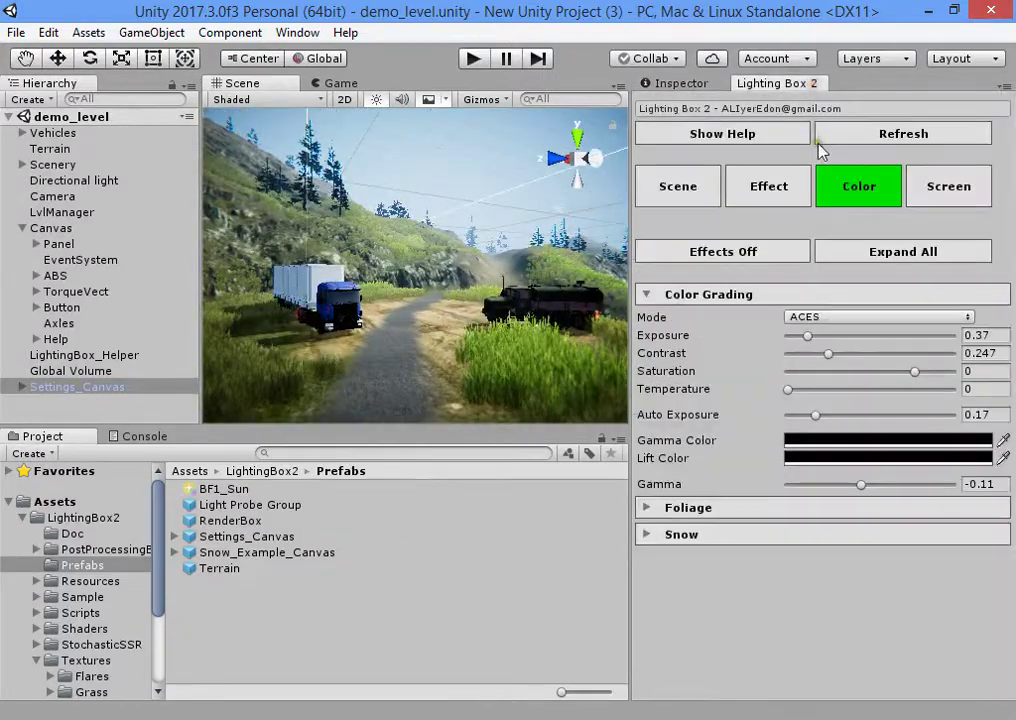
{"action": "right_click_drag", "start_coordinate": [422, 290], "coordinate": [525, 310]}
{"action": "left_click", "coordinate": [790, 188]}
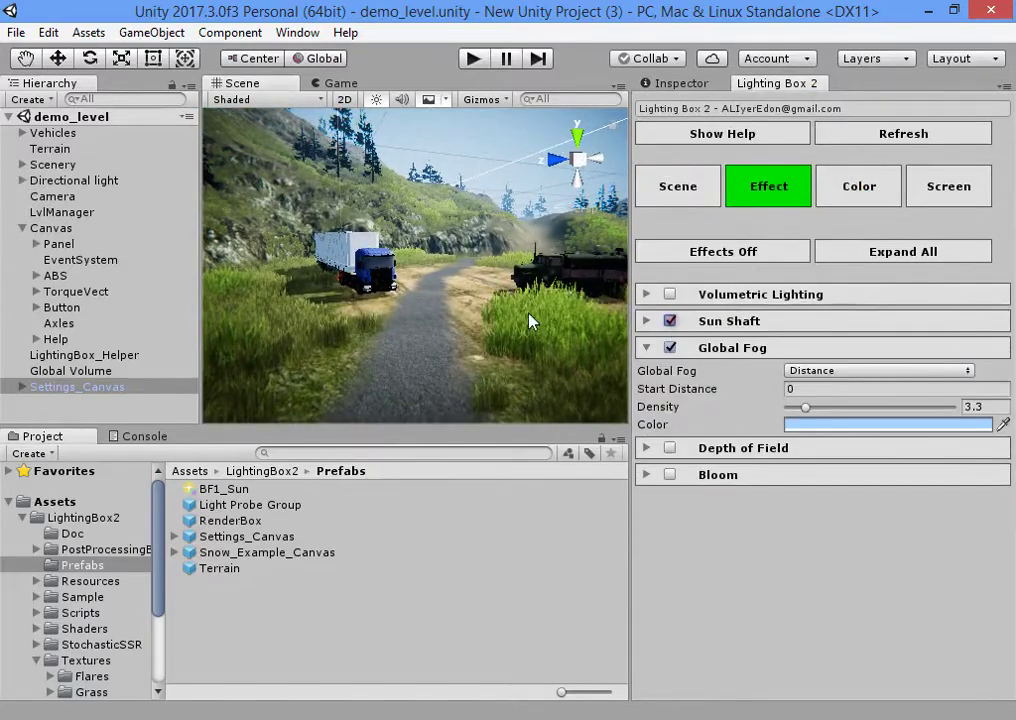
{"action": "right_click_drag", "start_coordinate": [530, 320], "coordinate": [605, 296]}
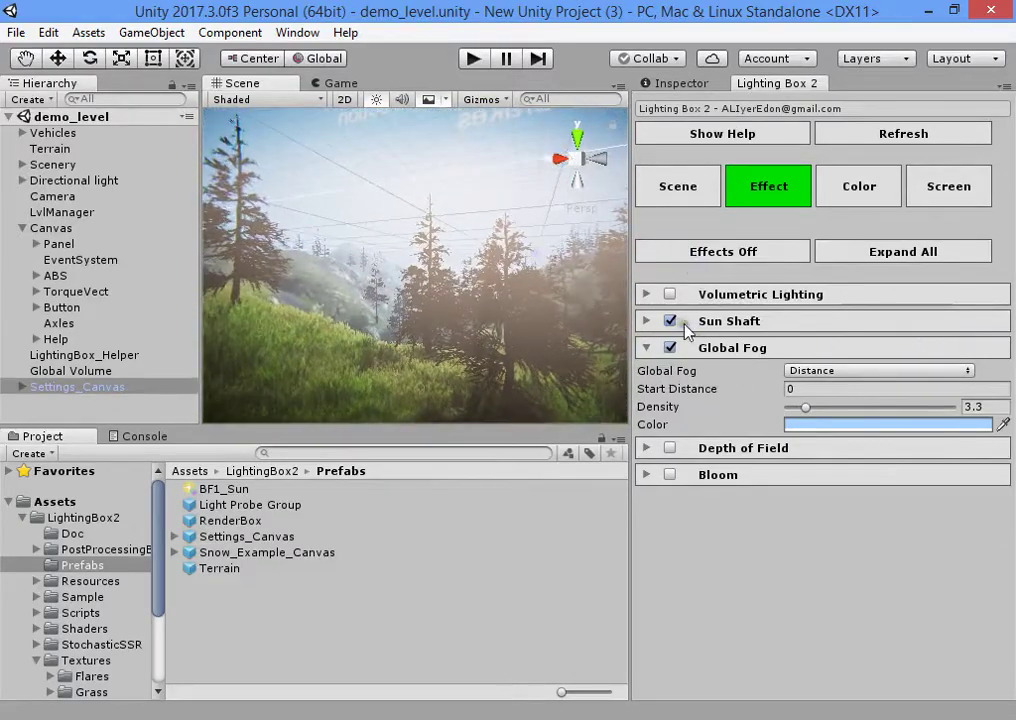
- Switch to the media player and play the OrionClient-Win64-Shipping reference clip, pausing it partway to study its sun shafts
{"action": "mouse_move", "coordinate": [672, 716]}
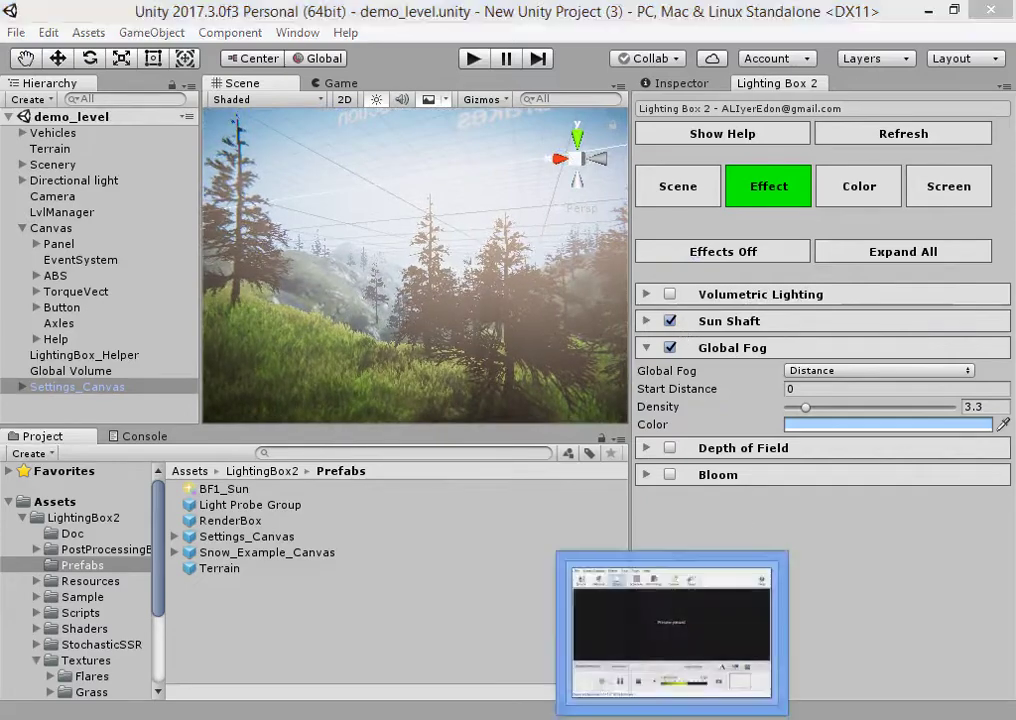
{"action": "left_click", "coordinate": [672, 630]}
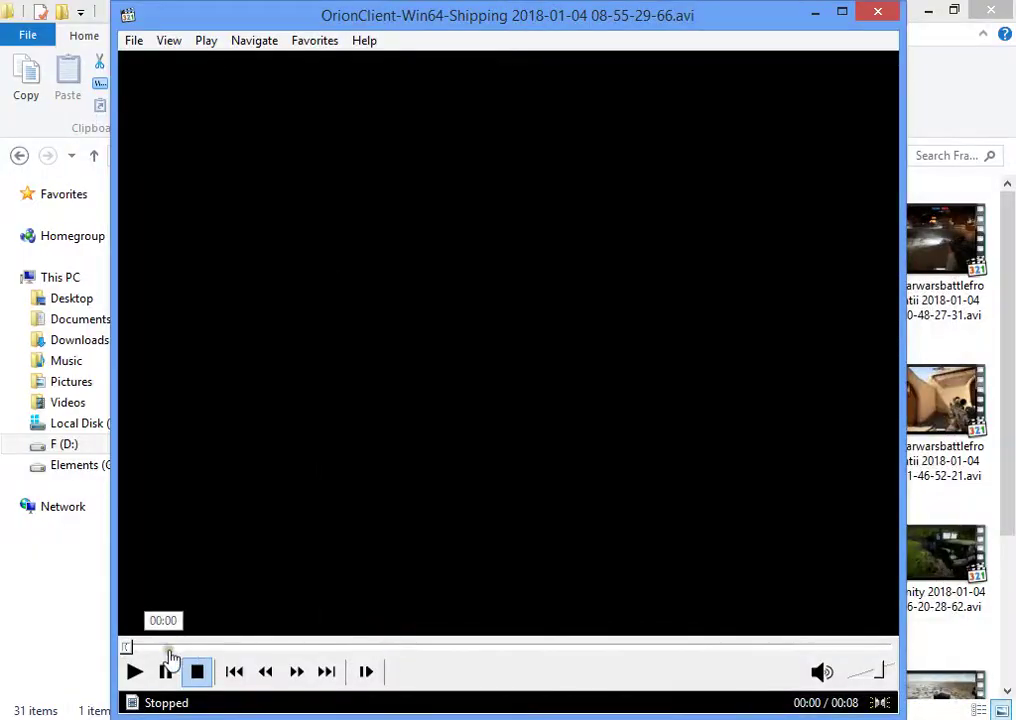
{"action": "left_click", "coordinate": [137, 672]}
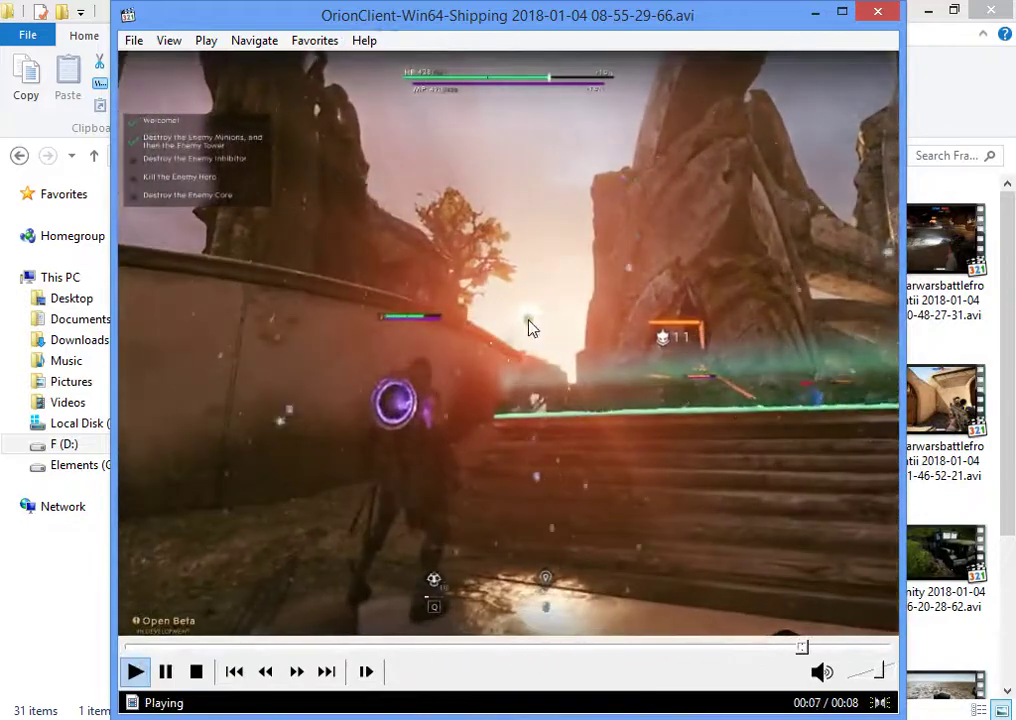
{"action": "left_click", "coordinate": [549, 309]}
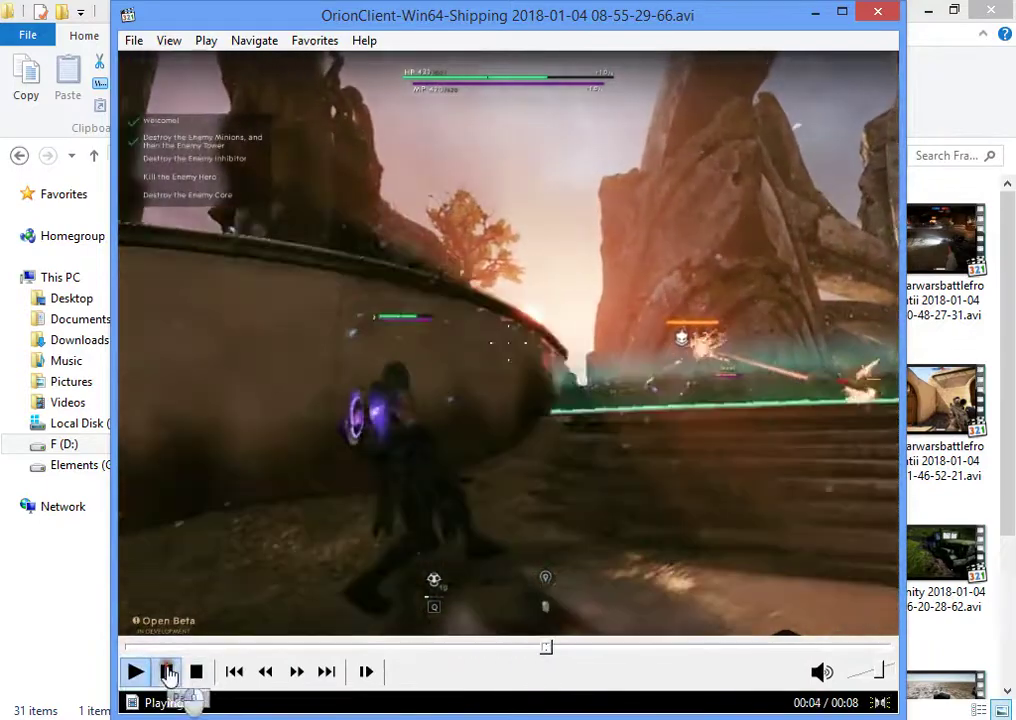
{"action": "left_click", "coordinate": [166, 671]}
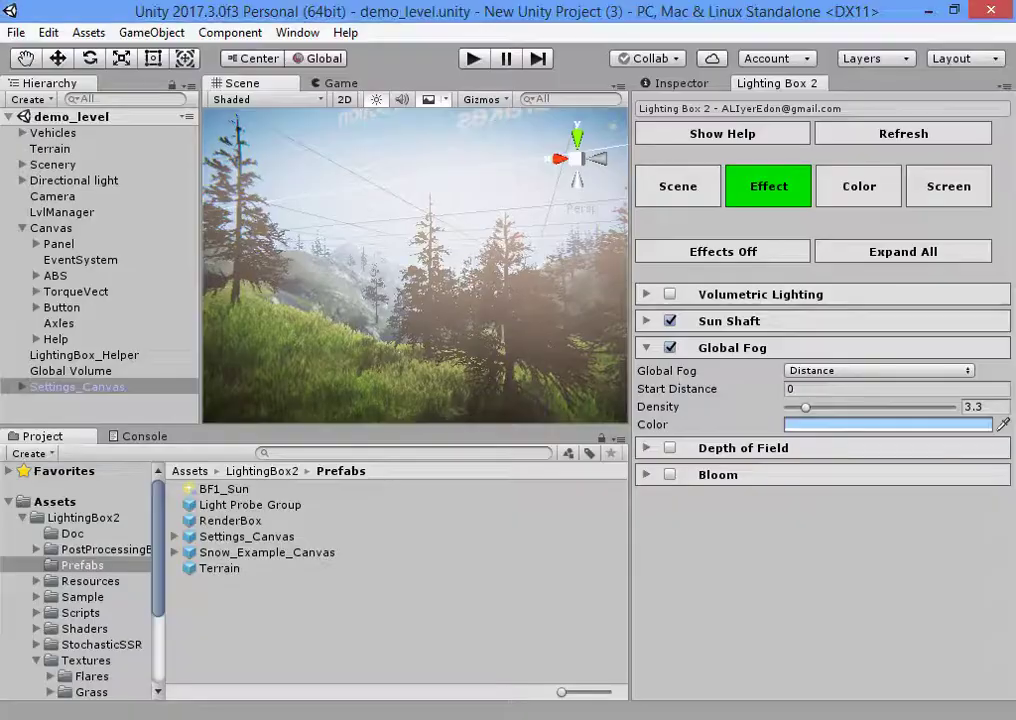
- Expand the Sun Shaft settings in Unity, and resume the reference clip in the media player to reach the sun glow
{"action": "left_click", "coordinate": [735, 321]}
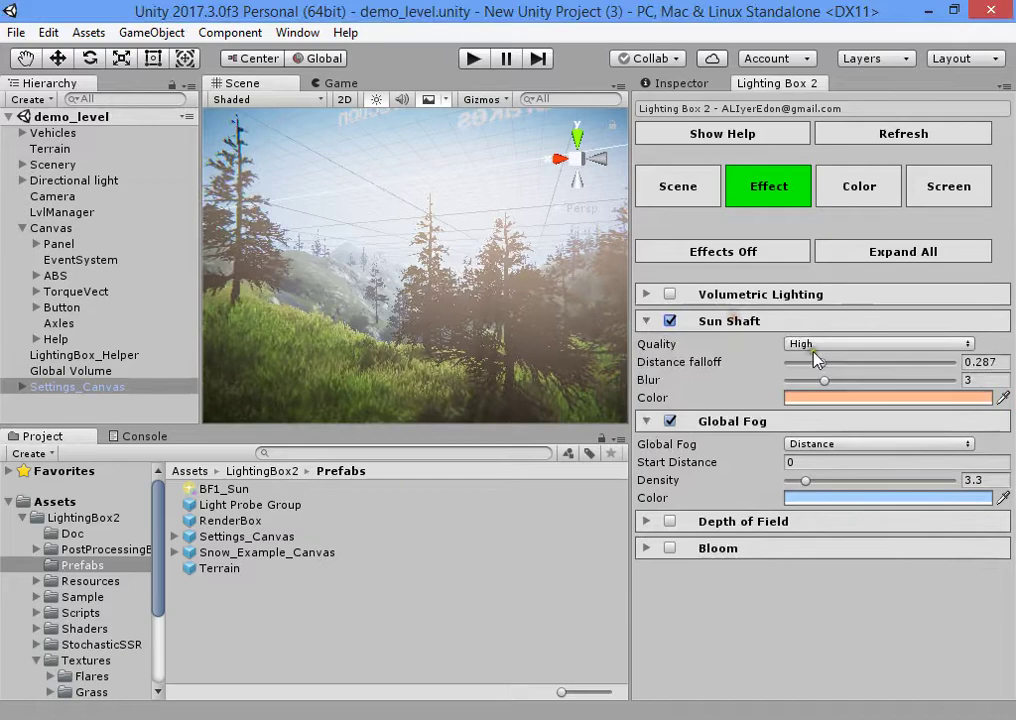
{"action": "left_click", "coordinate": [815, 400]}
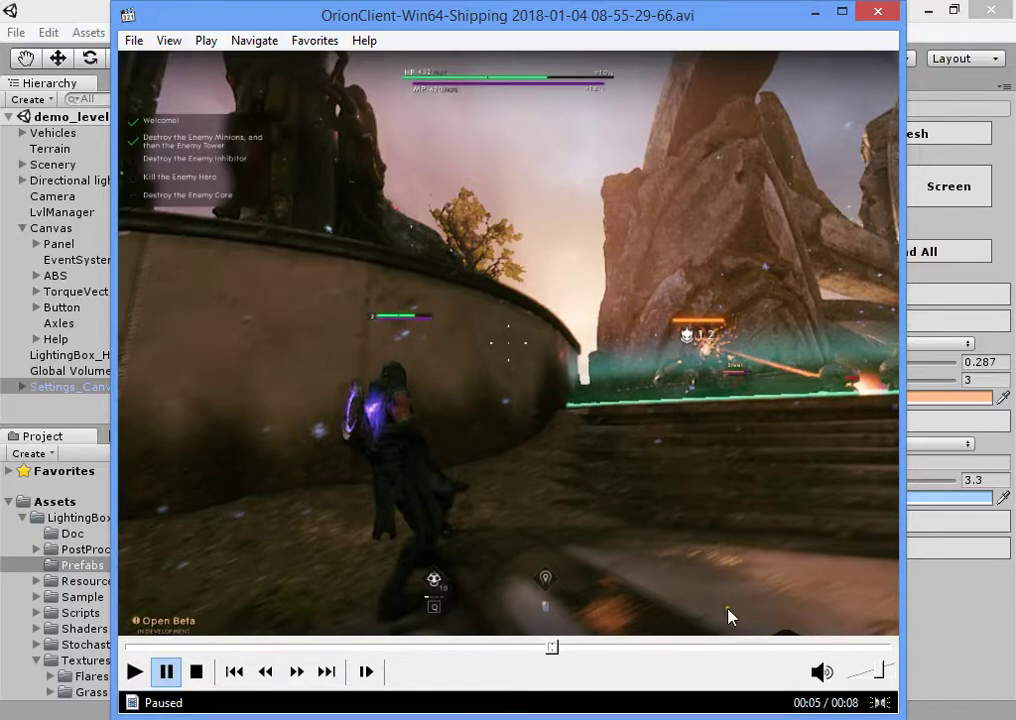
{"action": "key", "text": "space"}
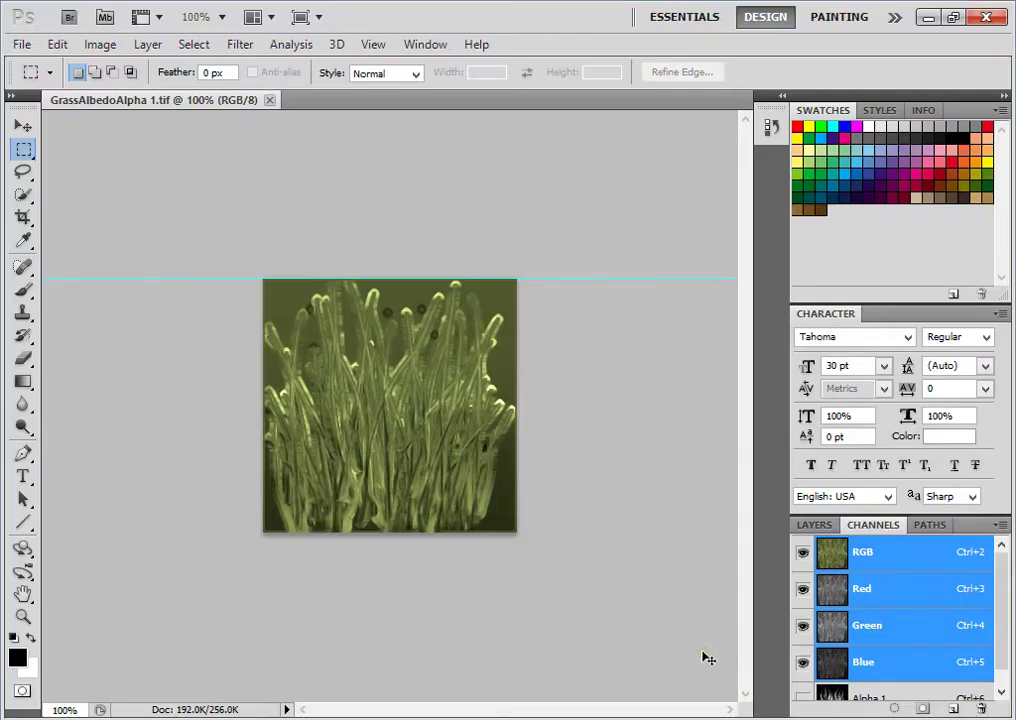
- Paste the captured screenshot into GrassAlbedoAlpha 1.tif in Photoshop and move it so the sun glow fills the canvas
{"action": "key", "text": "ctrl+v"}
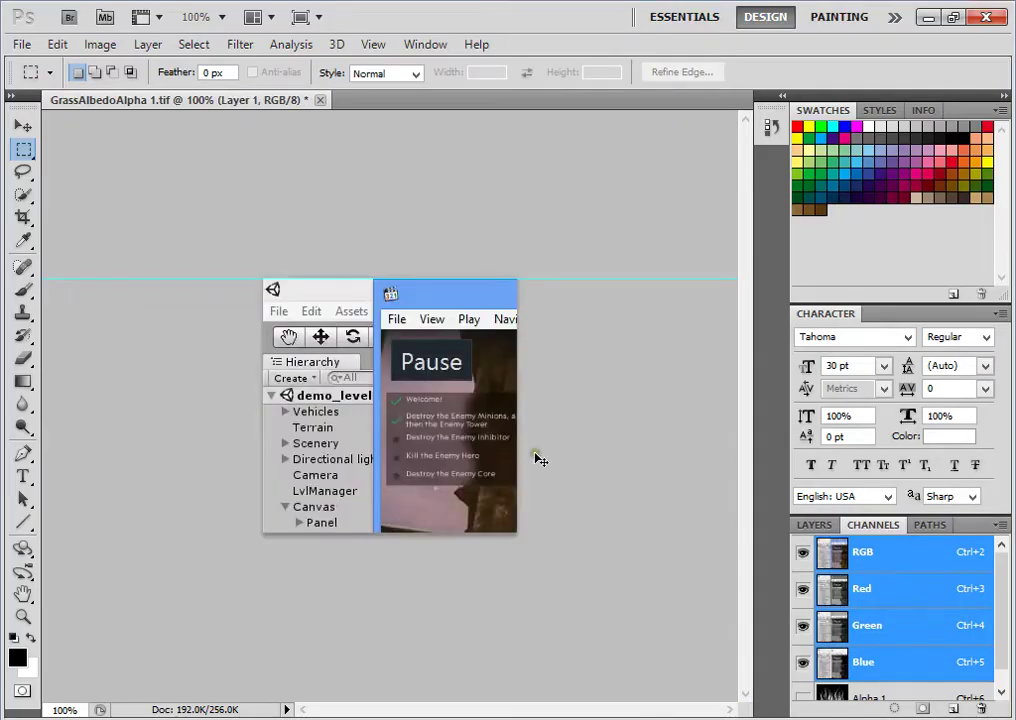
{"action": "key", "text": "ctrl+t"}
{"action": "left_click_drag", "start_coordinate": [454, 363], "coordinate": [365, 312]}
{"action": "key", "text": "Return"}
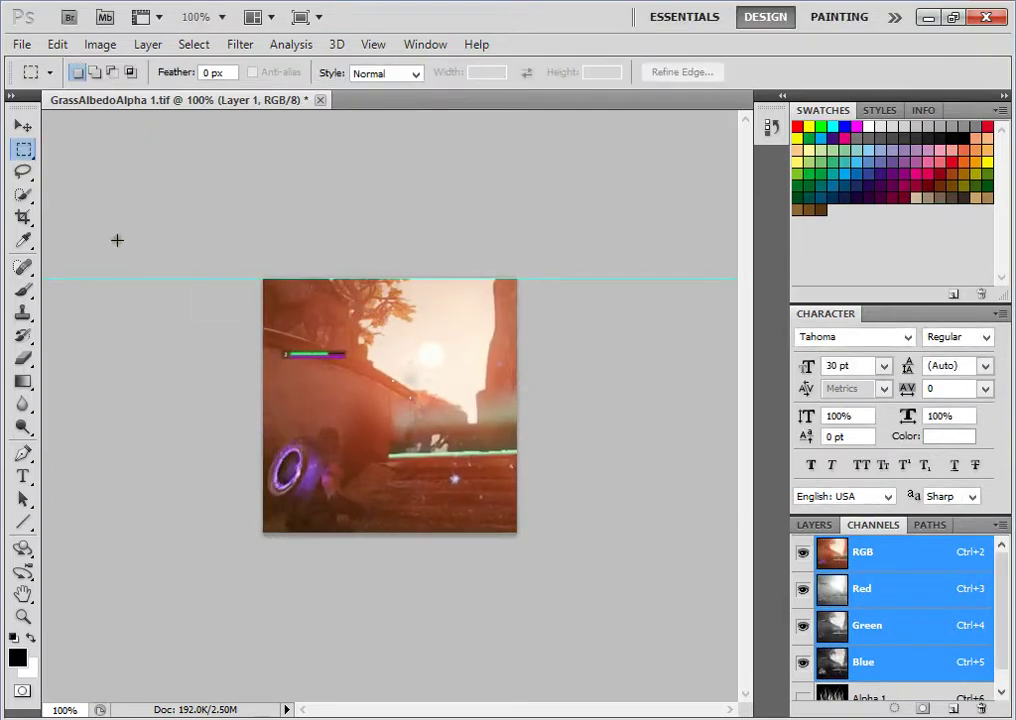
- Add a new layer above the pasted screenshot and paint a black patch in the image's upper-left corner with a 50 px brush
{"action": "left_click", "coordinate": [24, 242]}
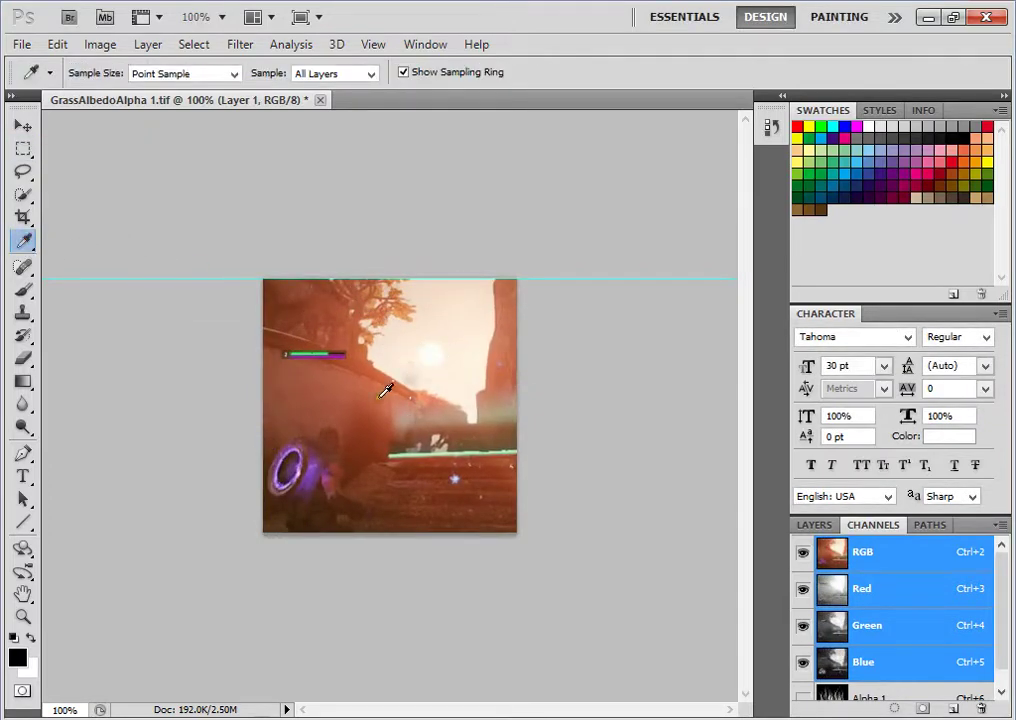
{"action": "left_click", "coordinate": [818, 526]}
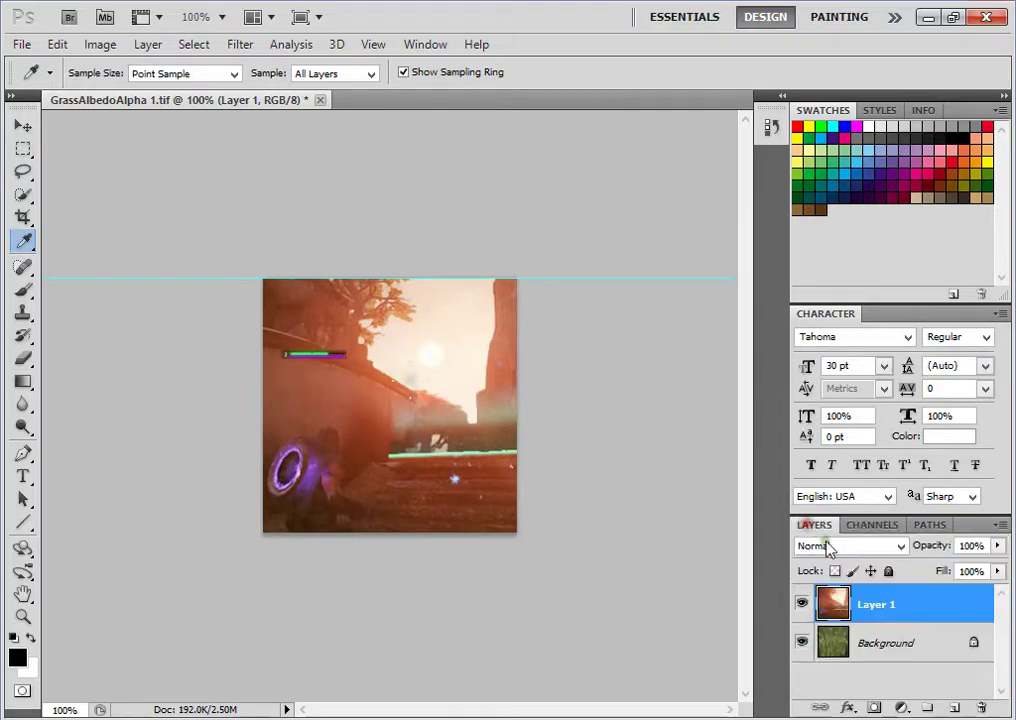
{"action": "left_click", "coordinate": [952, 708]}
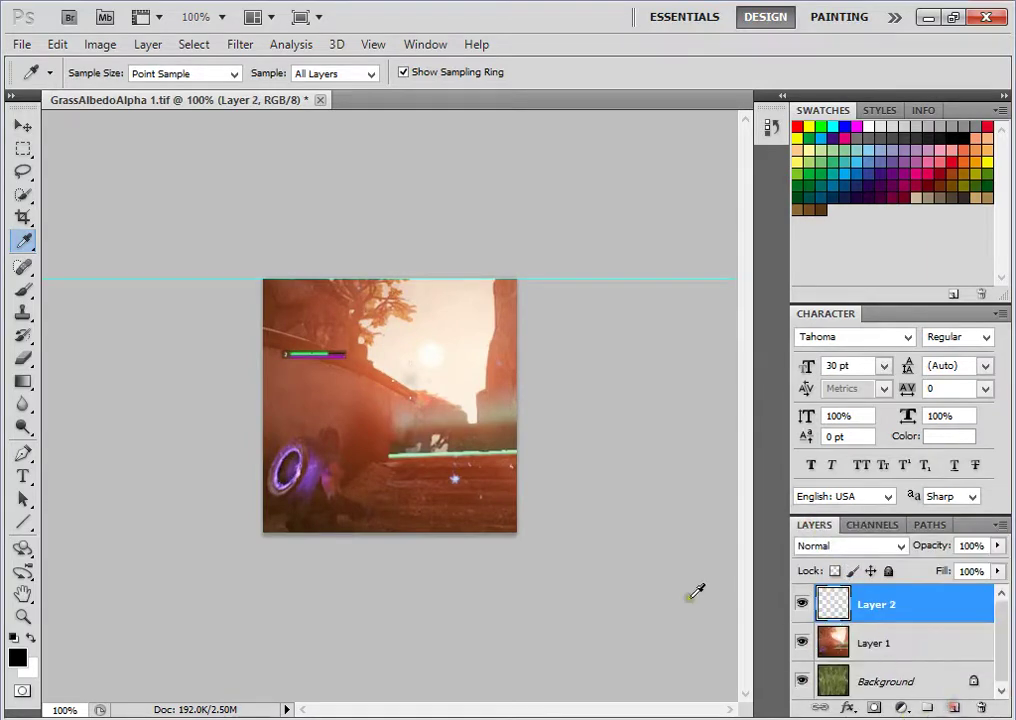
{"action": "left_click", "coordinate": [24, 290]}
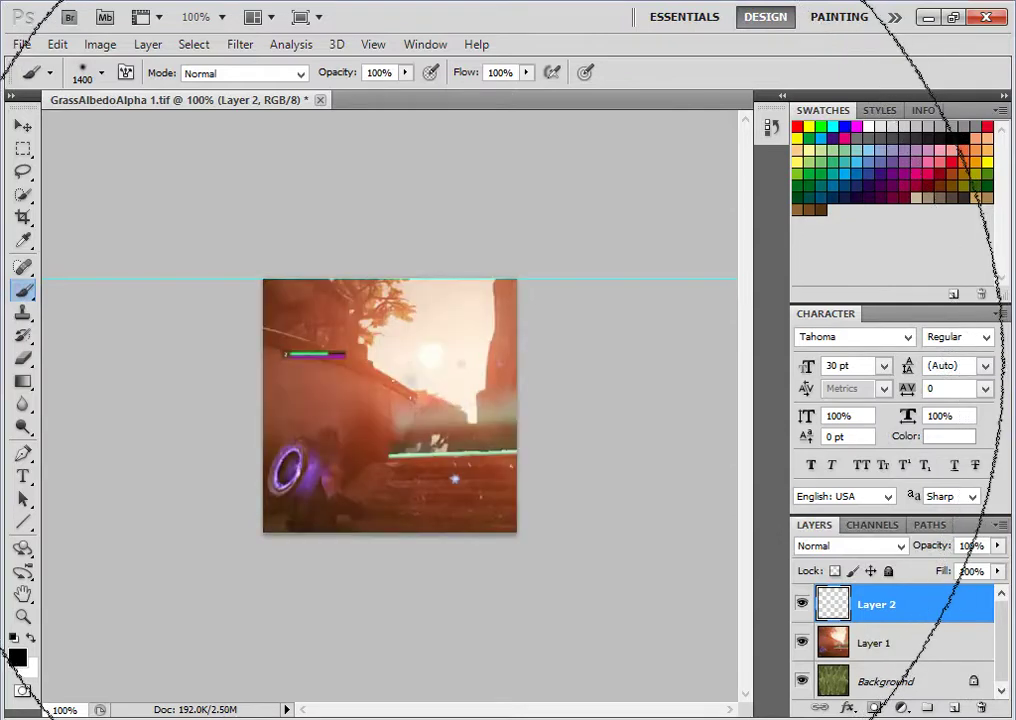
{"action": "key", "text": "bracketleft"}
{"action": "key", "text": "bracketleft"}
{"action": "key", "text": "bracketleft"}
{"action": "key", "text": "bracketleft"}
{"action": "key", "text": "bracketleft"}
{"action": "key", "text": "bracketleft"}
{"action": "key", "text": "bracketleft"}
{"action": "key", "text": "bracketleft"}
{"action": "key", "text": "bracketleft"}
{"action": "key", "text": "bracketleft"}
{"action": "key", "text": "bracketleft"}
{"action": "key", "text": "bracketleft"}
{"action": "key", "text": "bracketleft"}
{"action": "key", "text": "bracketleft"}
{"action": "key", "text": "bracketleft"}
{"action": "key", "text": "bracketleft"}
{"action": "key", "text": "bracketleft"}
{"action": "key", "text": "bracketleft"}
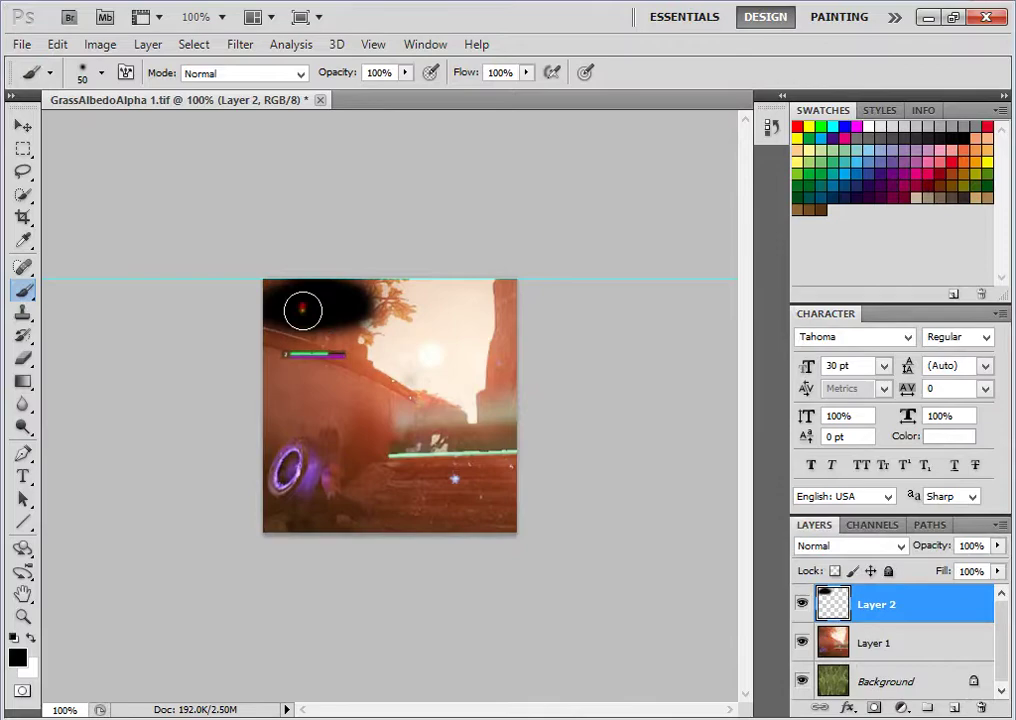
- Apply a Color Overlay layer style to the painted patch on Layer 2
{"action": "key", "text": "h"}
{"action": "double_click", "coordinate": [932, 602]}
{"action": "left_click_drag", "start_coordinate": [374, 312], "coordinate": [743, 69]}
{"action": "left_click", "coordinate": [660, 331]}
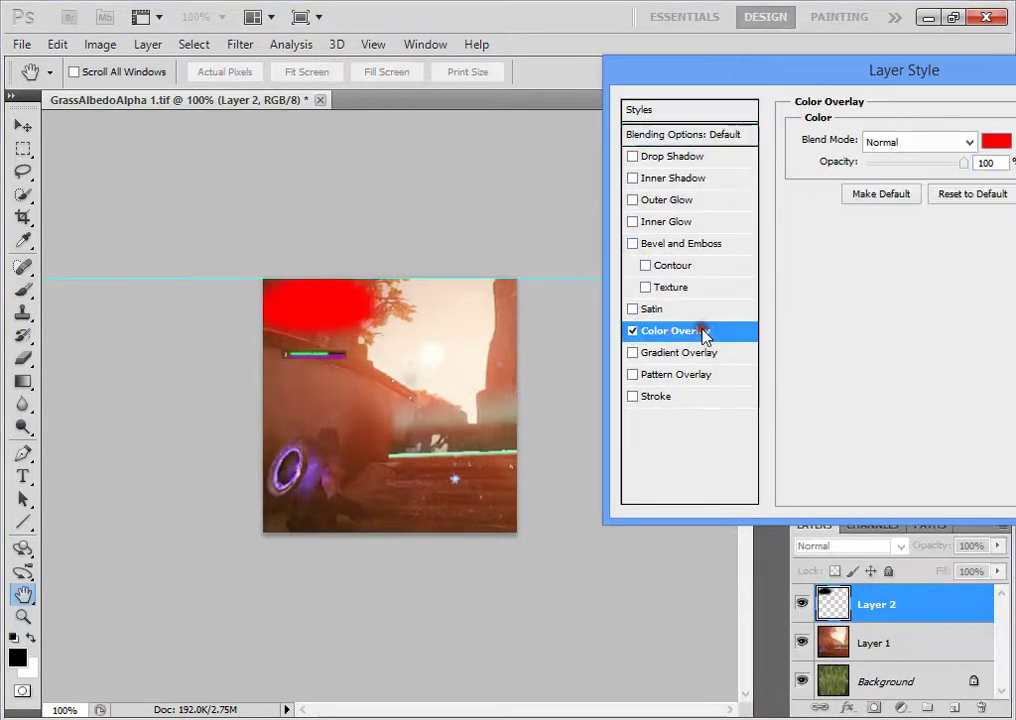
- Set the overlay color to e45a26 by sampling the orange glow on the rock in the screenshot
{"action": "left_click", "coordinate": [998, 143]}
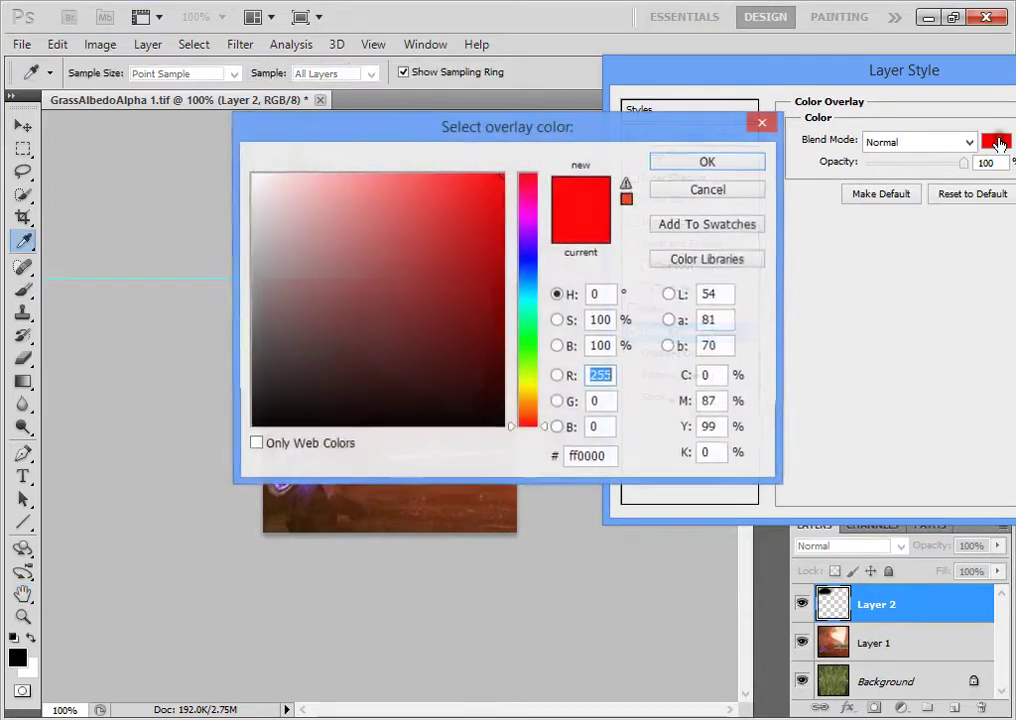
{"action": "left_click_drag", "start_coordinate": [460, 136], "coordinate": [755, 65]}
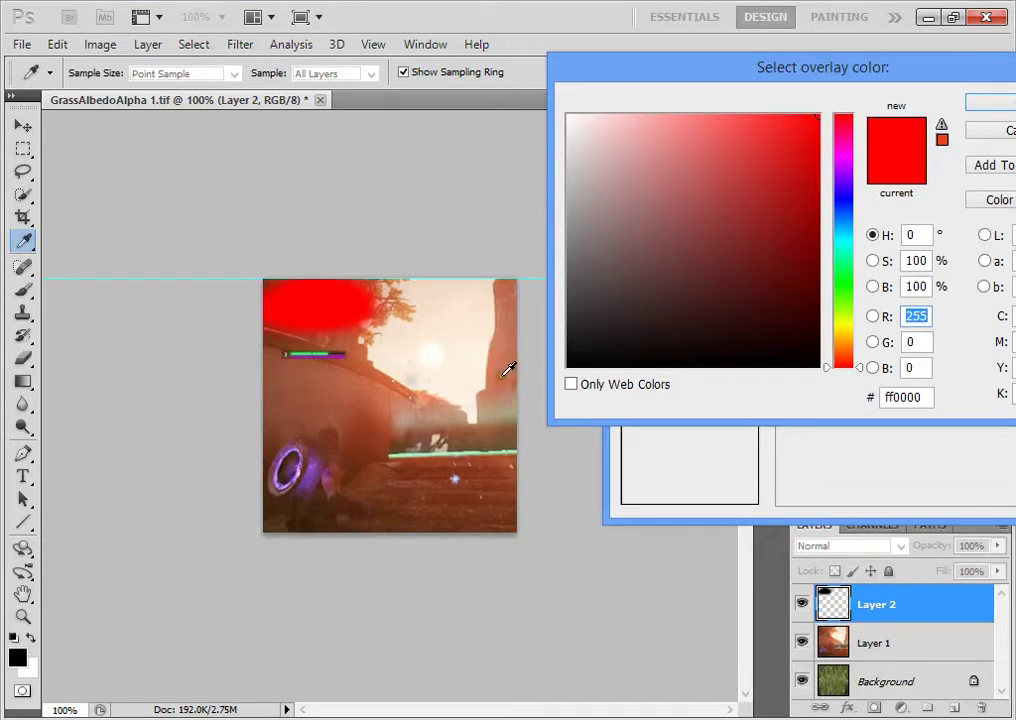
{"action": "left_click", "coordinate": [502, 346]}
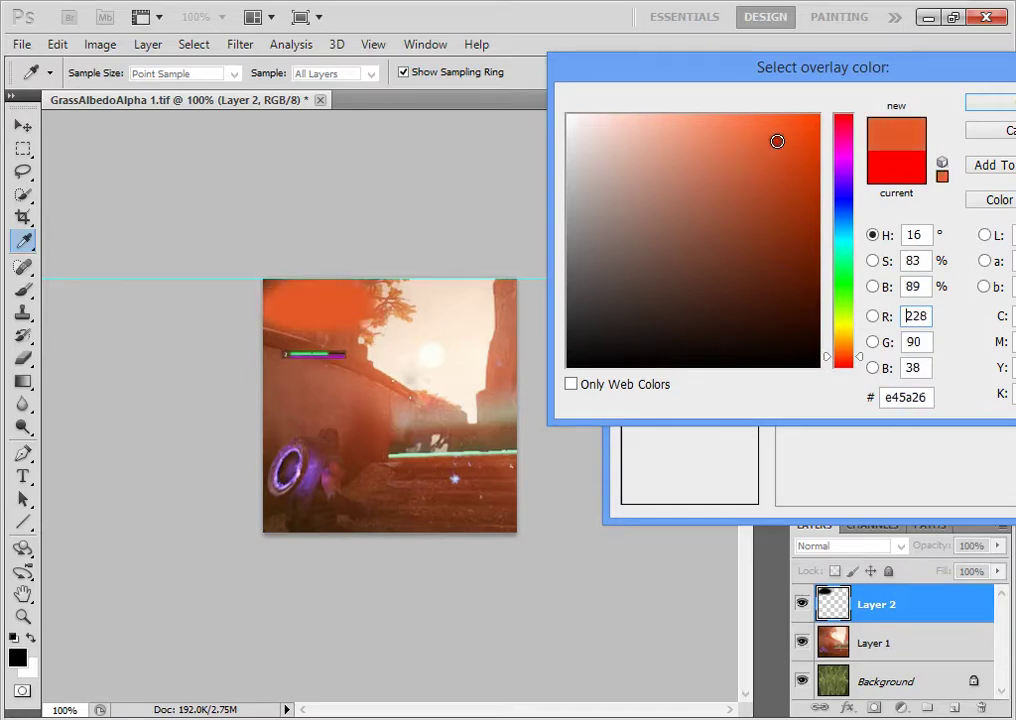
{"action": "left_click_drag", "start_coordinate": [827, 72], "coordinate": [711, 82]}
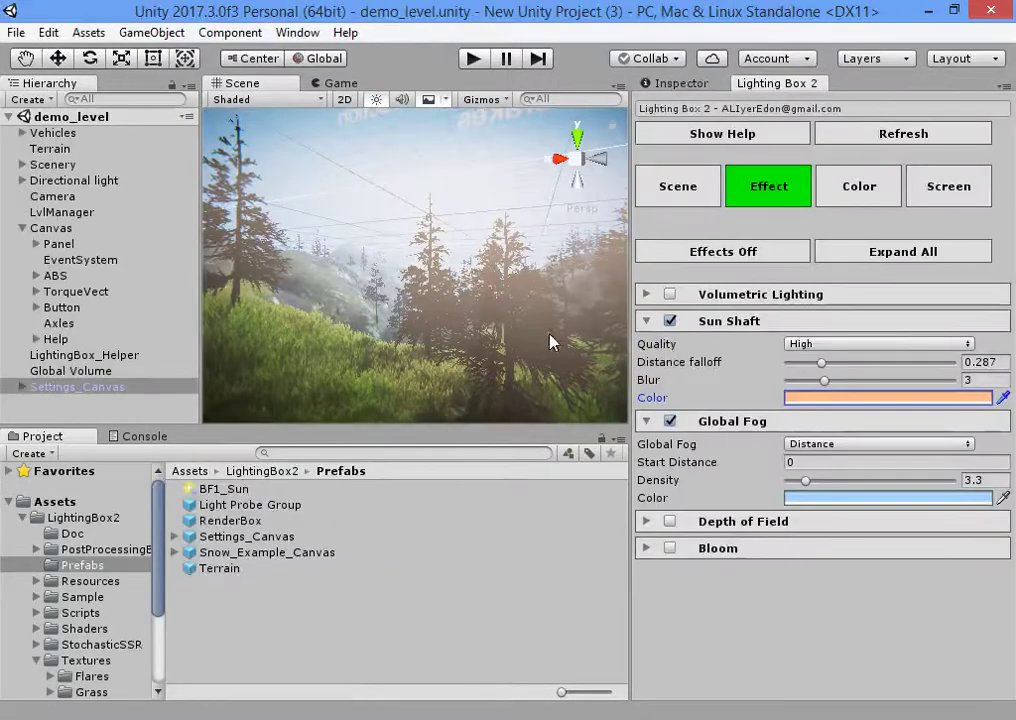
- Set the Sun Shaft color in Unity's Lighting Box 2 to hex E45A26
{"action": "left_click", "coordinate": [812, 399]}
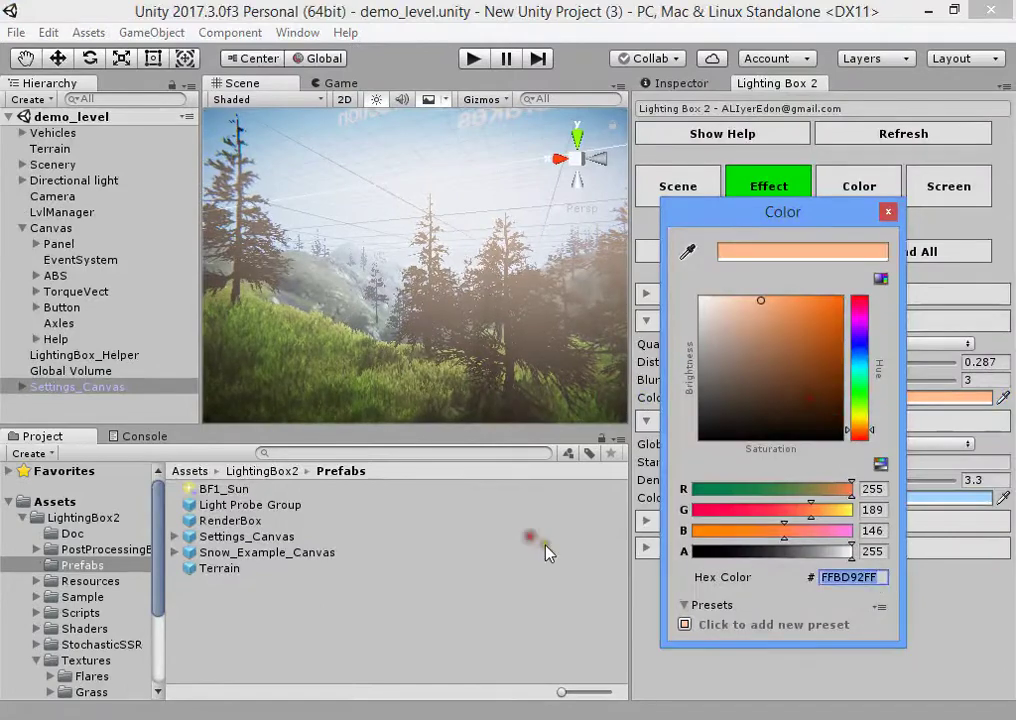
{"action": "type", "text": "E45A26"}
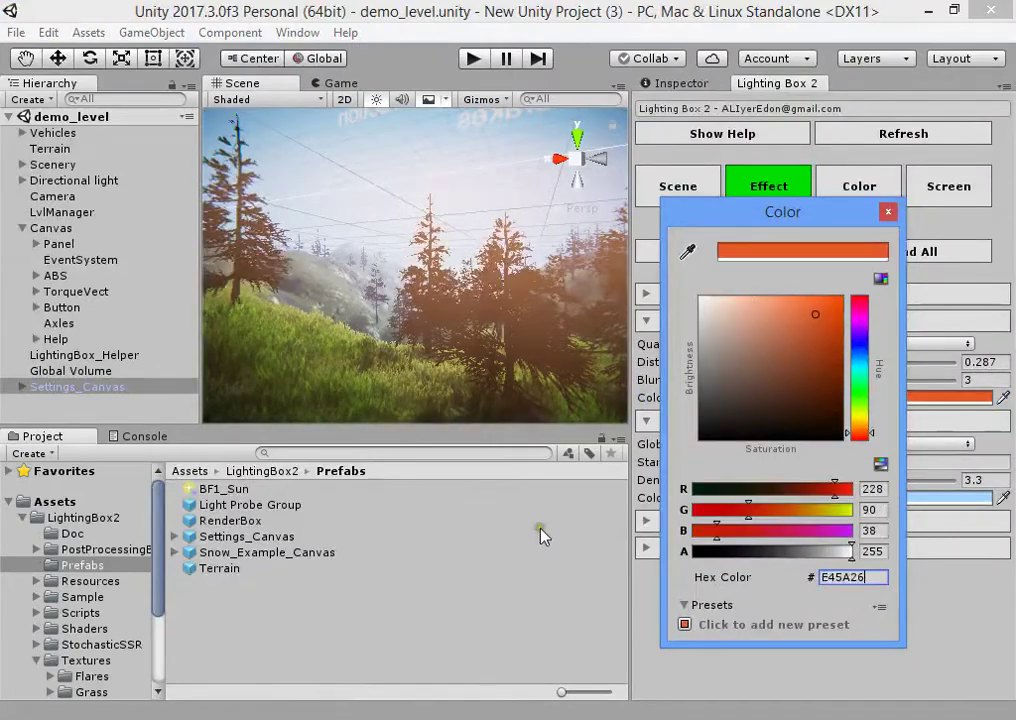
{"action": "left_click", "coordinate": [888, 214]}
- Rotate the Directional light so the sun shines low over the grassy hill and trees
{"action": "right_click_drag", "start_coordinate": [495, 282], "coordinate": [378, 210]}
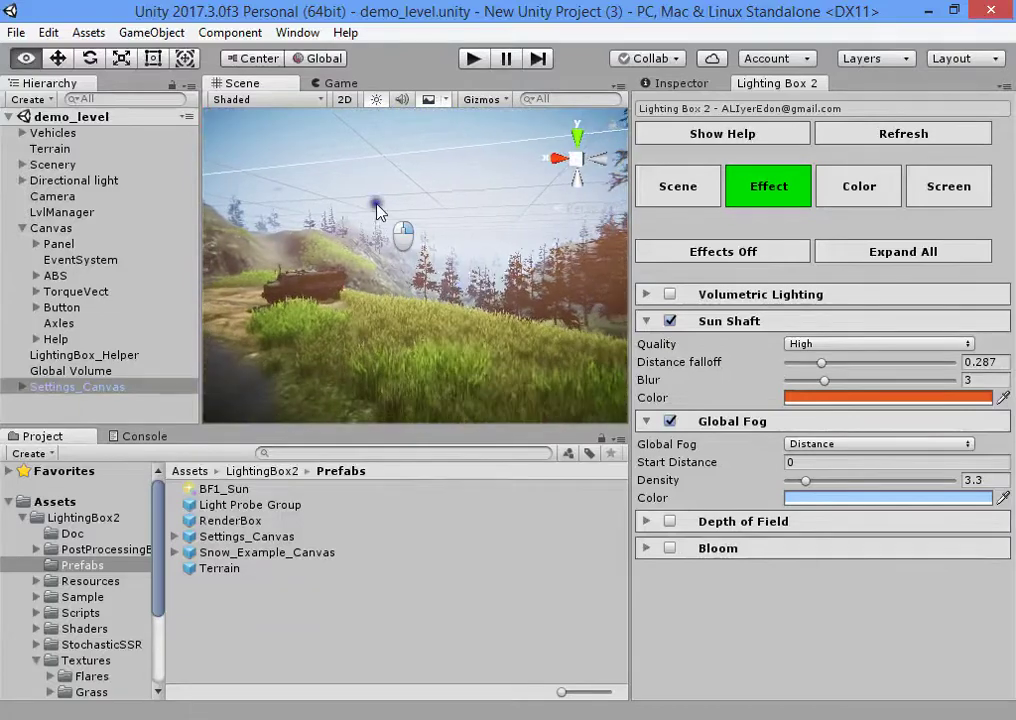
{"action": "left_click", "coordinate": [160, 182]}
{"action": "key", "text": "e"}
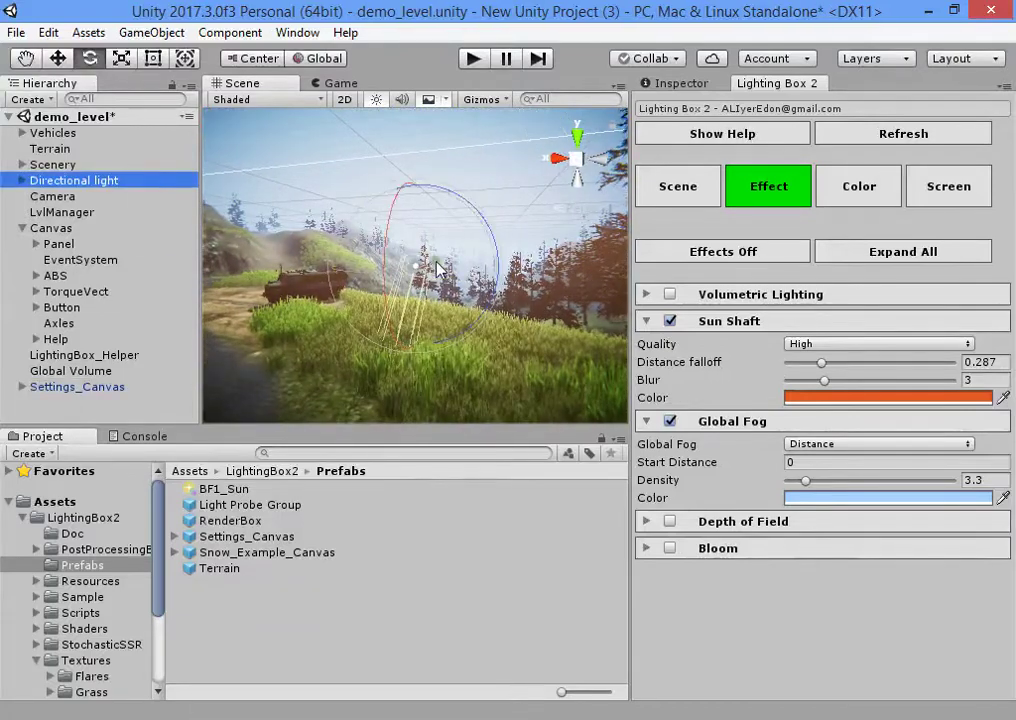
{"action": "mouse_move", "coordinate": [437, 270]}
{"action": "left_mouse_down"}
{"action": "mouse_move", "coordinate": [438, 211]}
{"action": "mouse_move", "coordinate": [430, 276]}
{"action": "left_mouse_up"}
{"action": "right_click_drag", "start_coordinate": [430, 276], "coordinate": [145, 266]}
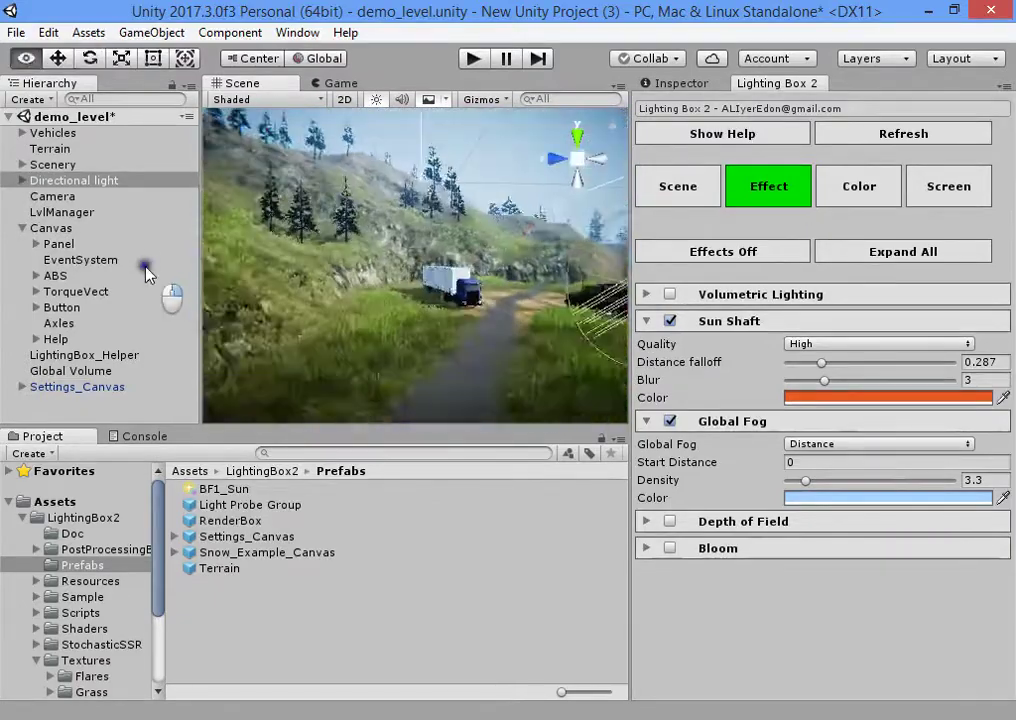
{"action": "left_click_drag", "start_coordinate": [145, 272], "coordinate": [585, 295], "text": "alt"}
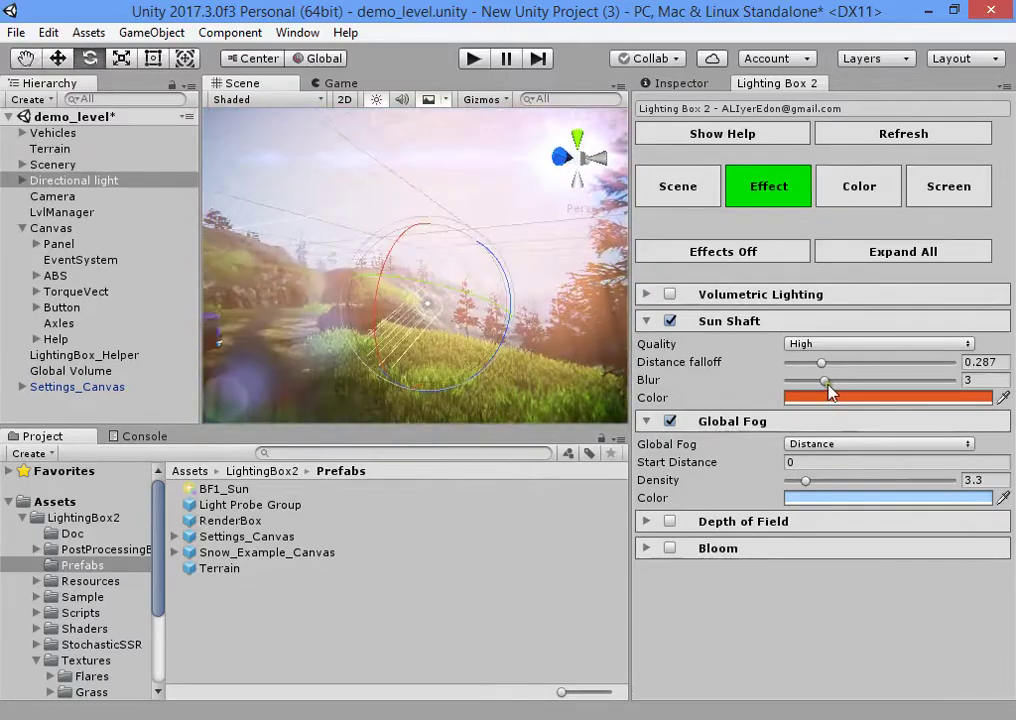
- Try the Sun Shaft effect at Low quality and settle on Normal quality, checking the rays around the tree
{"action": "left_click", "coordinate": [878, 343]}
{"action": "left_click", "coordinate": [816, 360]}
{"action": "left_click_drag", "start_coordinate": [430, 320], "coordinate": [467, 341], "text": "alt"}
{"action": "left_click", "coordinate": [878, 343]}
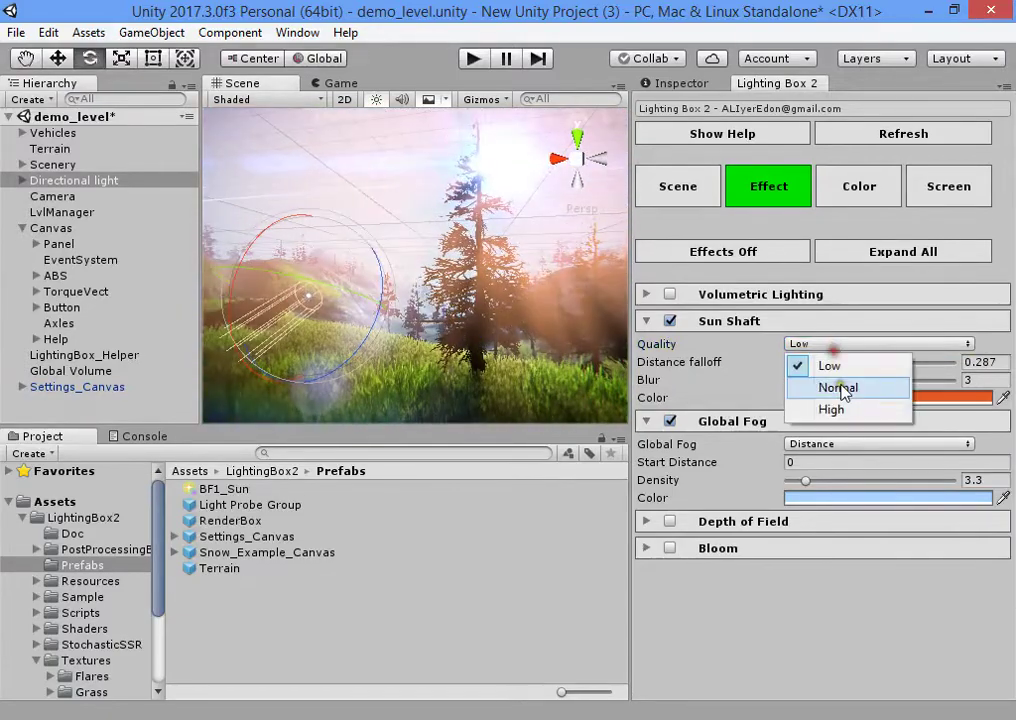
{"action": "left_click", "coordinate": [838, 388]}
{"action": "left_click_drag", "start_coordinate": [601, 356], "coordinate": [512, 327], "text": "alt"}
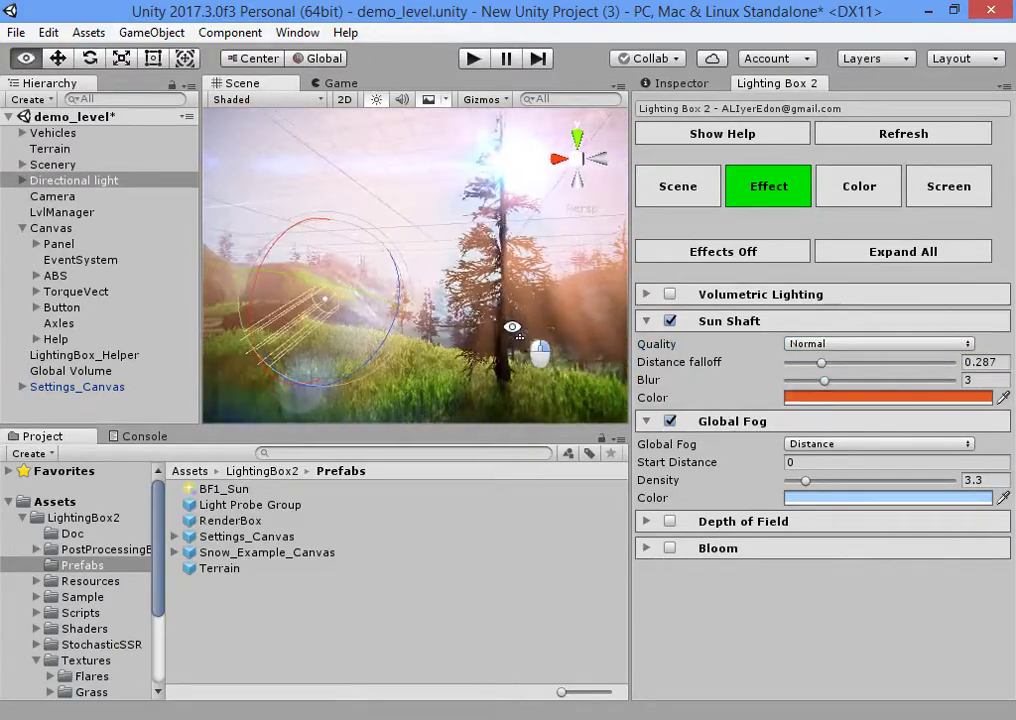
- Tune the Sun Shaft rays, setting Blur to 2.57 and Distance falloff to about 0.2
{"action": "left_click_drag", "start_coordinate": [821, 362], "coordinate": [857, 380]}
{"action": "right_click_drag", "start_coordinate": [420, 330], "coordinate": [342, 307]}
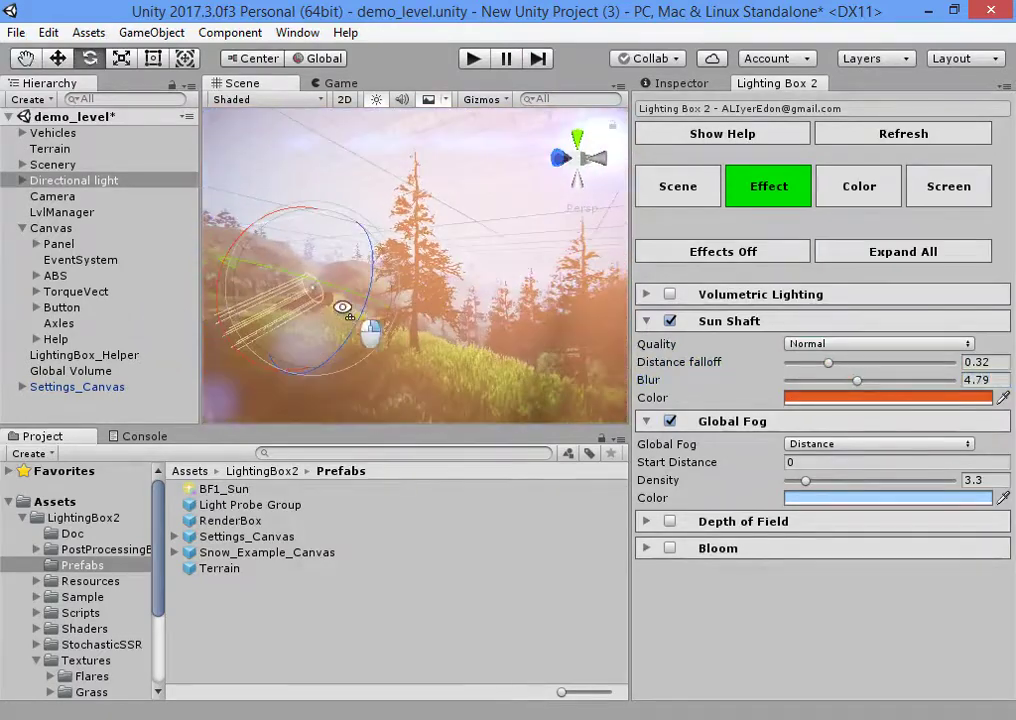
{"action": "left_click_drag", "start_coordinate": [855, 383], "coordinate": [796, 356]}
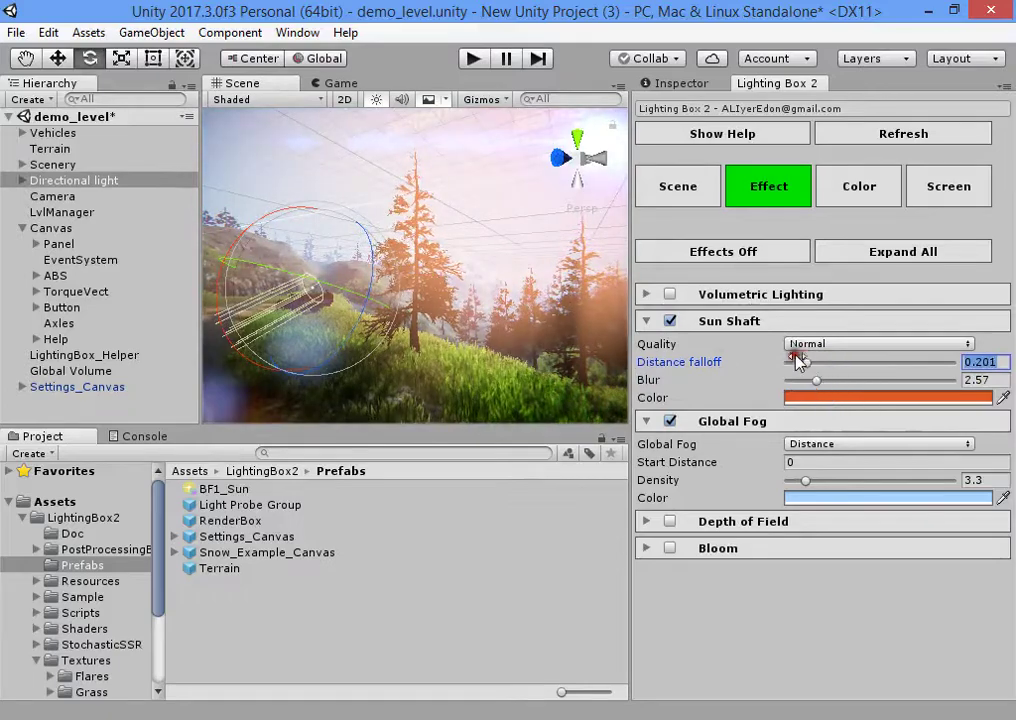
- Inspect the sun shaft lighting on the trees, hillside and trucks from several viewing directions
{"action": "left_click_drag", "start_coordinate": [380, 290], "coordinate": [234, 291], "text": "alt"}
{"action": "right_click_drag", "start_coordinate": [235, 290], "coordinate": [477, 339]}
{"action": "left_click_drag", "start_coordinate": [476, 339], "coordinate": [815, 315], "text": "alt"}
{"action": "right_click_drag", "start_coordinate": [812, 308], "coordinate": [685, 321]}
{"action": "left_click_drag", "start_coordinate": [686, 330], "coordinate": [520, 340], "text": "alt"}
{"action": "key", "text": "e"}
{"action": "key", "text": "w"}
- Enable the Depth of Field effect and turn on its Visualize mask over the trucks and valley
{"action": "left_click", "coordinate": [713, 324]}
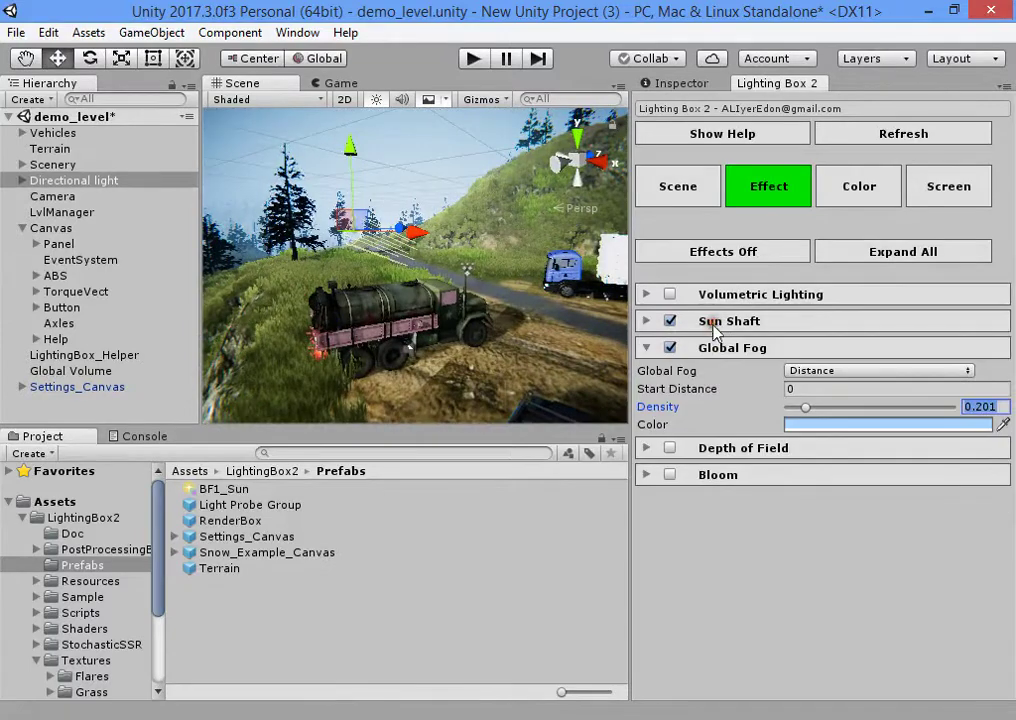
{"action": "left_click", "coordinate": [711, 347]}
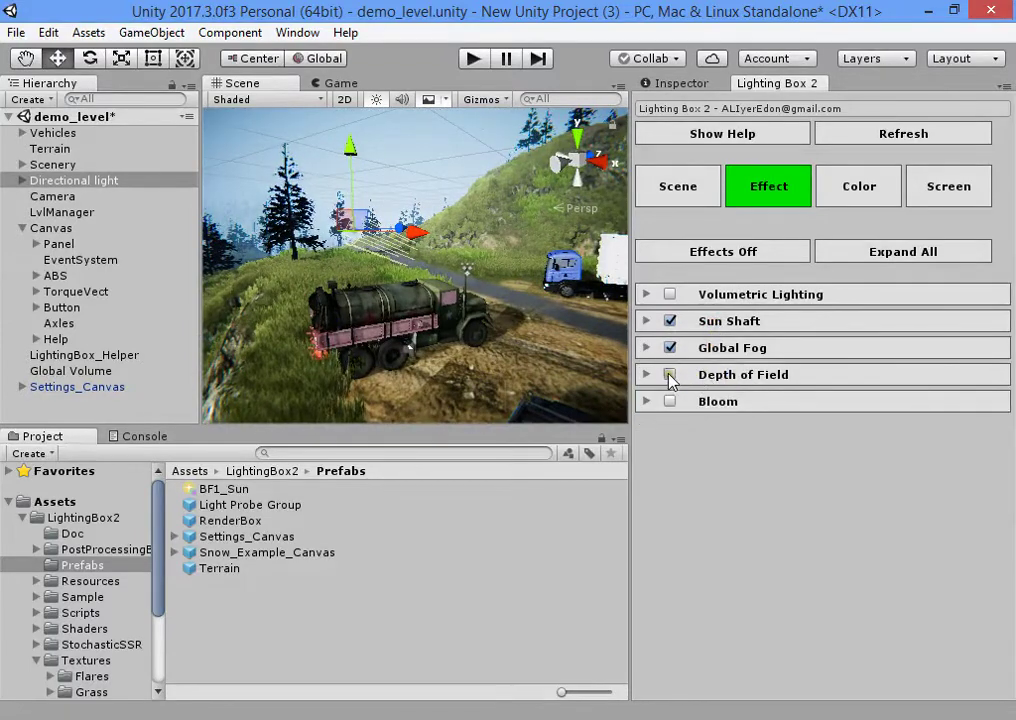
{"action": "left_click", "coordinate": [670, 374]}
{"action": "left_click_drag", "start_coordinate": [608, 367], "coordinate": [651, 322], "text": "alt"}
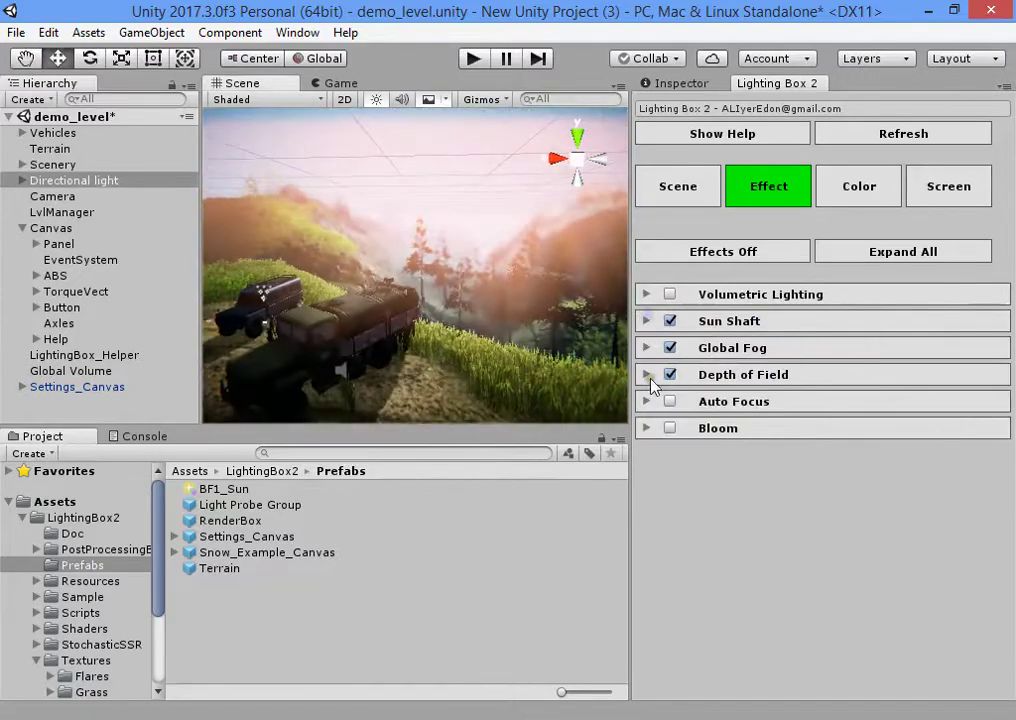
{"action": "left_click", "coordinate": [716, 374]}
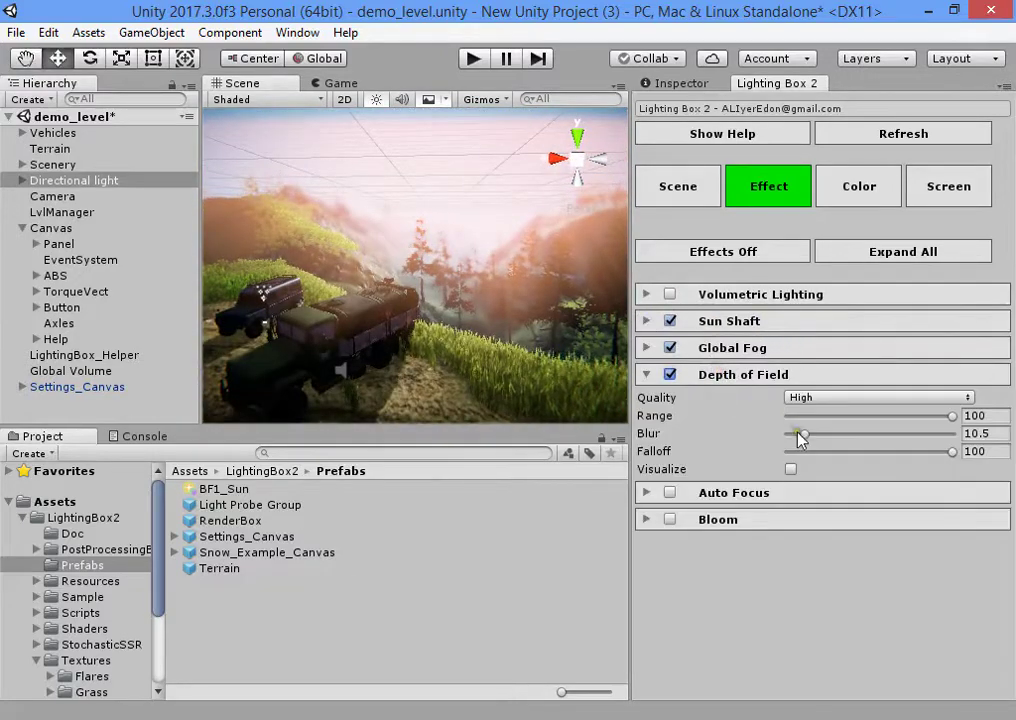
{"action": "left_click", "coordinate": [791, 469]}
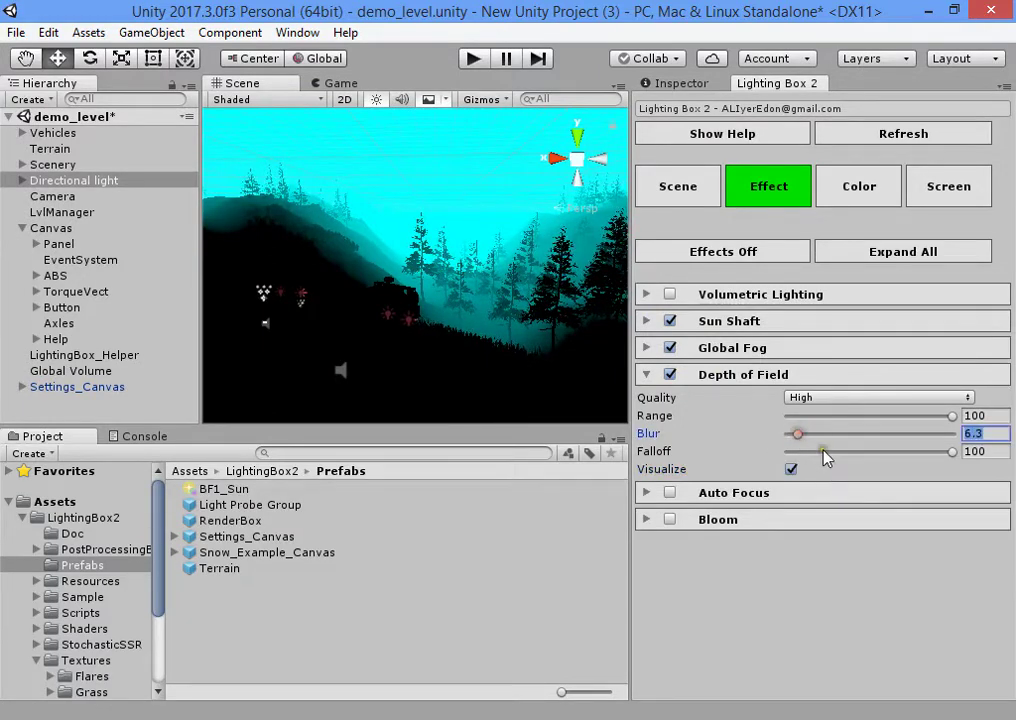
- Set the Depth of Field Blur to 0 and turn off its Visualize mask
{"action": "left_click", "coordinate": [669, 374]}
{"action": "left_click_drag", "start_coordinate": [798, 434], "coordinate": [590, 415]}
{"action": "left_click", "coordinate": [791, 469]}
{"action": "left_click", "coordinate": [668, 376]}
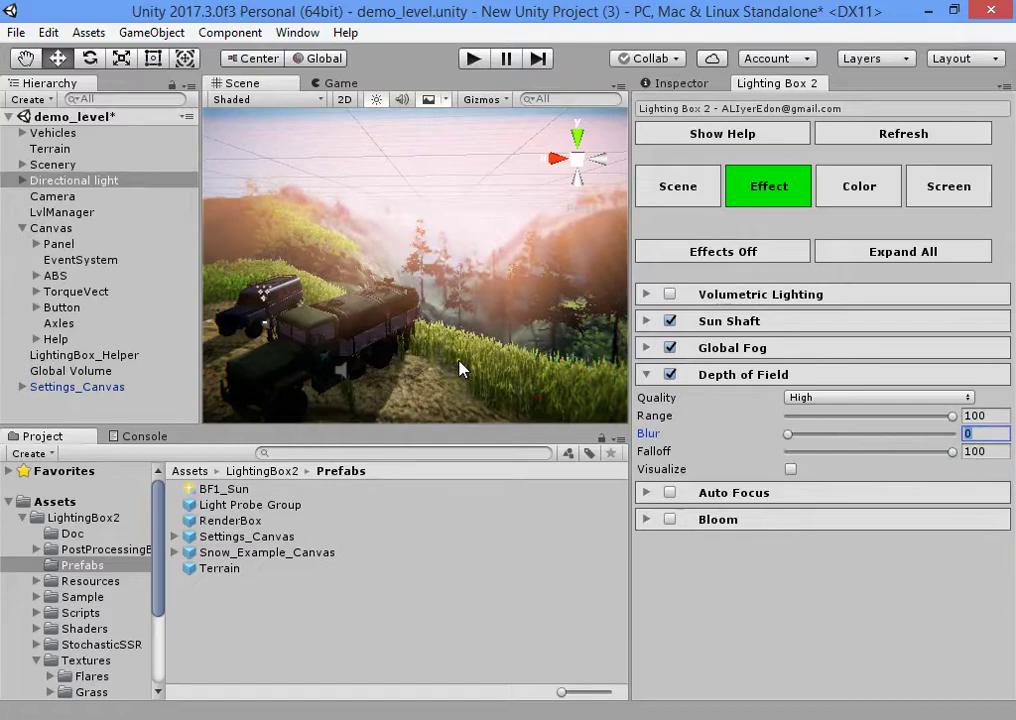
- Try other Depth of Field Range and Falloff values on the truck and hillside view, returning both to 100
{"action": "left_click_drag", "start_coordinate": [522, 298], "coordinate": [398, 240], "text": "alt"}
{"action": "right_click_drag", "start_coordinate": [398, 240], "coordinate": [416, 252]}
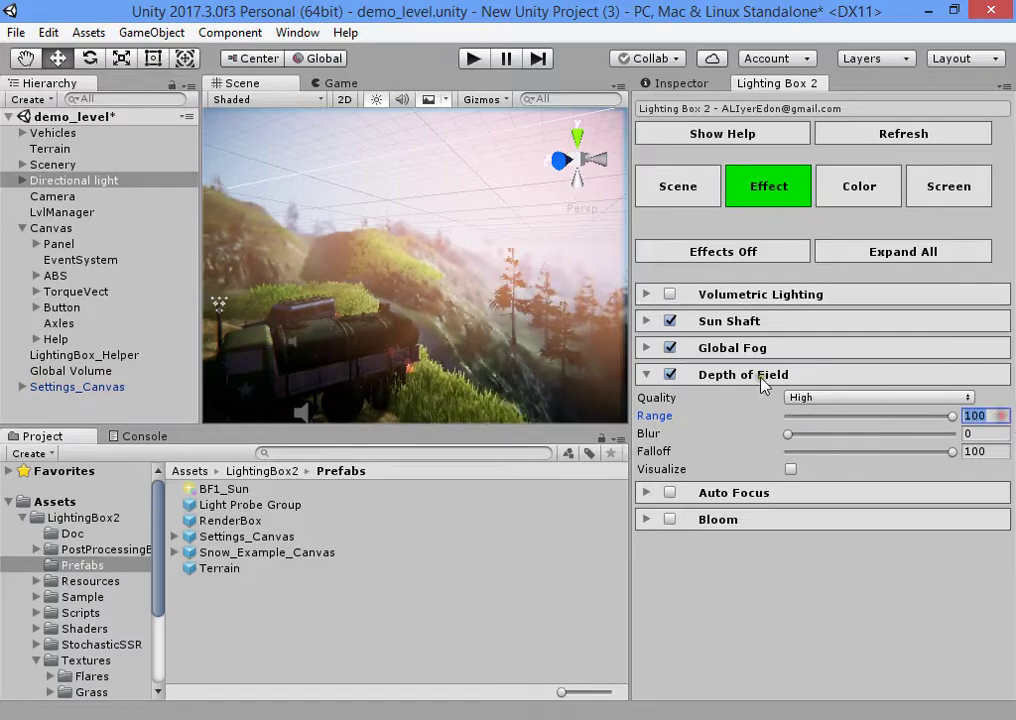
{"action": "left_click_drag", "start_coordinate": [831, 453], "coordinate": [806, 449]}
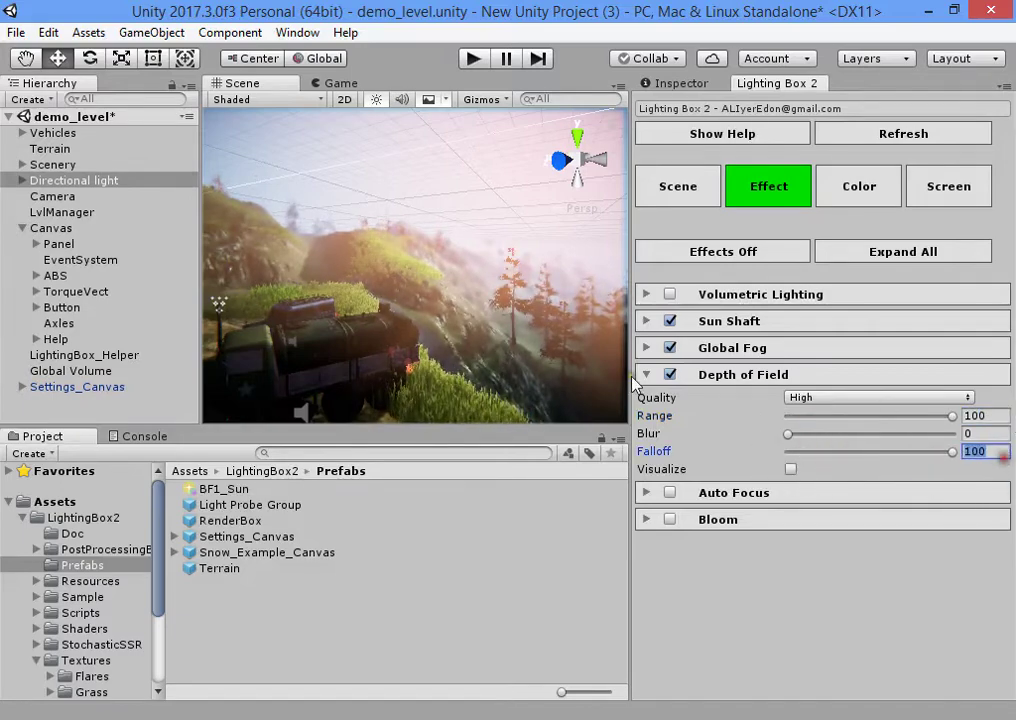
{"action": "left_click_drag", "start_coordinate": [460, 300], "coordinate": [426, 242], "text": "alt"}
{"action": "left_click", "coordinate": [706, 375]}
- Enable Bloom at Intensity 1.05 and compare the military truck scene with the effect on and off
{"action": "left_click", "coordinate": [670, 428]}
{"action": "left_click", "coordinate": [671, 429]}
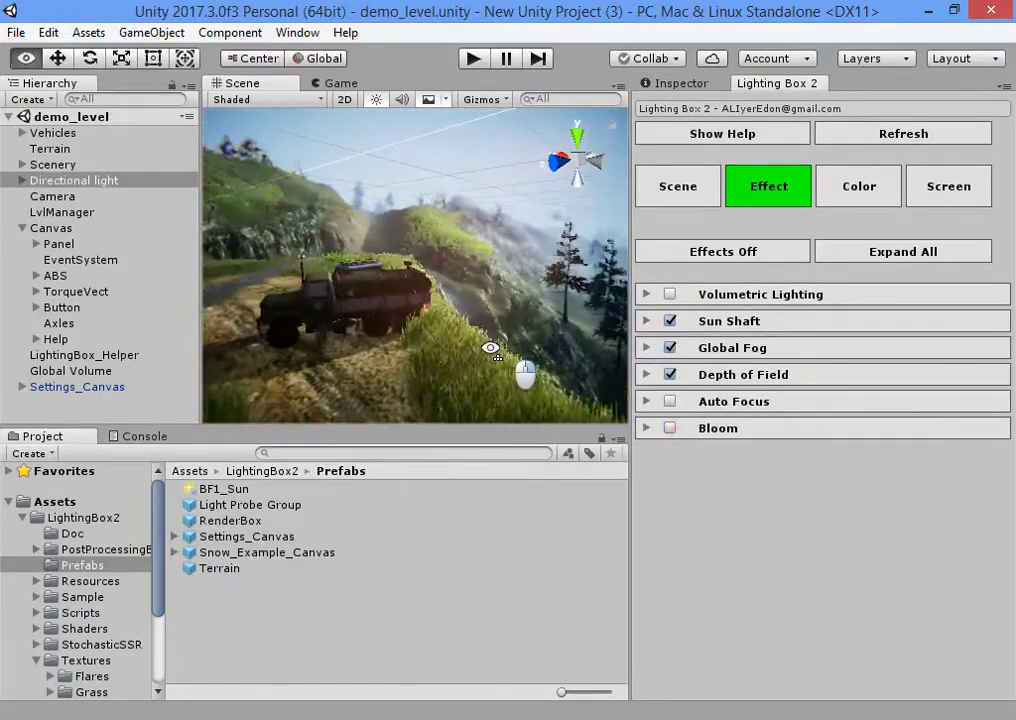
{"action": "left_click_drag", "start_coordinate": [491, 348], "coordinate": [527, 252], "text": "alt"}
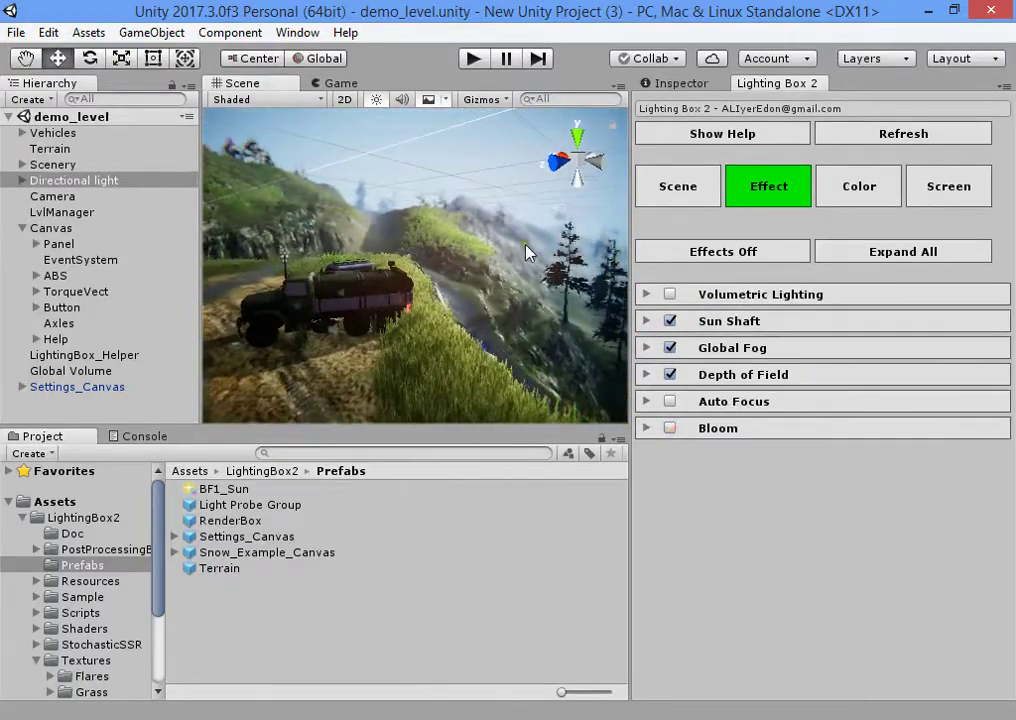
{"action": "left_click", "coordinate": [745, 436]}
{"action": "left_click_drag", "start_coordinate": [800, 455], "coordinate": [843, 438]}
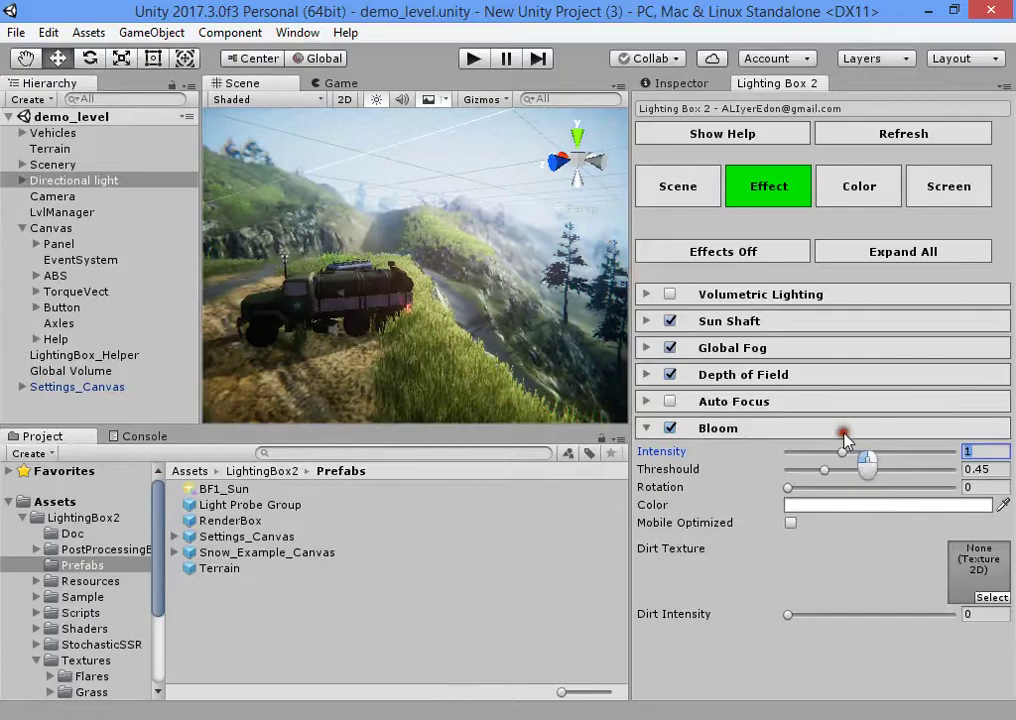
{"action": "right_click_drag", "start_coordinate": [350, 269], "coordinate": [333, 243]}
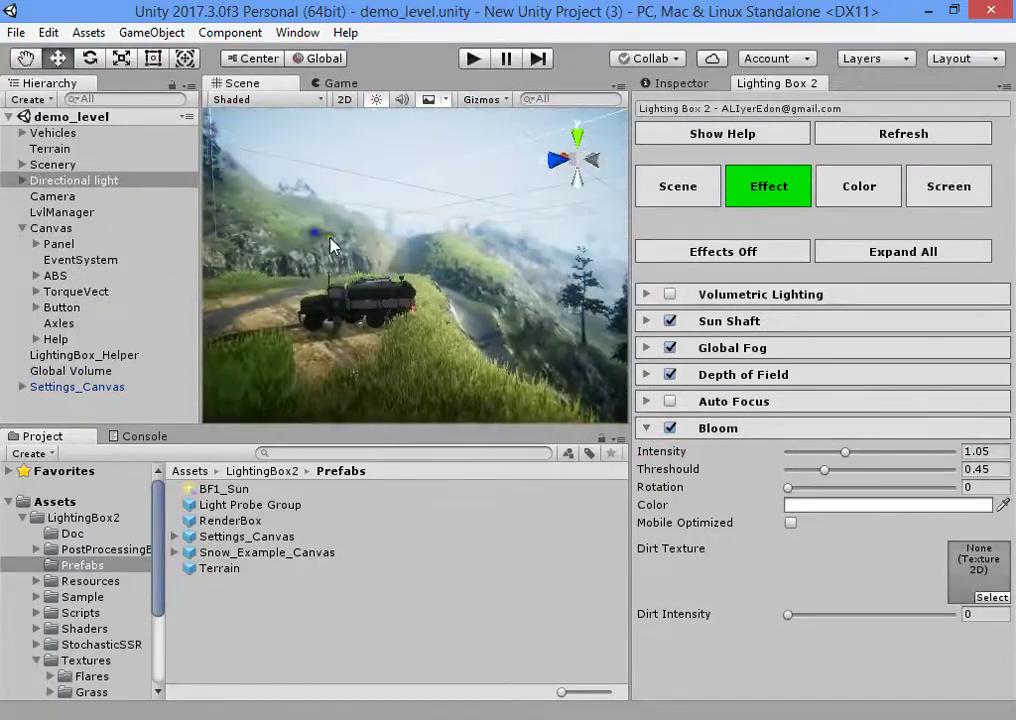
{"action": "scroll", "coordinate": [392, 280], "scroll_direction": "up", "scroll_amount": 2}
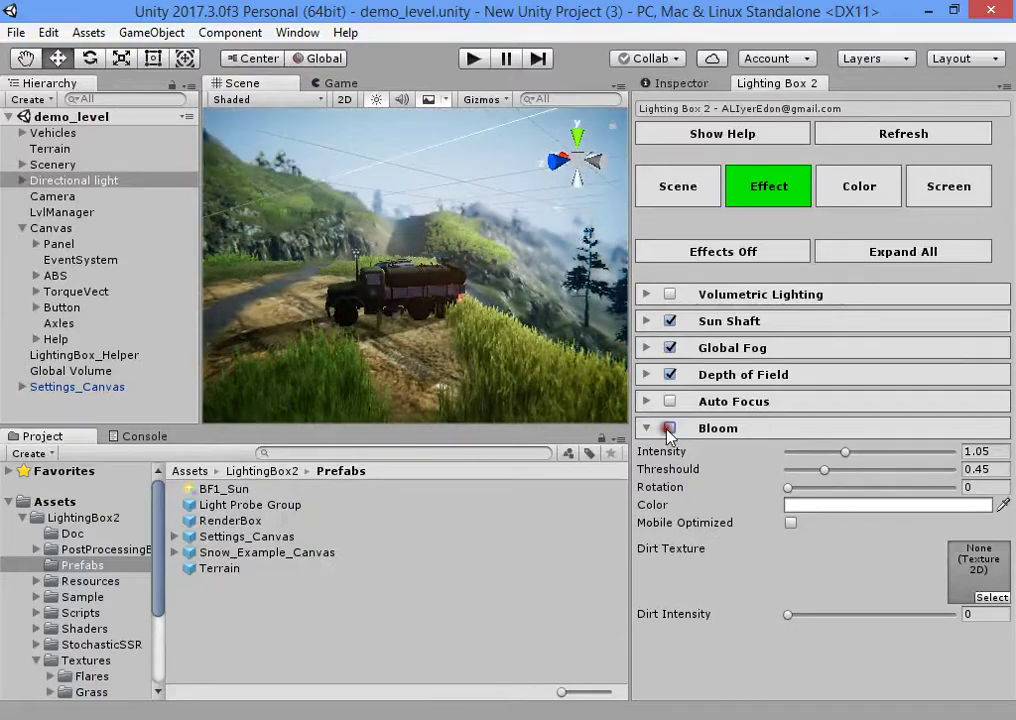
{"action": "left_click", "coordinate": [669, 428]}
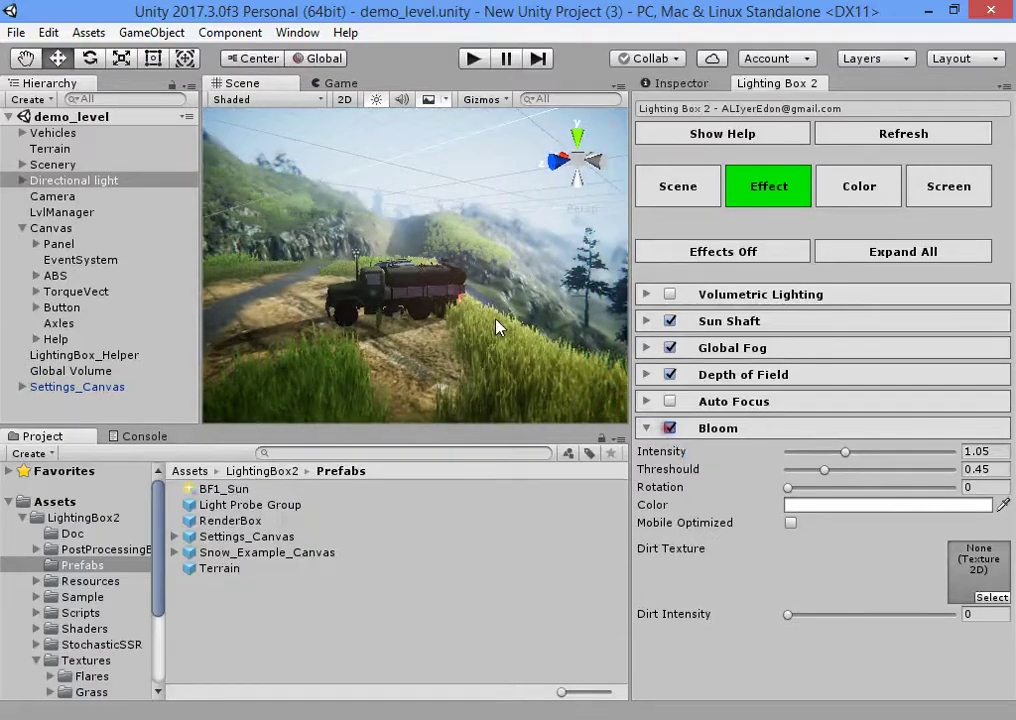
{"action": "right_click_drag", "start_coordinate": [499, 324], "coordinate": [446, 285]}
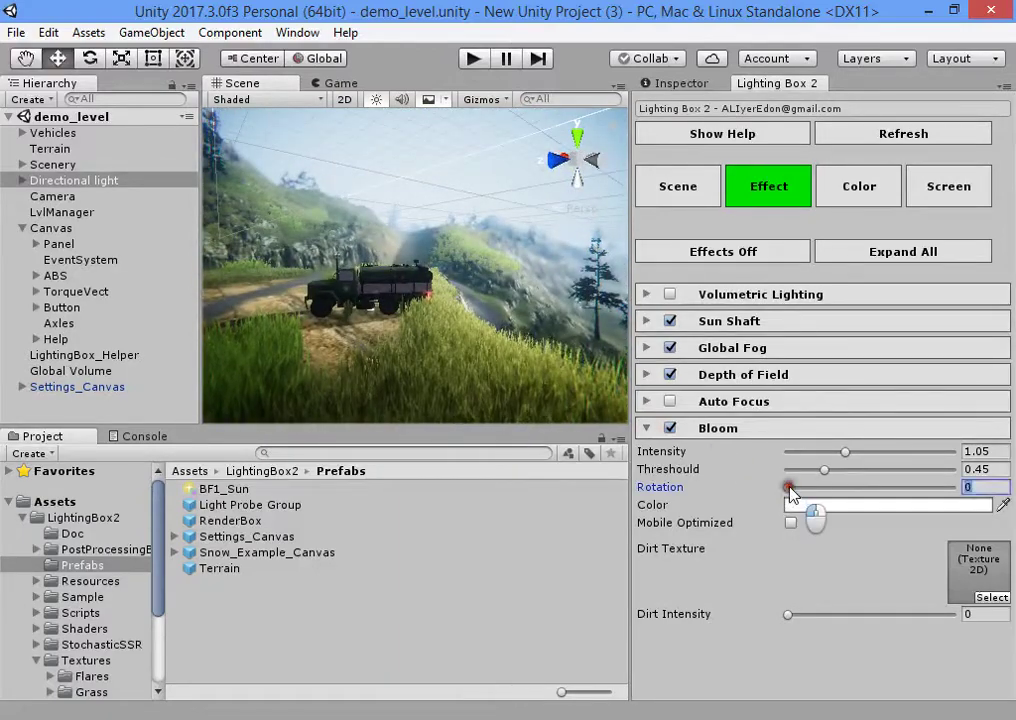
- Raise Bloom Intensity to 3 and compare Rotation 0 with -0.95 against the dark tree trunk
{"action": "left_click_drag", "start_coordinate": [935, 497], "coordinate": [785, 483]}
{"action": "left_click_drag", "start_coordinate": [960, 482], "coordinate": [755, 462]}
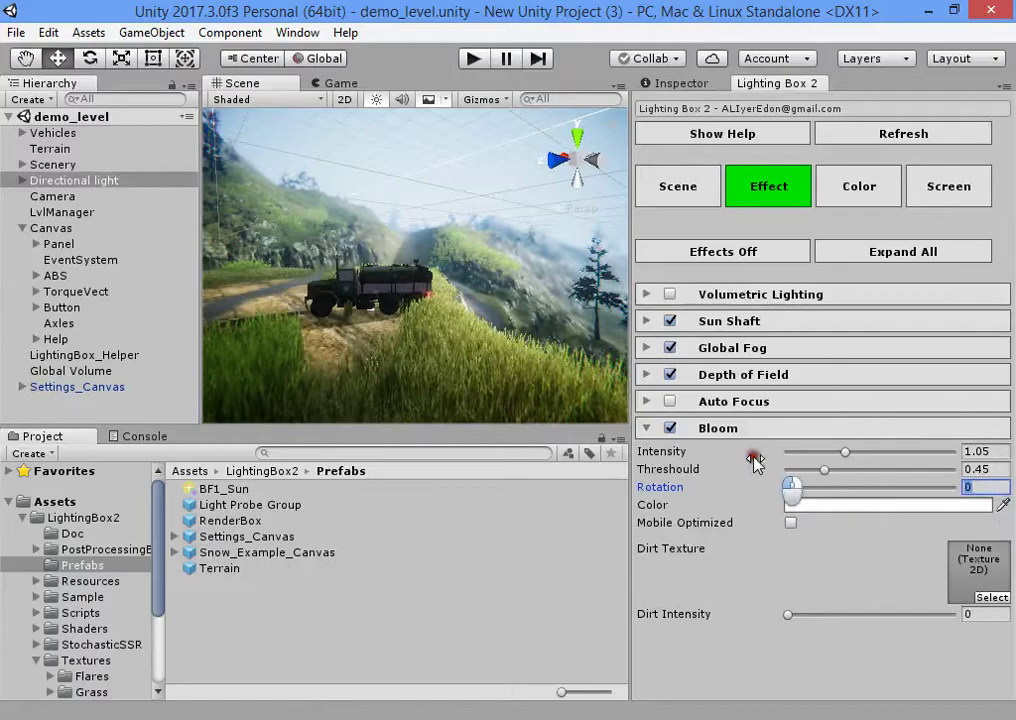
{"action": "right_click_drag", "start_coordinate": [422, 285], "coordinate": [494, 318]}
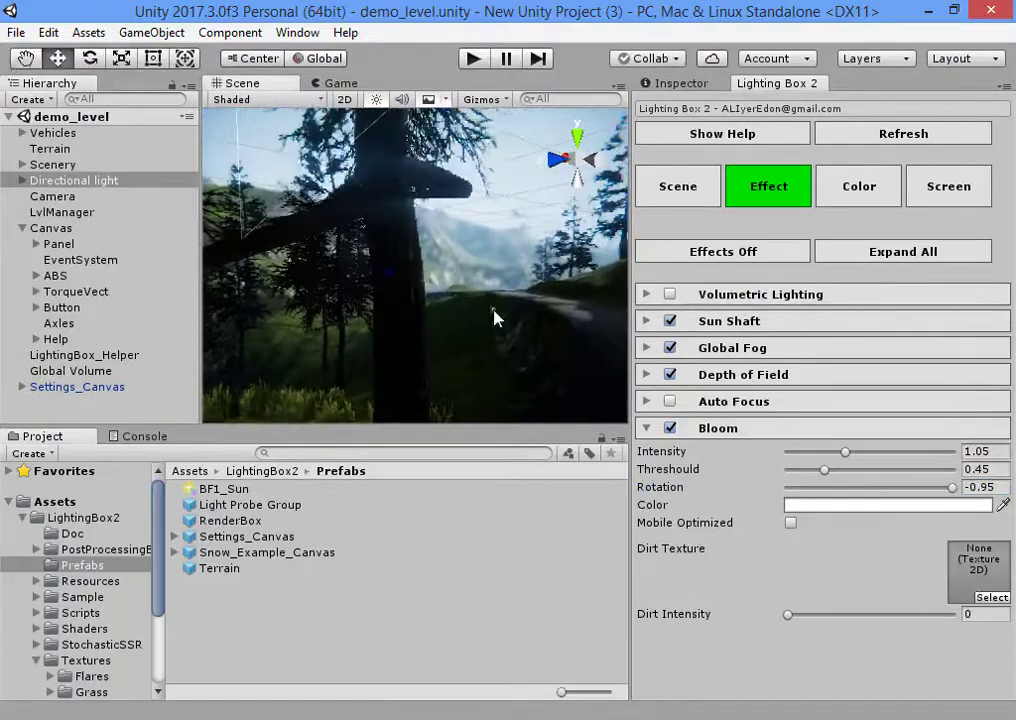
{"action": "left_click_drag", "start_coordinate": [845, 452], "coordinate": [960, 452]}
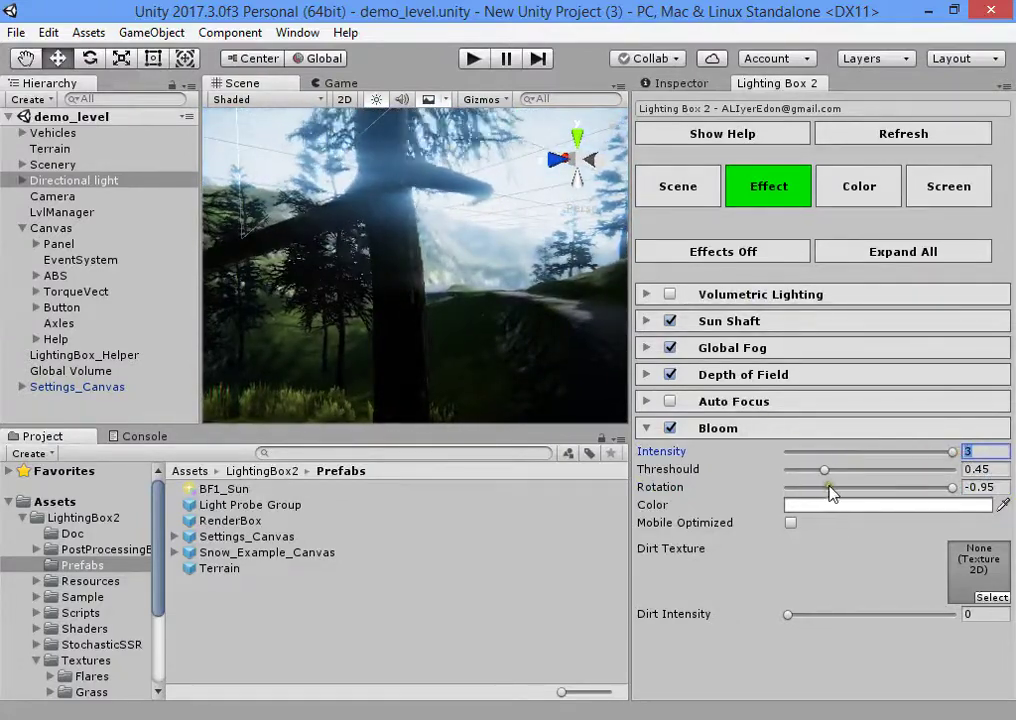
{"action": "left_click_drag", "start_coordinate": [830, 492], "coordinate": [780, 466]}
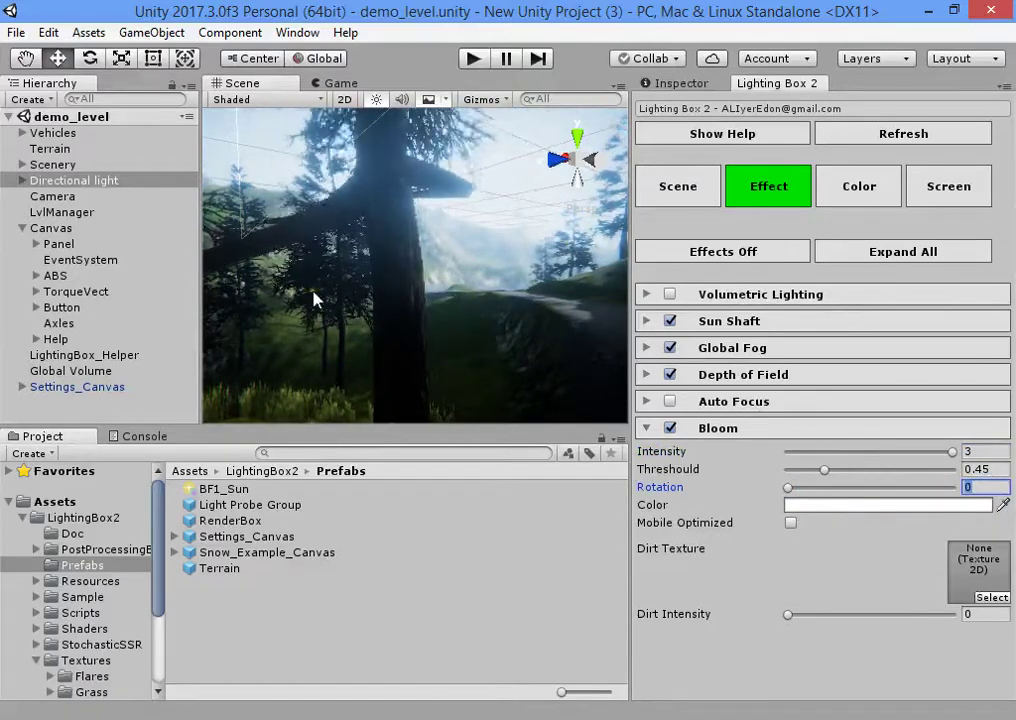
{"action": "left_click_drag", "start_coordinate": [815, 485], "coordinate": [952, 487]}
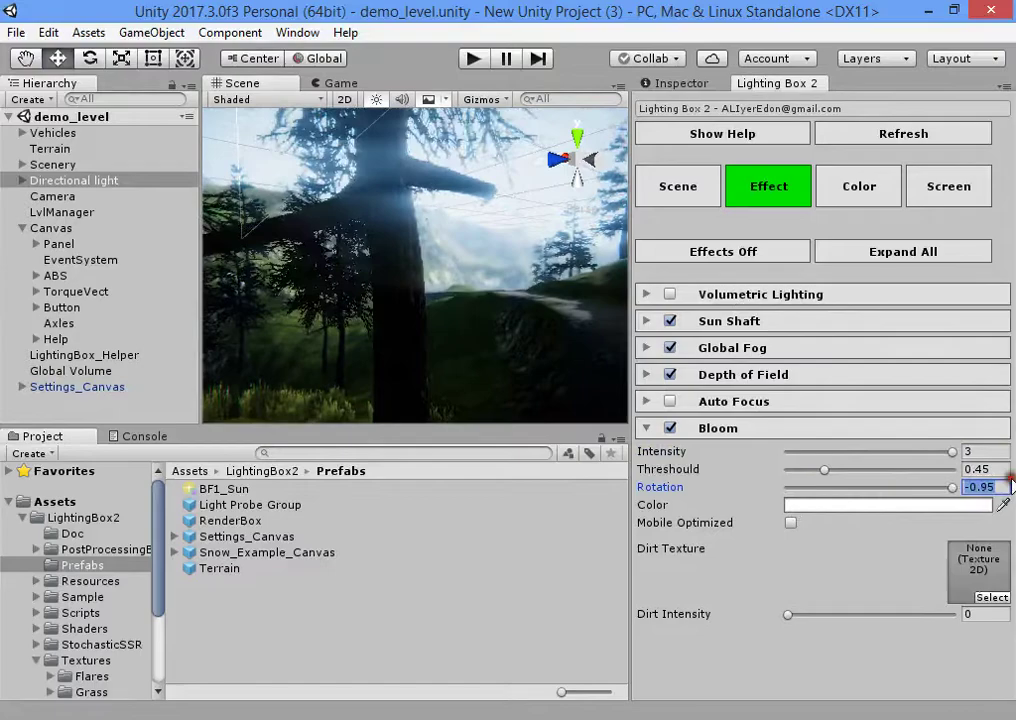
- Set the Emission color of the blue truck's headlight glass material to white
{"action": "right_click_drag", "start_coordinate": [431, 215], "coordinate": [440, 298]}
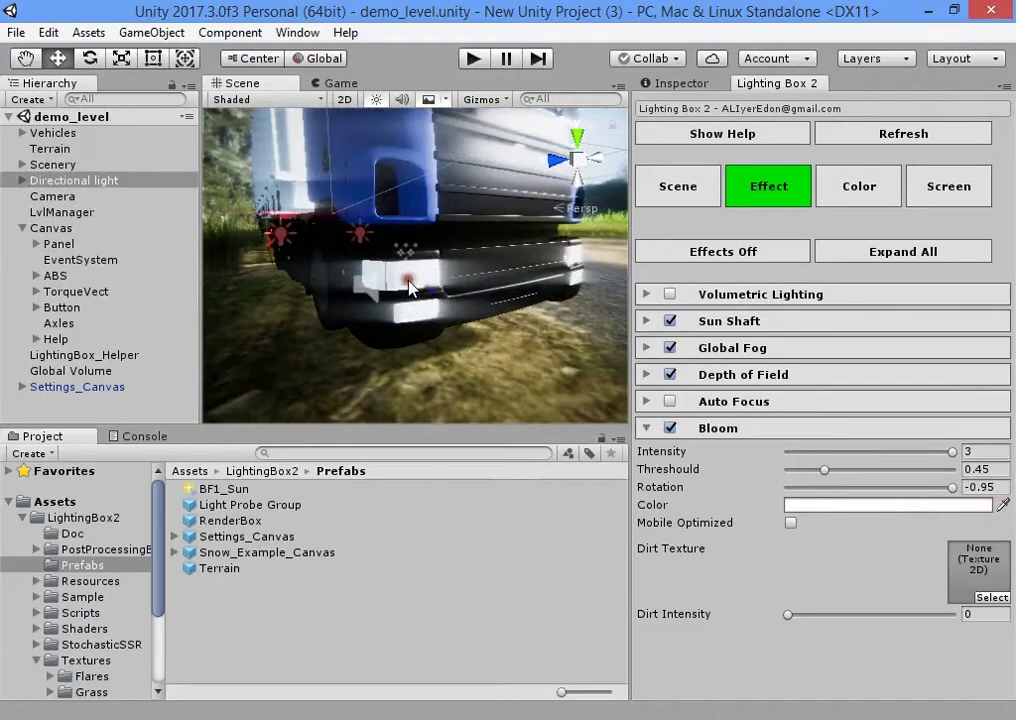
{"action": "left_click", "coordinate": [410, 287]}
{"action": "left_click", "coordinate": [428, 279]}
{"action": "key", "text": "f"}
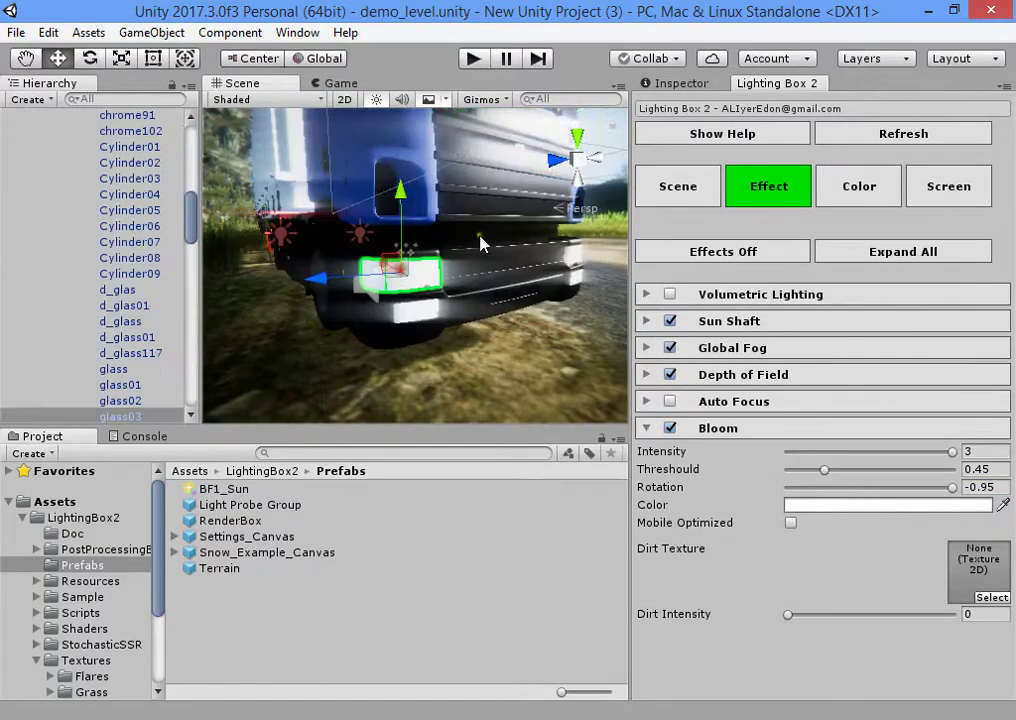
{"action": "left_click", "coordinate": [704, 80]}
{"action": "left_click", "coordinate": [724, 395]}
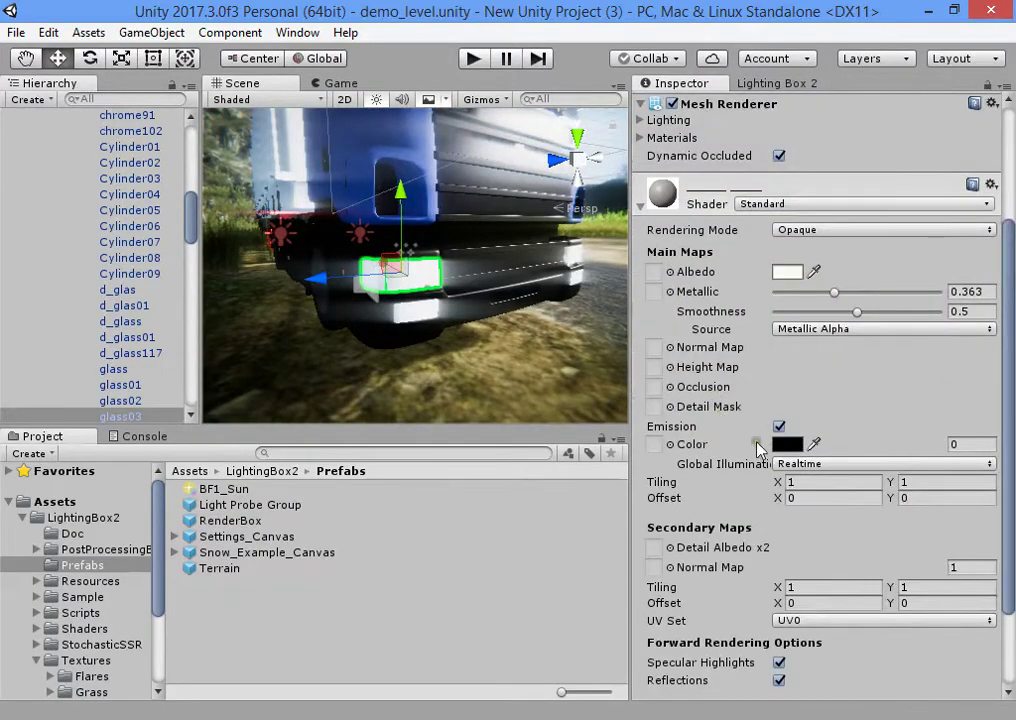
{"action": "left_click", "coordinate": [785, 444]}
{"action": "left_click_drag", "start_coordinate": [753, 401], "coordinate": [522, 280]}
{"action": "left_click", "coordinate": [529, 308]}
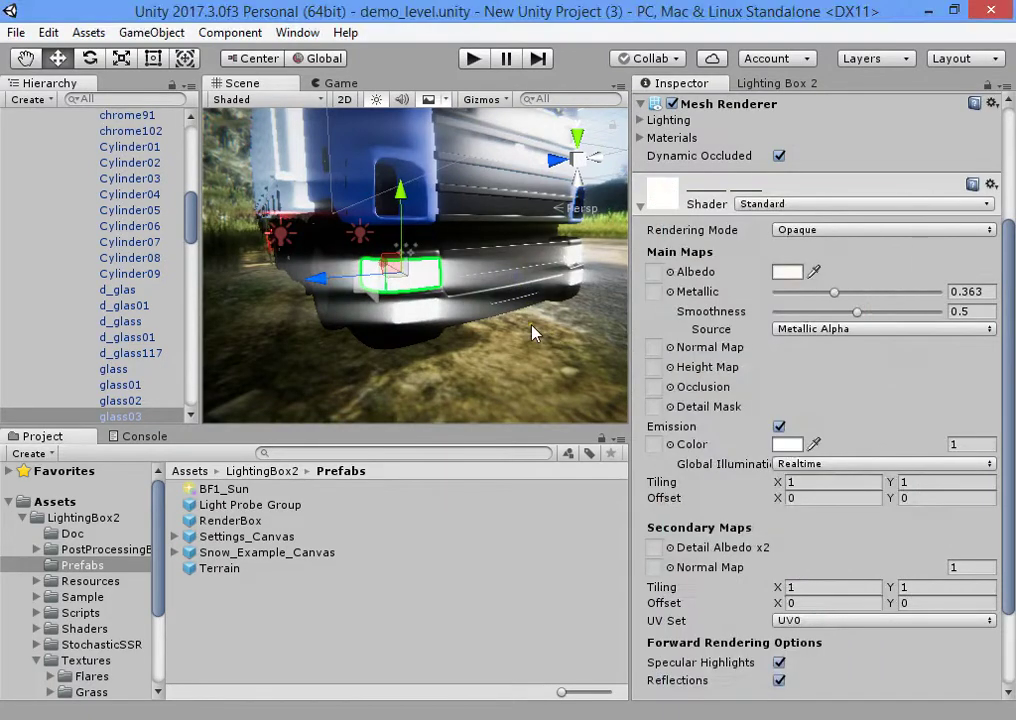
{"action": "mouse_move", "coordinate": [533, 333]}
{"action": "left_mouse_down", "text": "alt"}
{"action": "mouse_move", "coordinate": [388, 352]}
{"action": "mouse_move", "coordinate": [481, 334]}
{"action": "mouse_move", "coordinate": [545, 336]}
{"action": "left_mouse_up", "text": "alt"}
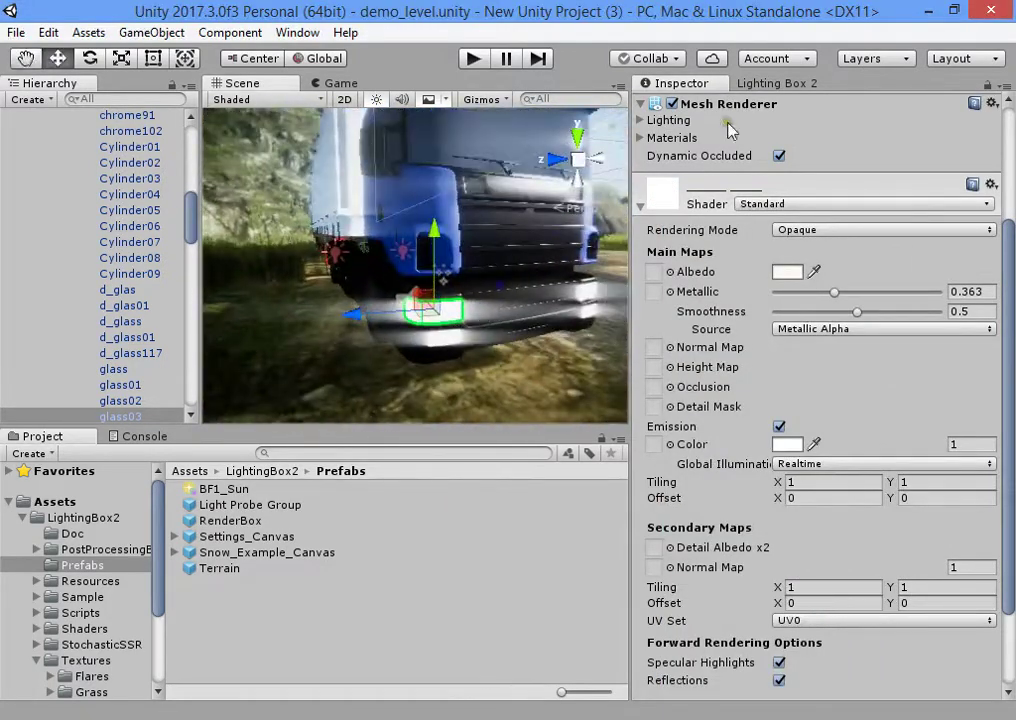
- Set the Bloom Rotation to -0.904 and compare the glow with the lights in the Star Wars Battlefront II clip in the video player
{"action": "left_click", "coordinate": [759, 85]}
{"action": "left_click_drag", "start_coordinate": [908, 487], "coordinate": [938, 468]}
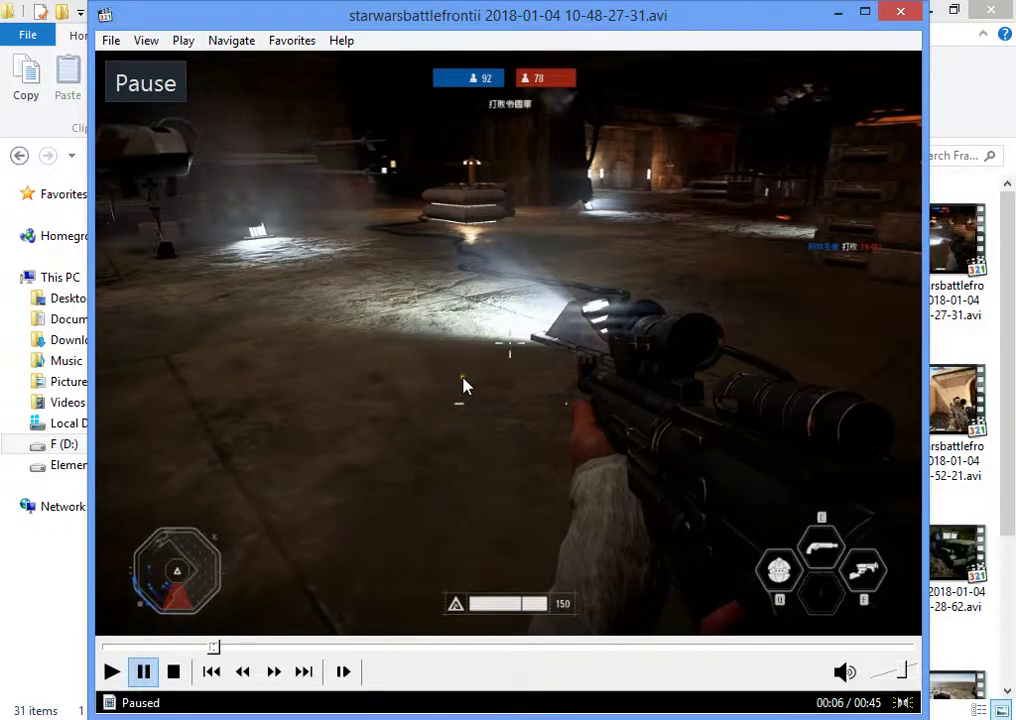
{"action": "left_click", "coordinate": [463, 378]}
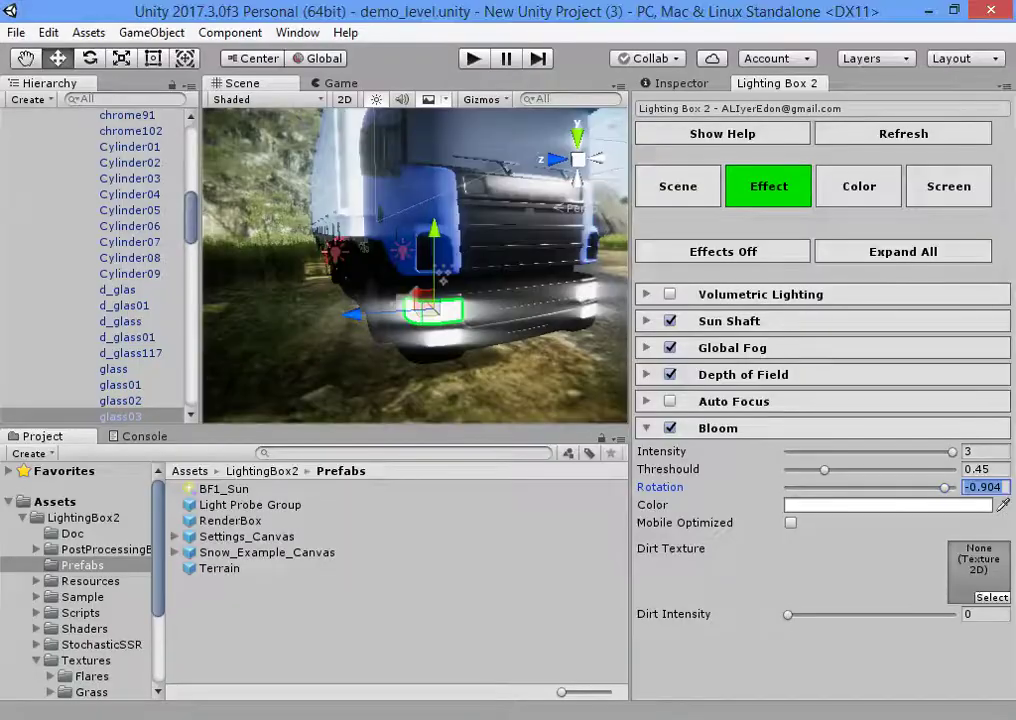
- Set the Bloom Intensity to 0.8 and Threshold to 0.49 for the military truck view in Unity
{"action": "right_click_drag", "start_coordinate": [464, 340], "coordinate": [550, 322]}
{"action": "key", "text": "s"}
{"action": "key", "text": "w"}
{"action": "left_click_drag", "start_coordinate": [550, 322], "coordinate": [864, 300], "text": "alt"}
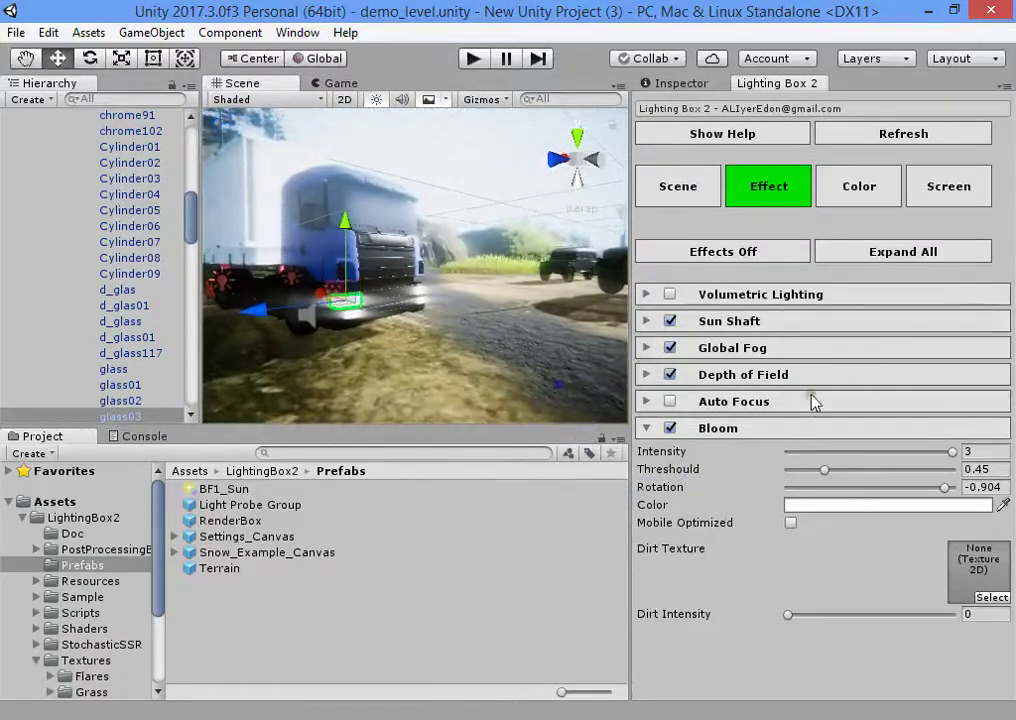
{"action": "left_click_drag", "start_coordinate": [896, 458], "coordinate": [841, 452]}
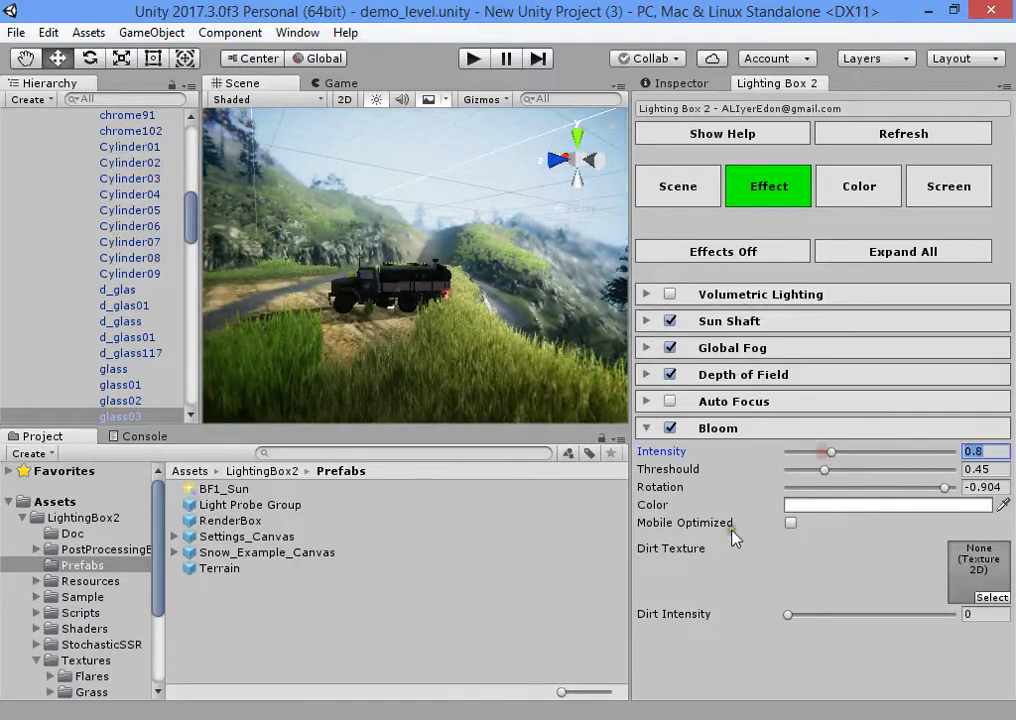
{"action": "mouse_move", "coordinate": [826, 476]}
{"action": "left_mouse_down"}
{"action": "mouse_move", "coordinate": [838, 474]}
{"action": "mouse_move", "coordinate": [802, 474]}
{"action": "mouse_move", "coordinate": [844, 472]}
{"action": "mouse_move", "coordinate": [807, 472]}
{"action": "mouse_move", "coordinate": [828, 473]}
{"action": "left_mouse_up"}
{"action": "right_click_drag", "start_coordinate": [464, 311], "coordinate": [537, 377]}
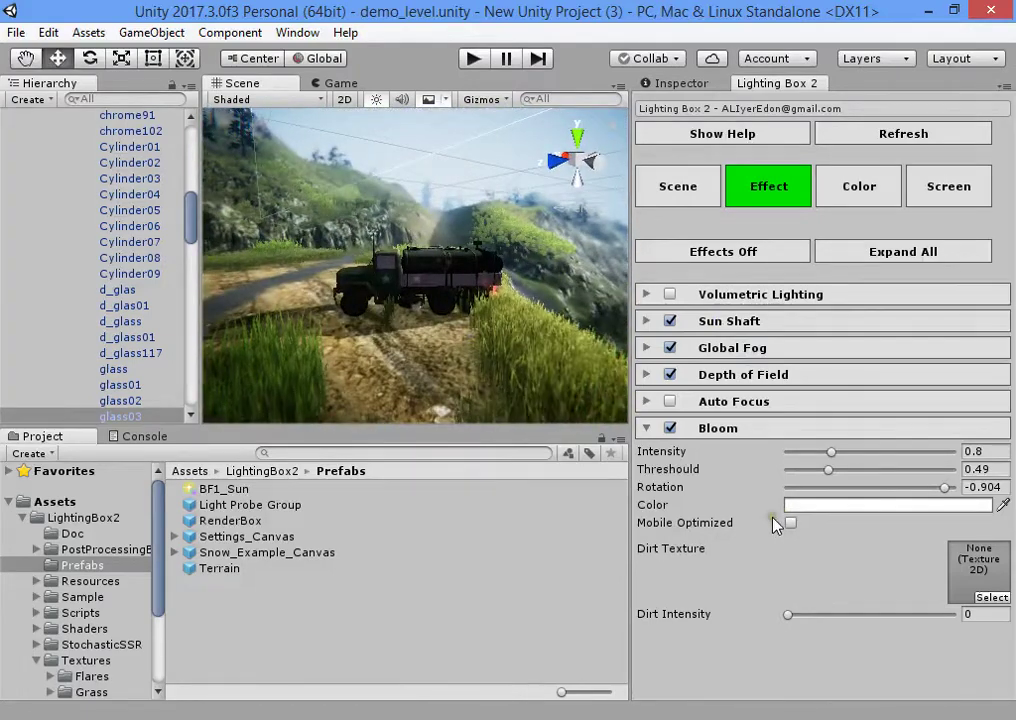
- Tint the Bloom color bright red, hex FF0500
{"action": "left_click", "coordinate": [800, 505]}
{"action": "left_click_drag", "start_coordinate": [771, 397], "coordinate": [897, 243]}
{"action": "left_click", "coordinate": [490, 330]}
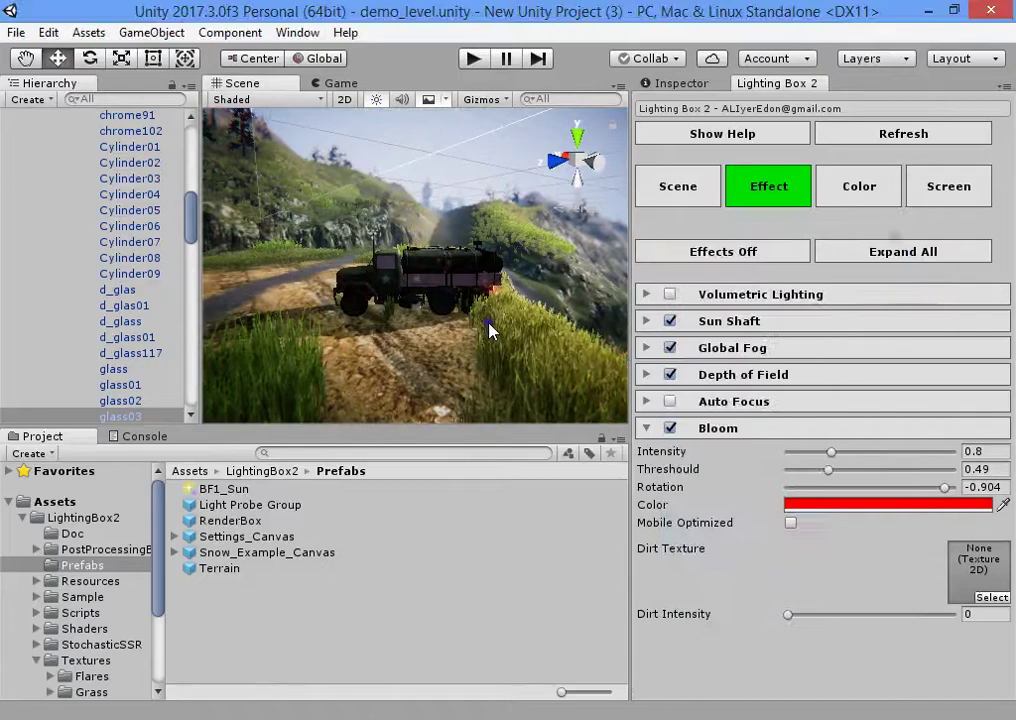
{"action": "left_click", "coordinate": [845, 504]}
{"action": "left_click", "coordinate": [857, 439]}
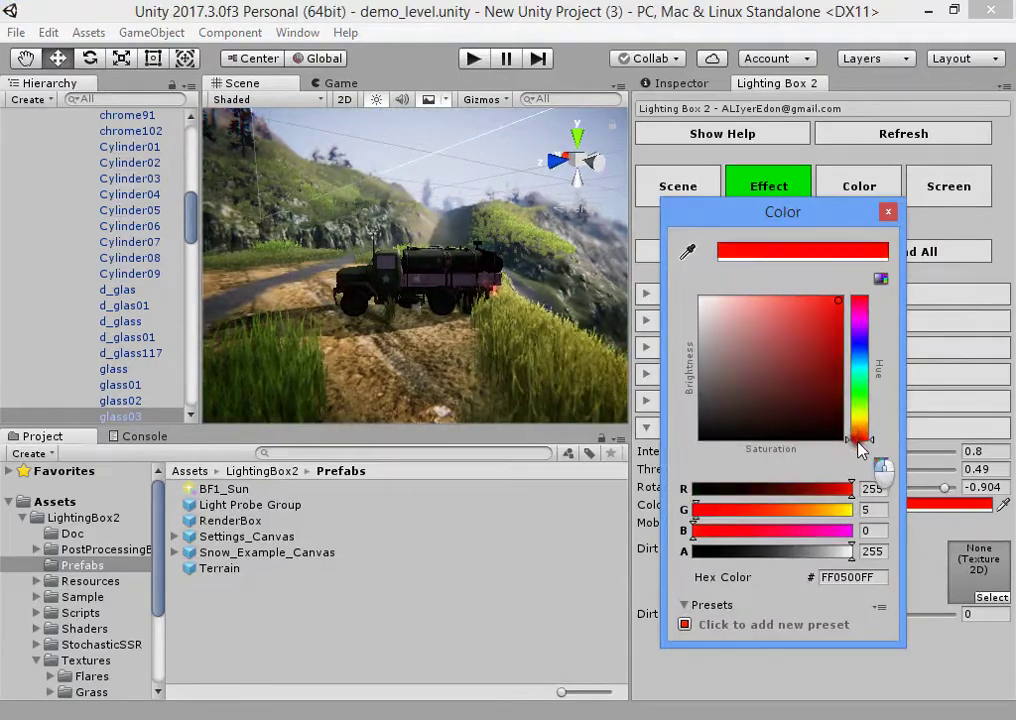
- Raise the Bloom Intensity to 2.81 and check the tinted glow around the blue truck's headlights
{"action": "right_click_drag", "start_coordinate": [385, 340], "coordinate": [111, 298]}
{"action": "left_click_drag", "start_coordinate": [113, 305], "coordinate": [745, 420], "text": "alt"}
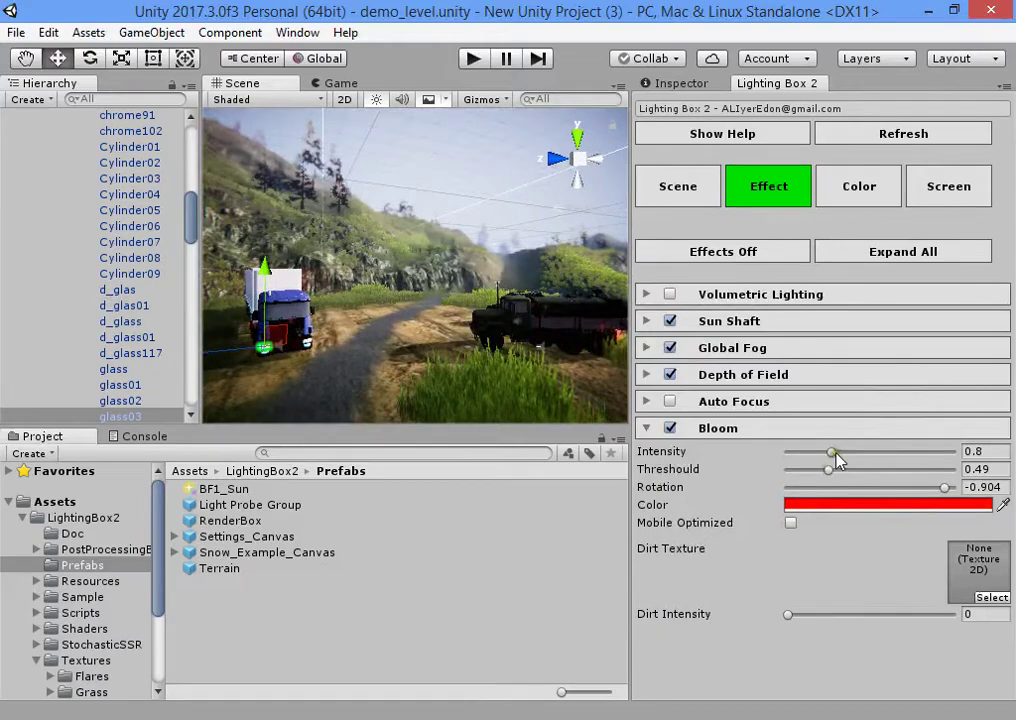
{"action": "left_click_drag", "start_coordinate": [832, 453], "coordinate": [941, 453]}
{"action": "left_click_drag", "start_coordinate": [522, 367], "coordinate": [591, 408], "text": "alt"}
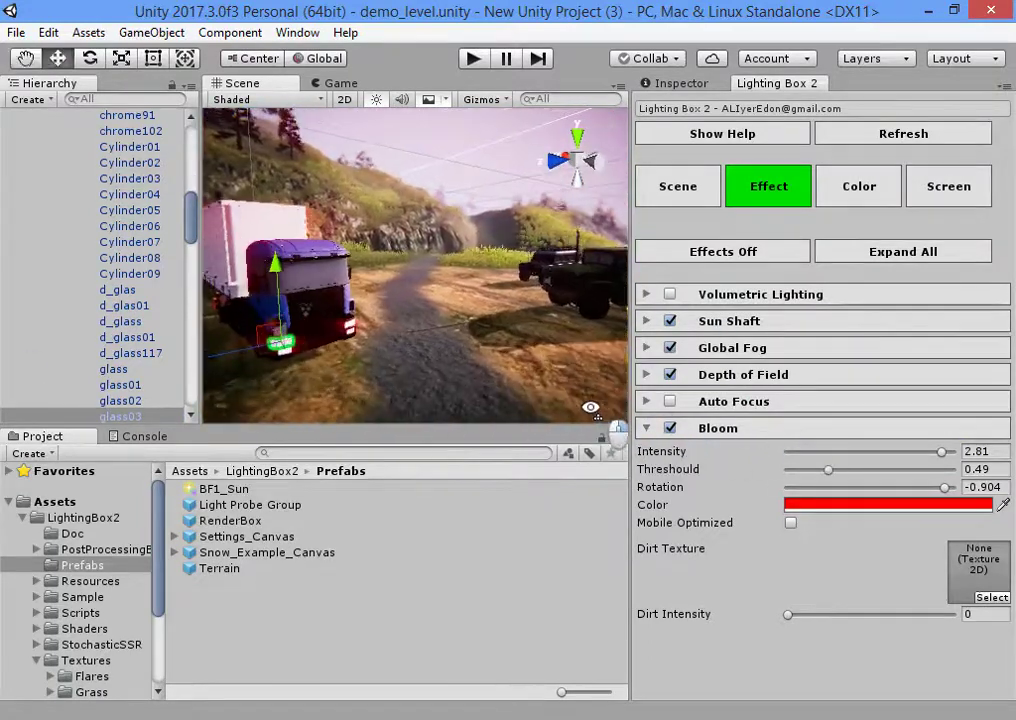
- Tint the Bloom color light blue and check the effect on the blue truck and the military truck
{"action": "left_click", "coordinate": [847, 511]}
{"action": "mouse_move", "coordinate": [858, 425]}
{"action": "left_mouse_down"}
{"action": "mouse_move", "coordinate": [858, 365]}
{"action": "mouse_move", "coordinate": [866, 372]}
{"action": "left_mouse_up"}
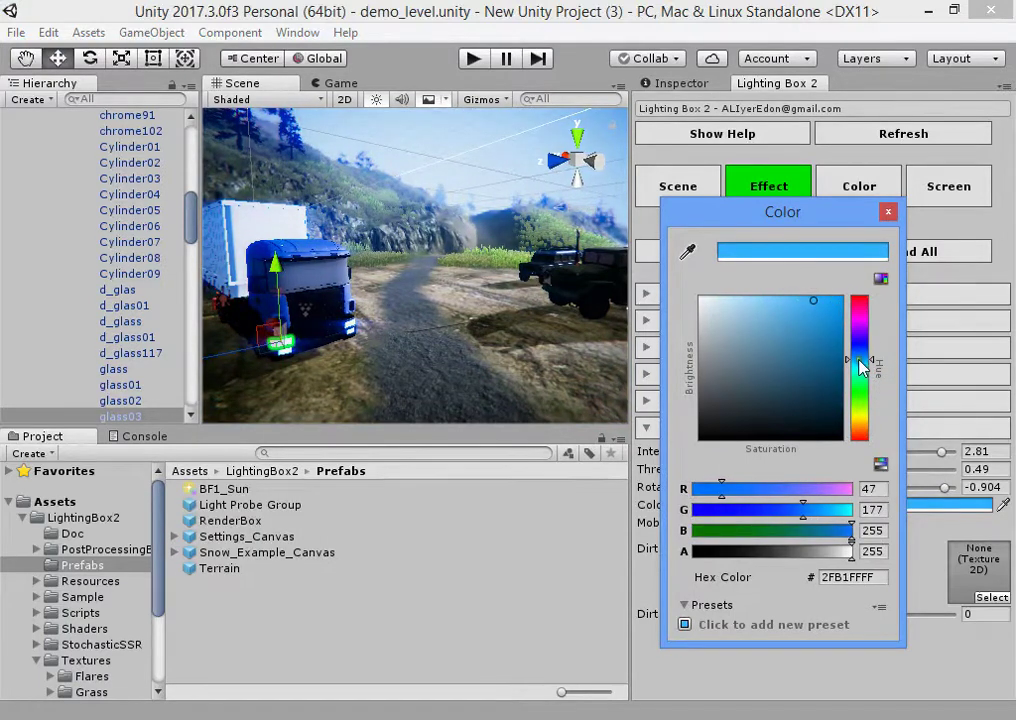
{"action": "left_click_drag", "start_coordinate": [860, 367], "coordinate": [860, 362]}
{"action": "right_click_drag", "start_coordinate": [484, 304], "coordinate": [231, 302]}
{"action": "left_click_drag", "start_coordinate": [230, 302], "coordinate": [482, 313], "text": "alt"}
{"action": "right_click_drag", "start_coordinate": [482, 313], "coordinate": [520, 306]}
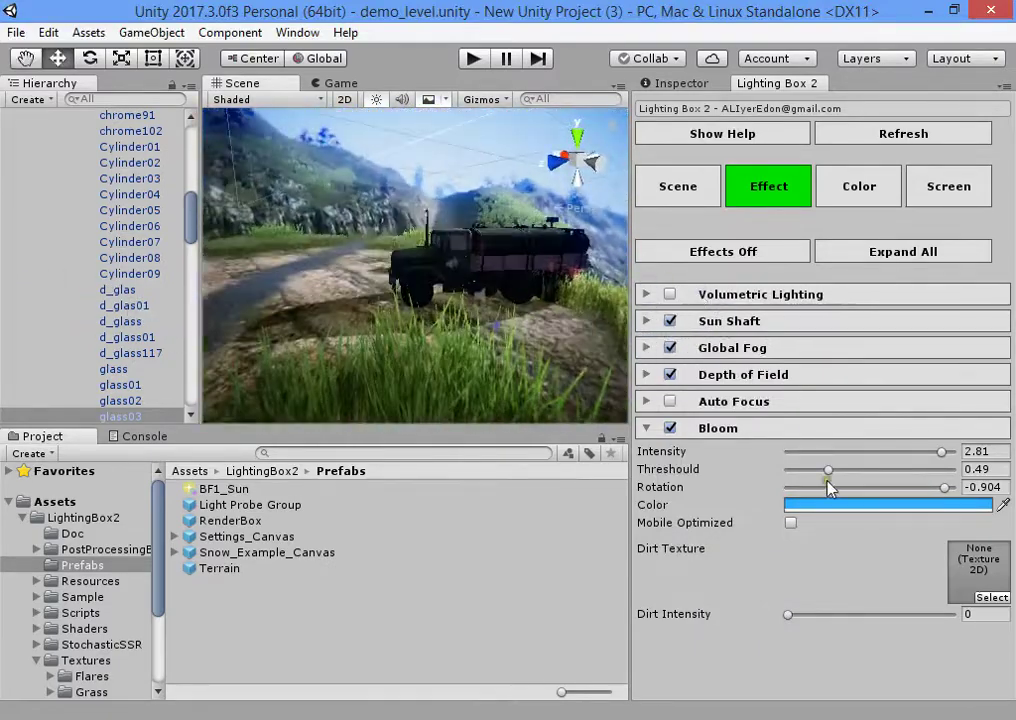
- Reset the Bloom color to white and lower the Bloom Intensity to 0.96
{"action": "left_click", "coordinate": [828, 504]}
{"action": "left_click_drag", "start_coordinate": [780, 330], "coordinate": [513, 186]}
{"action": "left_click", "coordinate": [513, 188]}
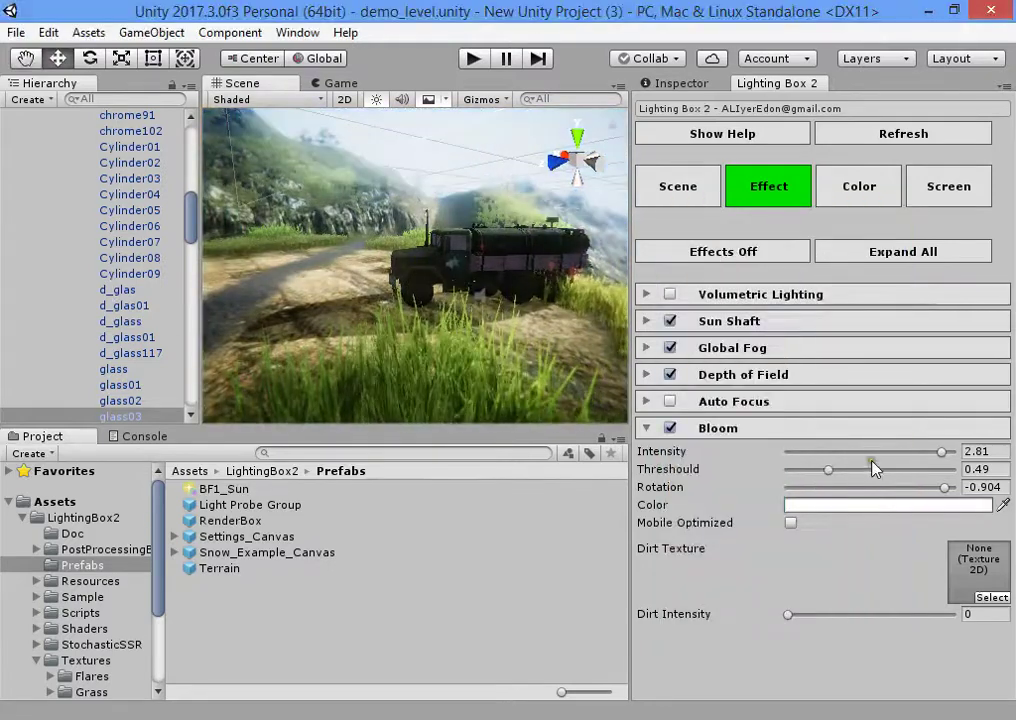
{"action": "left_click_drag", "start_coordinate": [880, 451], "coordinate": [815, 440]}
{"action": "left_click_drag", "start_coordinate": [525, 340], "coordinate": [490, 316], "text": "alt"}
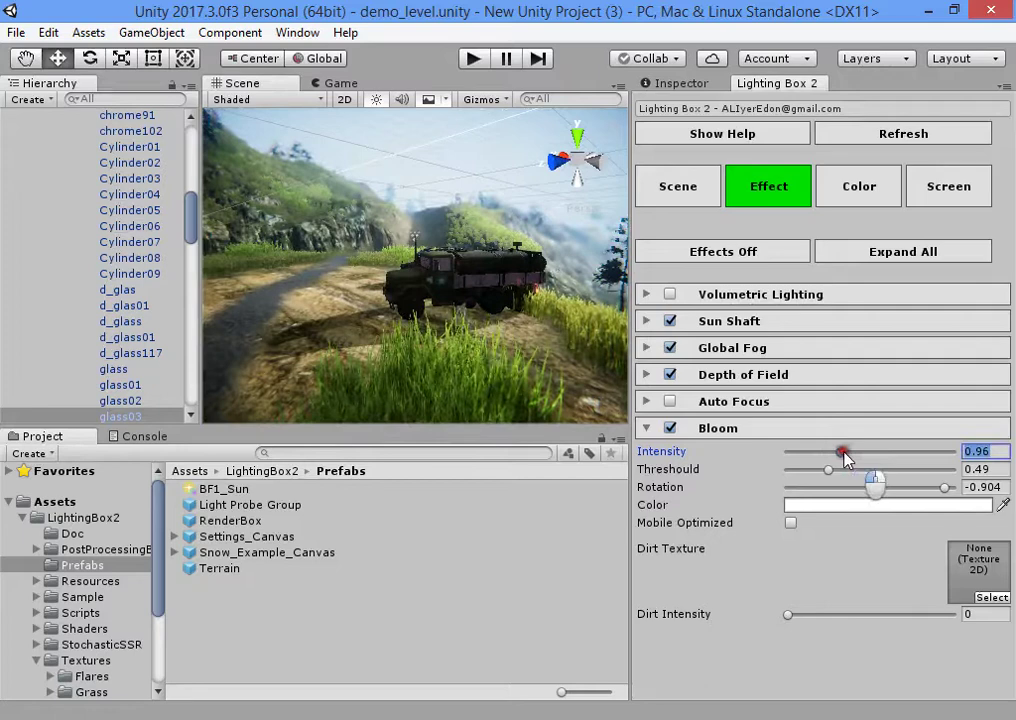
{"action": "left_click", "coordinate": [729, 432]}
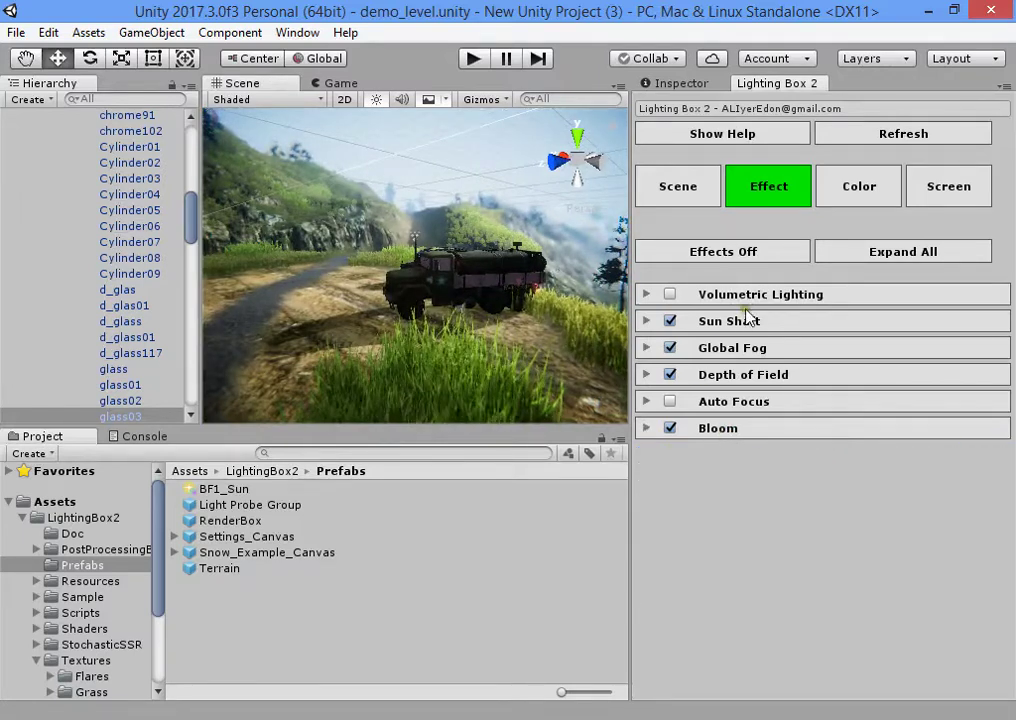
- Toggle all effects off and on to compare the scene with and without them, and examine the trucks and grassy hillside
{"action": "left_click", "coordinate": [750, 262]}
{"action": "left_click", "coordinate": [752, 262]}
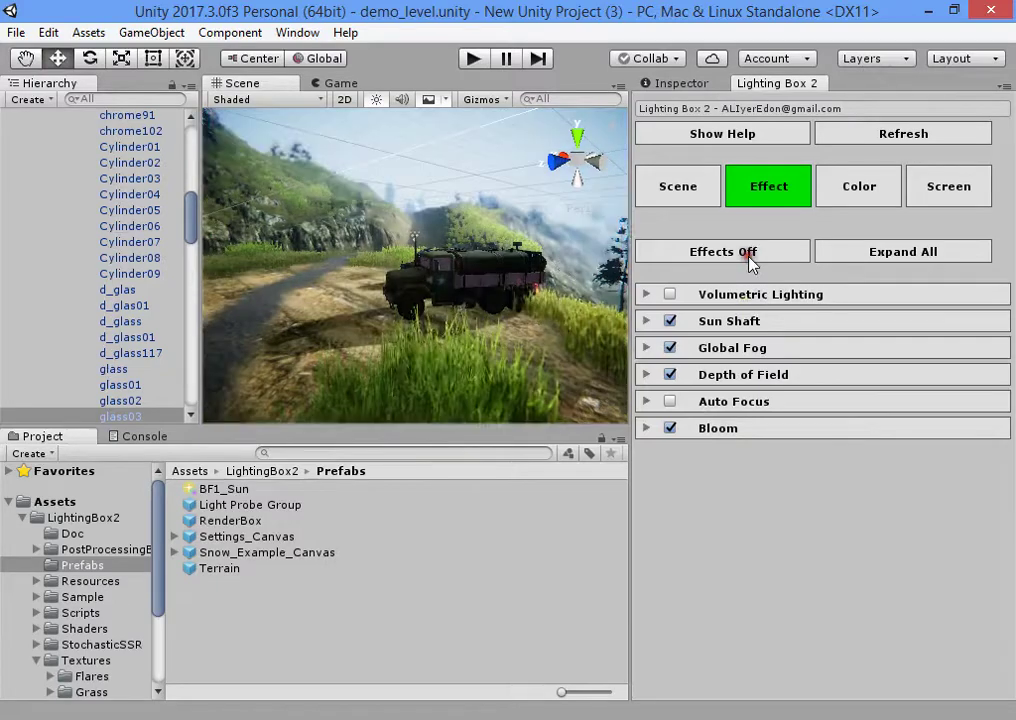
{"action": "left_click", "coordinate": [749, 257]}
{"action": "left_click", "coordinate": [749, 257]}
{"action": "key", "text": "s"}
{"action": "right_click_drag", "start_coordinate": [510, 290], "coordinate": [563, 304]}
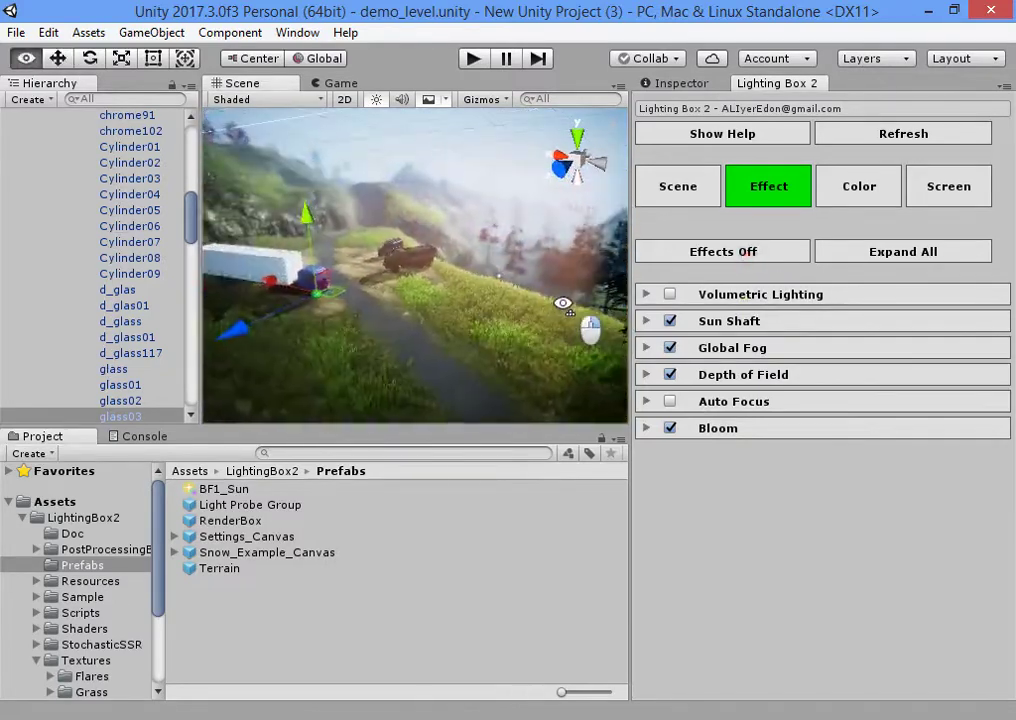
{"action": "left_click", "coordinate": [760, 258]}
{"action": "left_click", "coordinate": [760, 258]}
{"action": "left_click", "coordinate": [760, 258]}
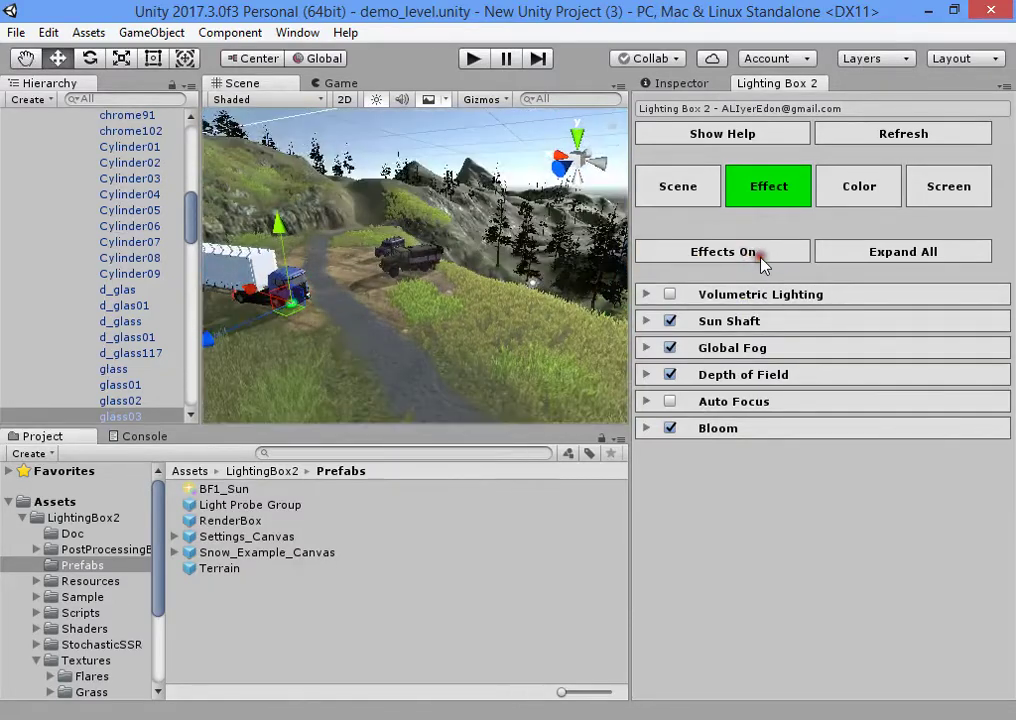
{"action": "left_click", "coordinate": [760, 255]}
{"action": "right_click_drag", "start_coordinate": [540, 290], "coordinate": [494, 345]}
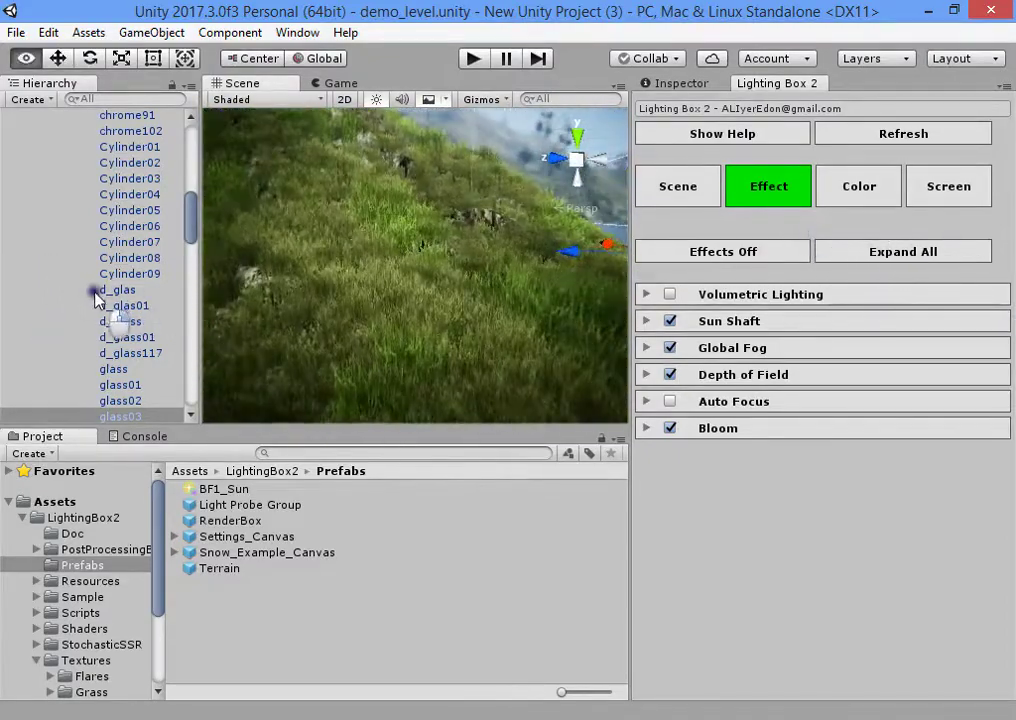
{"action": "right_click_drag", "start_coordinate": [95, 293], "coordinate": [346, 300]}
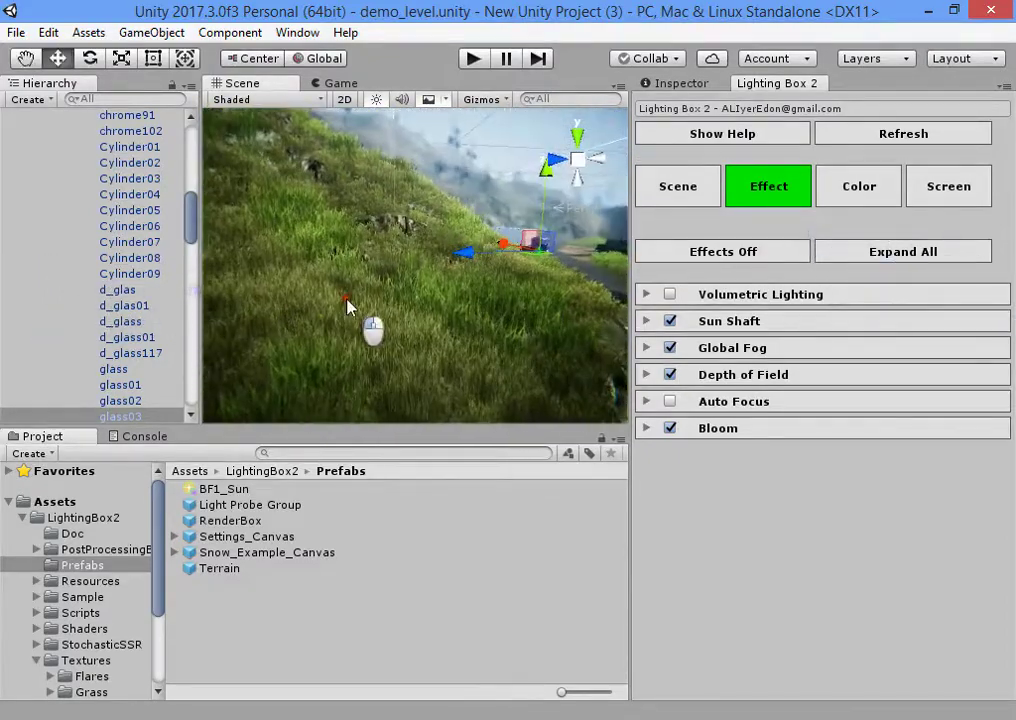
- Select the terrain and set its Grass Color to a light green, hex B5FF9E, in the grass control script
{"action": "left_click", "coordinate": [890, 204]}
{"action": "left_click", "coordinate": [672, 83]}
{"action": "scroll", "coordinate": [753, 330], "scroll_direction": "down", "scroll_amount": 1}
{"action": "left_click", "coordinate": [775, 459]}
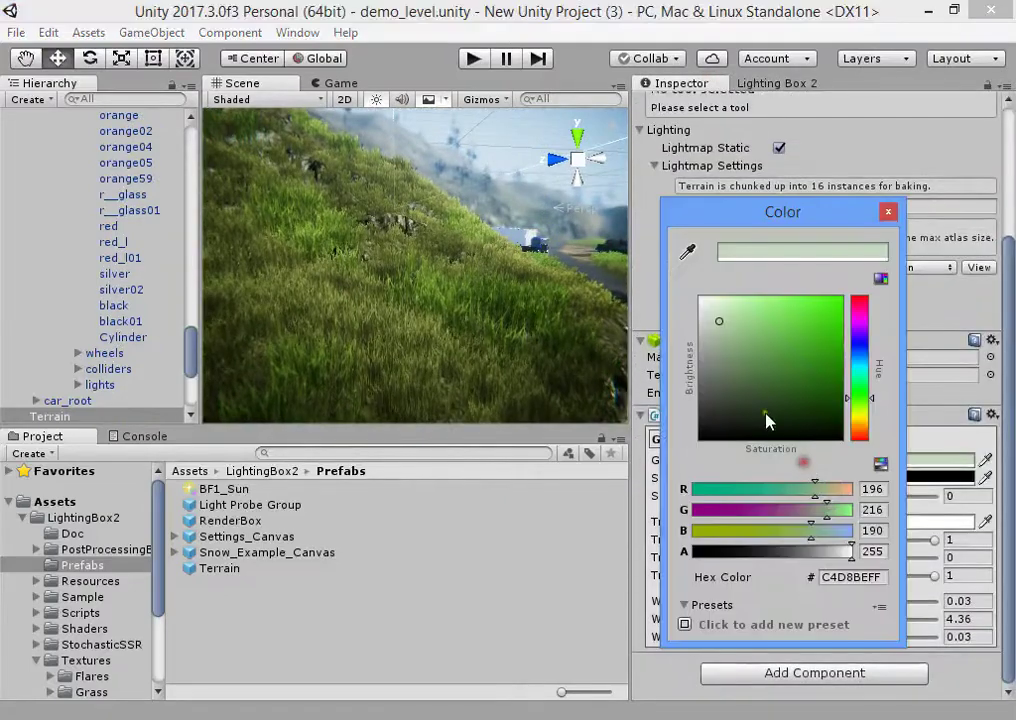
{"action": "mouse_move", "coordinate": [735, 320]}
{"action": "left_mouse_down"}
{"action": "mouse_move", "coordinate": [755, 300]}
{"action": "mouse_move", "coordinate": [737, 295]}
{"action": "mouse_move", "coordinate": [744, 302]}
{"action": "mouse_move", "coordinate": [755, 290]}
{"action": "left_mouse_up"}
{"action": "left_click", "coordinate": [466, 278]}
{"action": "right_click_drag", "start_coordinate": [465, 278], "coordinate": [605, 343]}
- Change the terrain's Grass Color to a paler green, hex CAFFBA, and check the grass along the road
{"action": "left_click", "coordinate": [797, 470]}
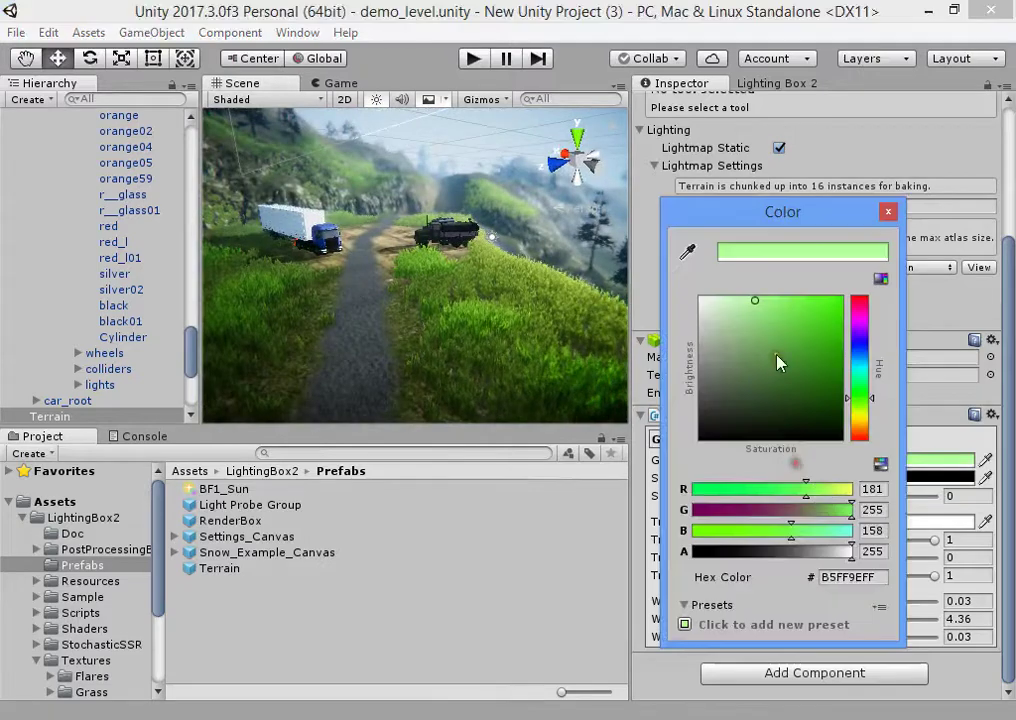
{"action": "mouse_move", "coordinate": [755, 336]}
{"action": "left_mouse_down"}
{"action": "mouse_move", "coordinate": [757, 300]}
{"action": "mouse_move", "coordinate": [740, 289]}
{"action": "mouse_move", "coordinate": [741, 311]}
{"action": "mouse_move", "coordinate": [739, 280]}
{"action": "left_mouse_up"}
{"action": "right_click_drag", "start_coordinate": [549, 291], "coordinate": [691, 366]}
{"action": "key", "text": "w"}
{"action": "key", "text": "w"}
- Darken the terrain's Grass Color to a soft, muted green and check it on the hillside and around the trucks
{"action": "left_click", "coordinate": [876, 462]}
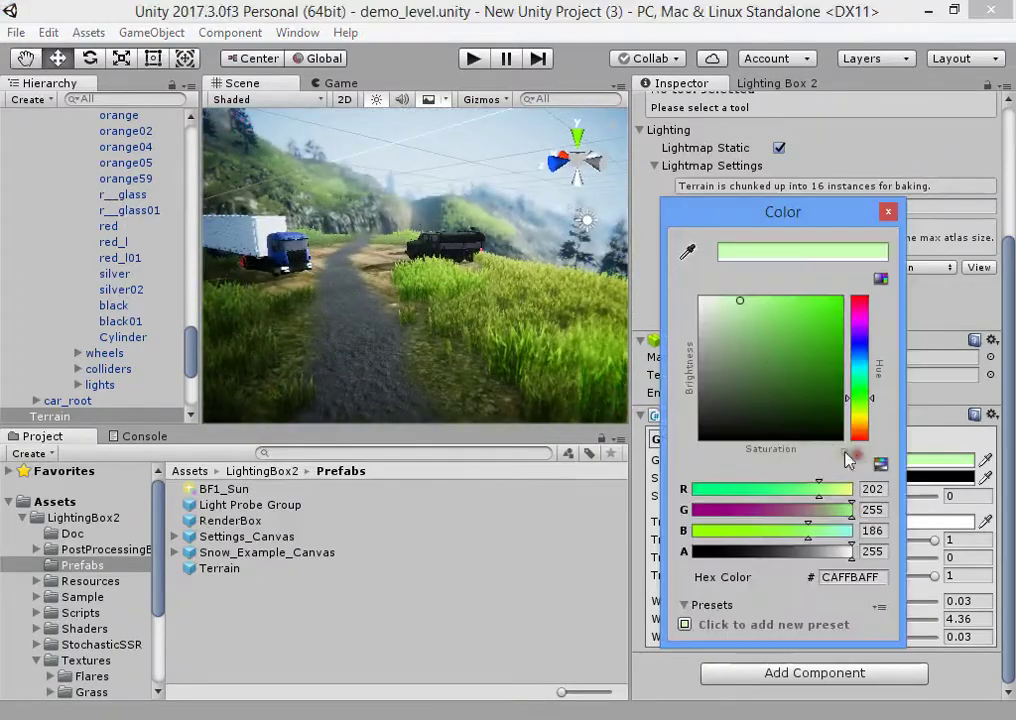
{"action": "left_click", "coordinate": [741, 310]}
{"action": "right_click_drag", "start_coordinate": [580, 166], "coordinate": [2, 315]}
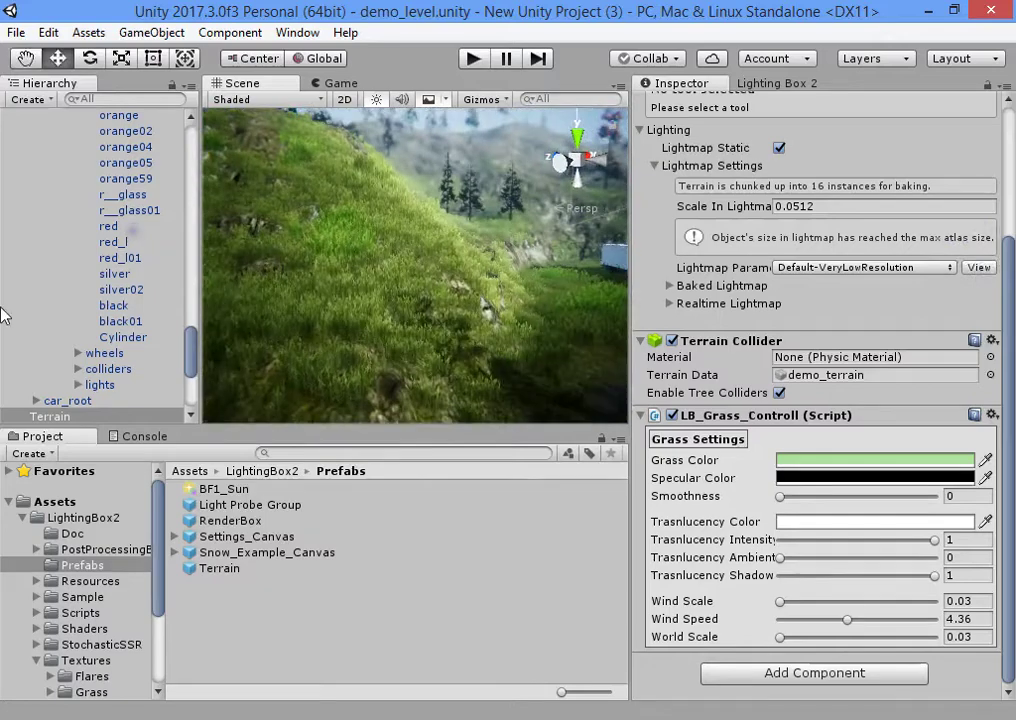
{"action": "right_click", "coordinate": [197, 261]}
{"action": "right_click", "coordinate": [431, 220]}
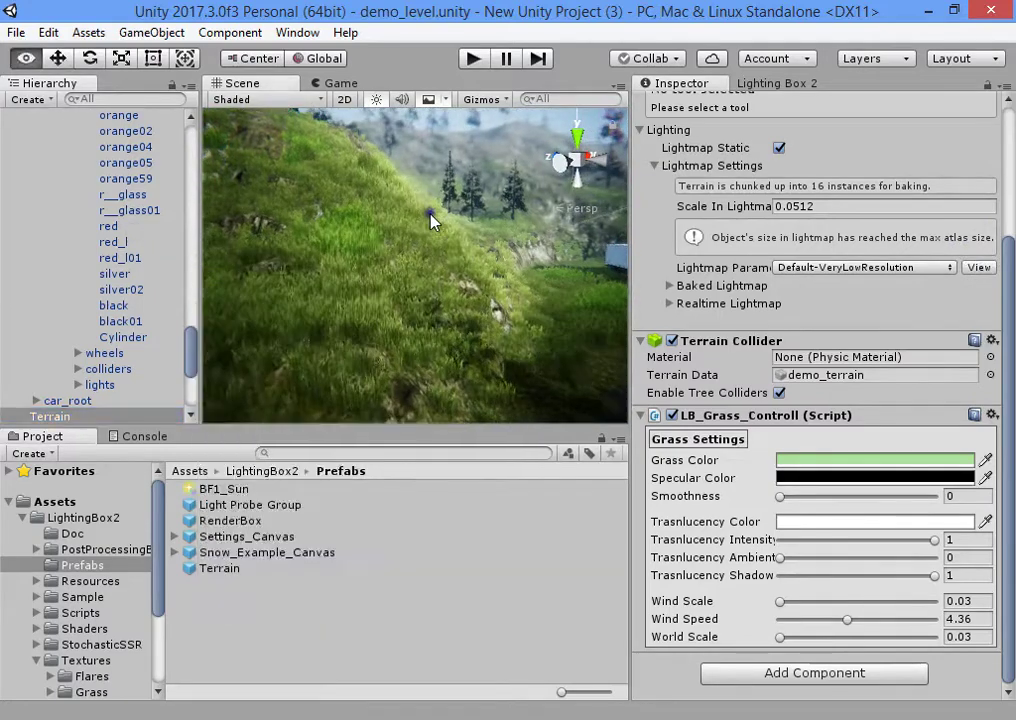
{"action": "left_click", "coordinate": [801, 461]}
{"action": "right_click_drag", "start_coordinate": [522, 302], "coordinate": [680, 302]}
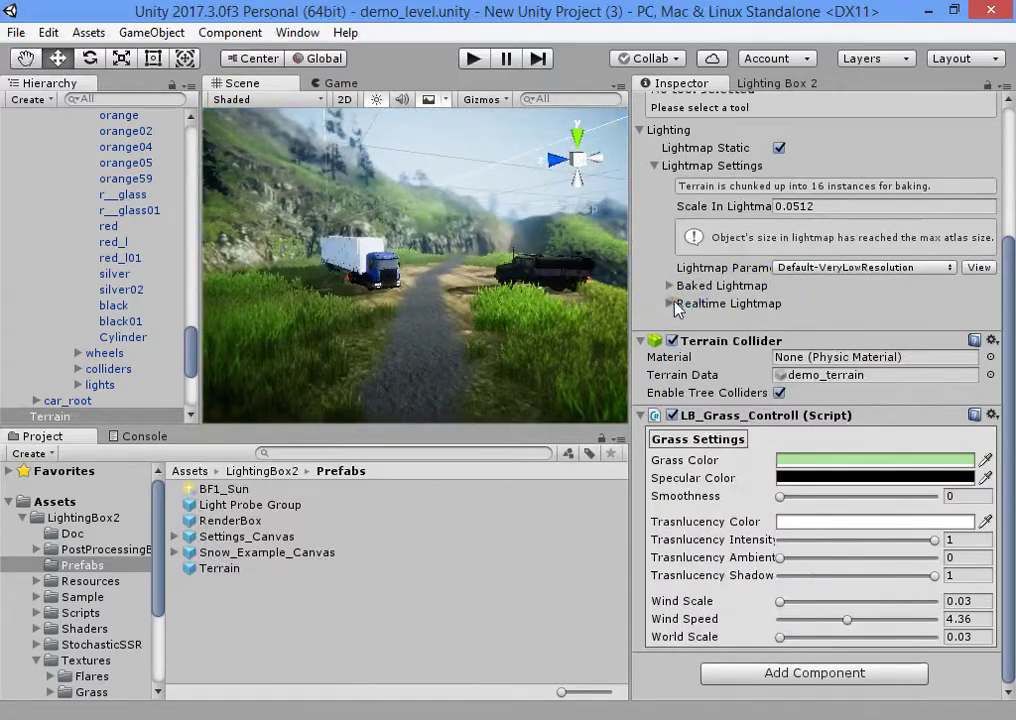
{"action": "left_click", "coordinate": [670, 286]}
{"action": "left_click", "coordinate": [671, 287]}
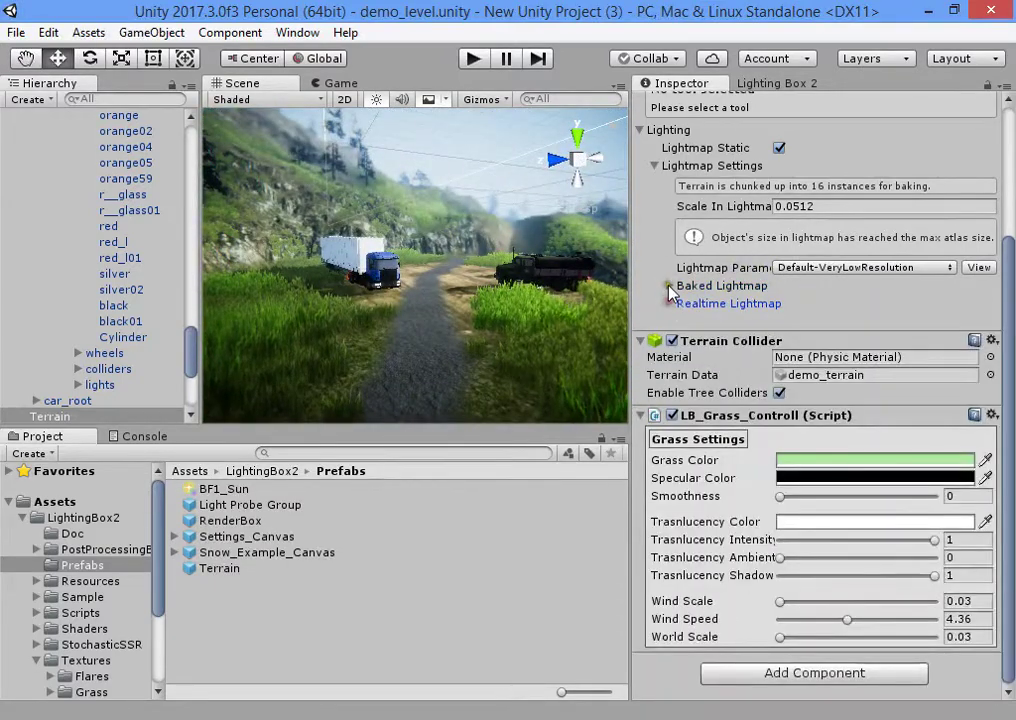
{"action": "left_click", "coordinate": [671, 286]}
{"action": "left_click", "coordinate": [671, 286]}
{"action": "left_click", "coordinate": [669, 287]}
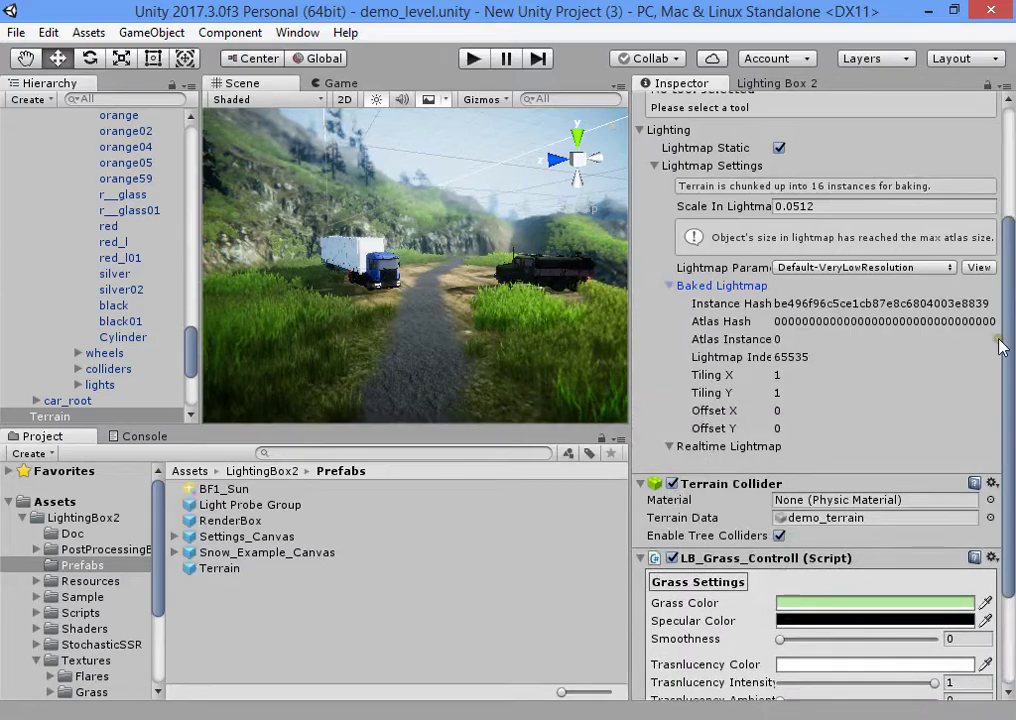
{"action": "scroll", "coordinate": [1000, 345], "scroll_direction": "up", "scroll_amount": 4}
- Set the Color Grading Exposure to 0.39 and Contrast to 0.169 in Lighting Box 2
{"action": "left_click", "coordinate": [813, 87]}
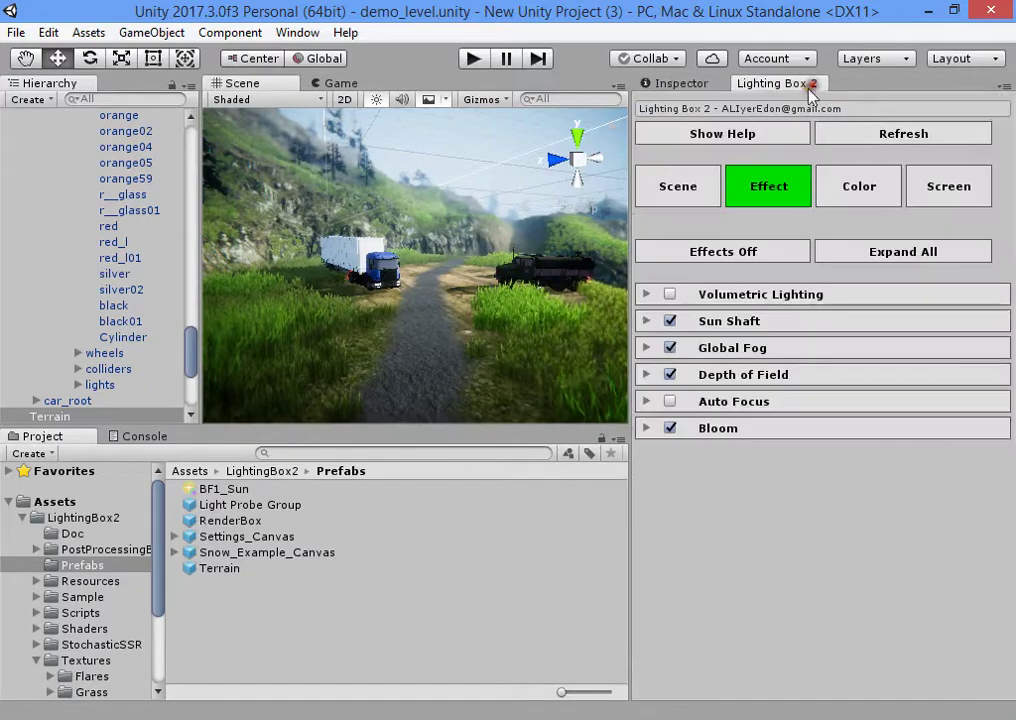
{"action": "right_click_drag", "start_coordinate": [500, 260], "coordinate": [644, 250]}
{"action": "left_click", "coordinate": [883, 190]}
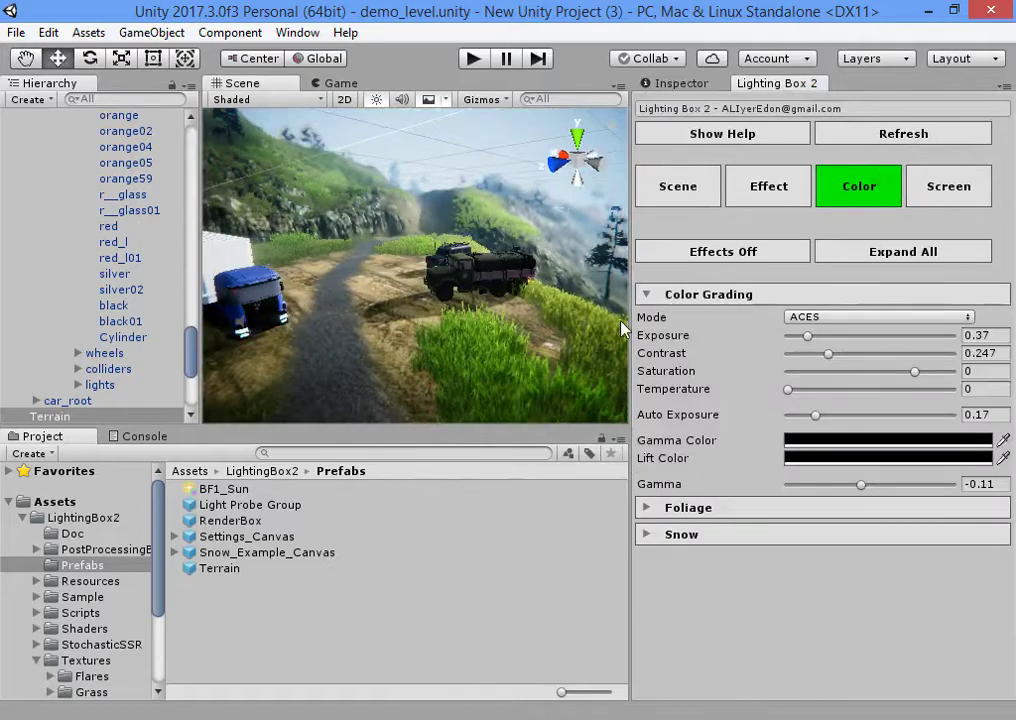
{"action": "right_click_drag", "start_coordinate": [622, 328], "coordinate": [610, 300]}
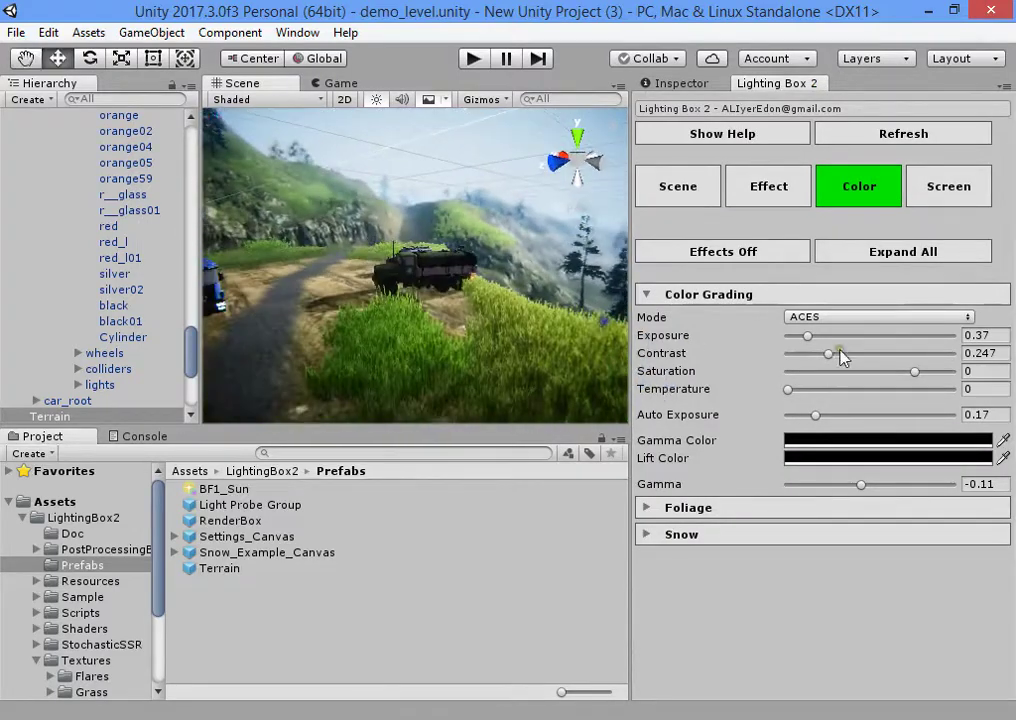
{"action": "left_click_drag", "start_coordinate": [808, 338], "coordinate": [778, 365]}
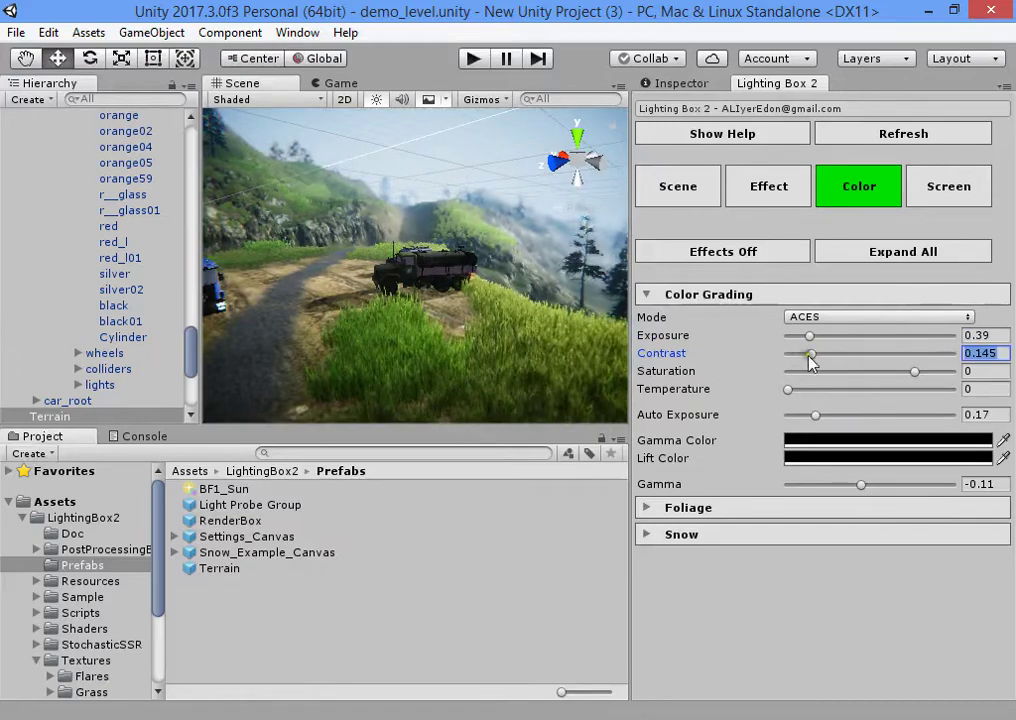
- Try Color Grading Saturation values of -0.17 and -0.123, and return it to 0
{"action": "mouse_move", "coordinate": [889, 379]}
{"action": "left_mouse_down"}
{"action": "mouse_move", "coordinate": [864, 374]}
{"action": "mouse_move", "coordinate": [897, 377]}
{"action": "left_mouse_up"}
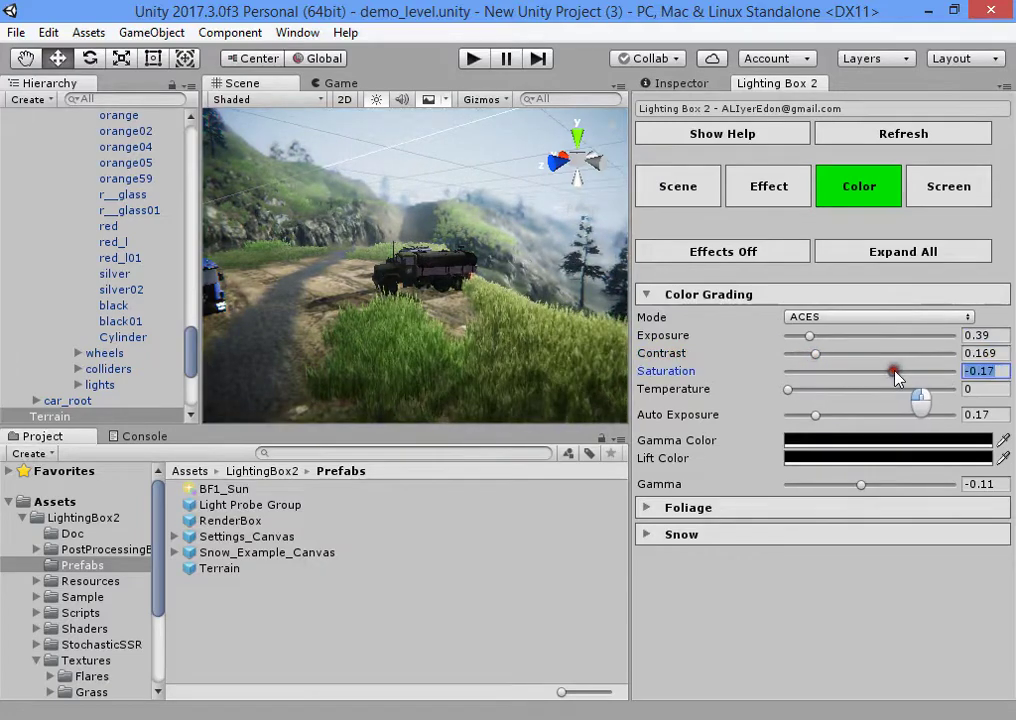
{"action": "left_click_drag", "start_coordinate": [590, 265], "coordinate": [400, 278], "text": "alt"}
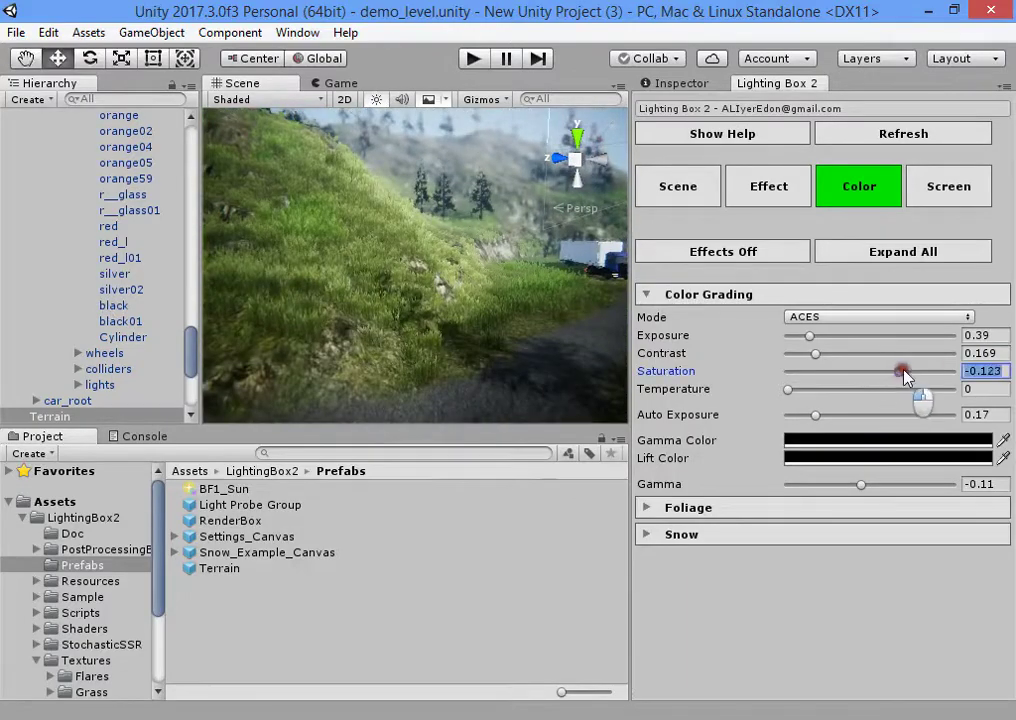
{"action": "left_click_drag", "start_coordinate": [958, 372], "coordinate": [988, 360], "text": "alt"}
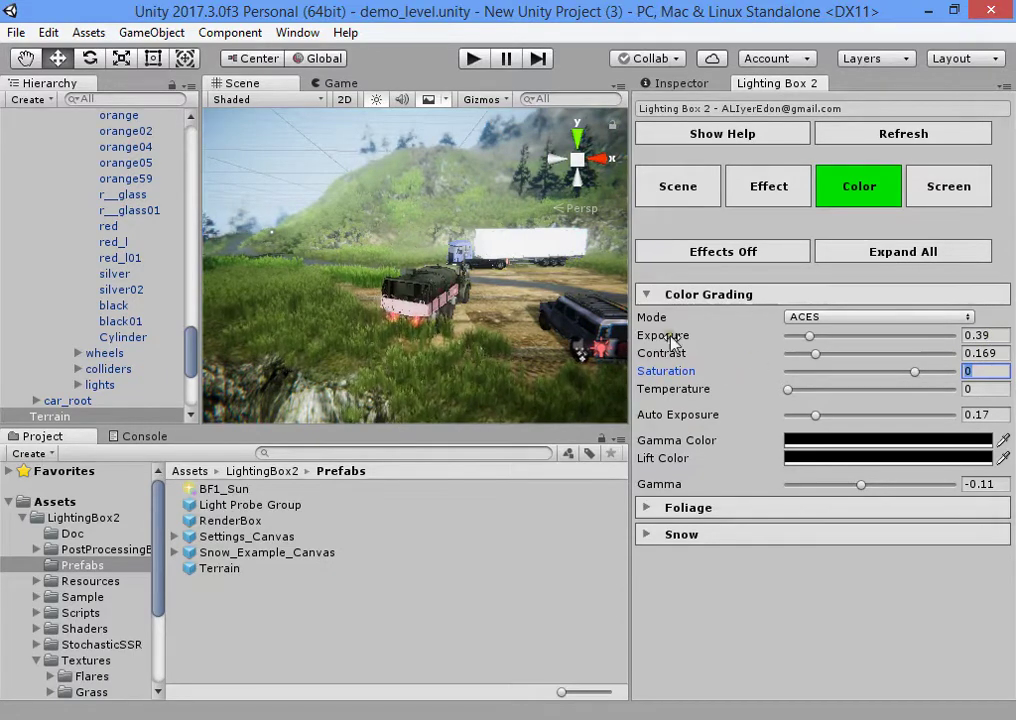
{"action": "left_click", "coordinate": [778, 192]}
{"action": "left_click", "coordinate": [700, 184]}
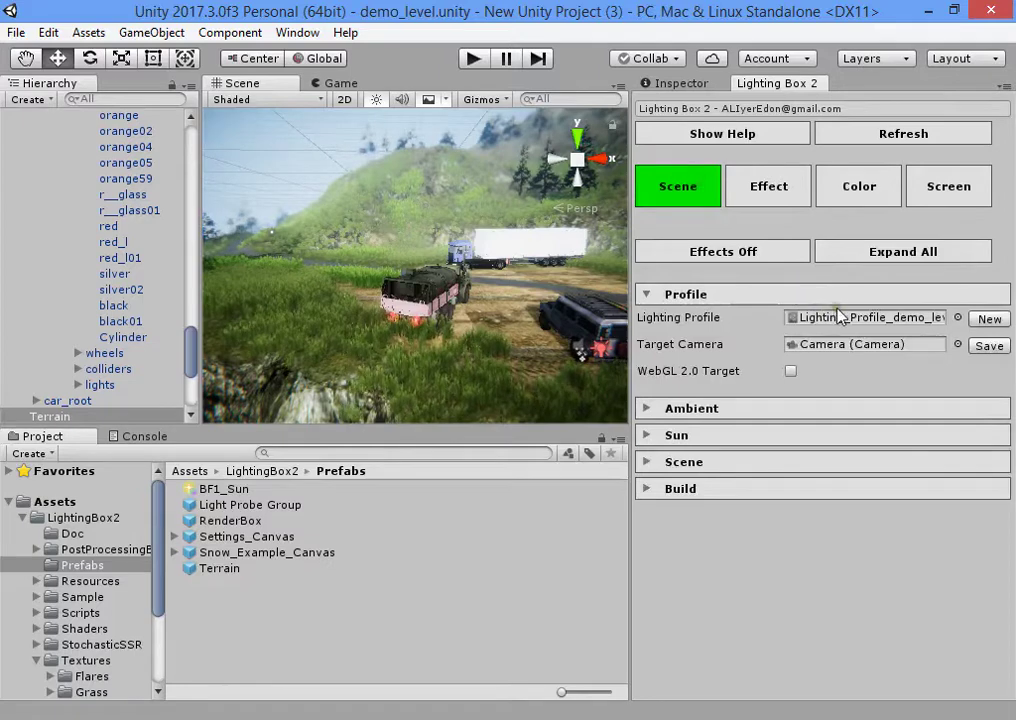
{"action": "left_click", "coordinate": [795, 195]}
{"action": "left_click", "coordinate": [884, 190]}
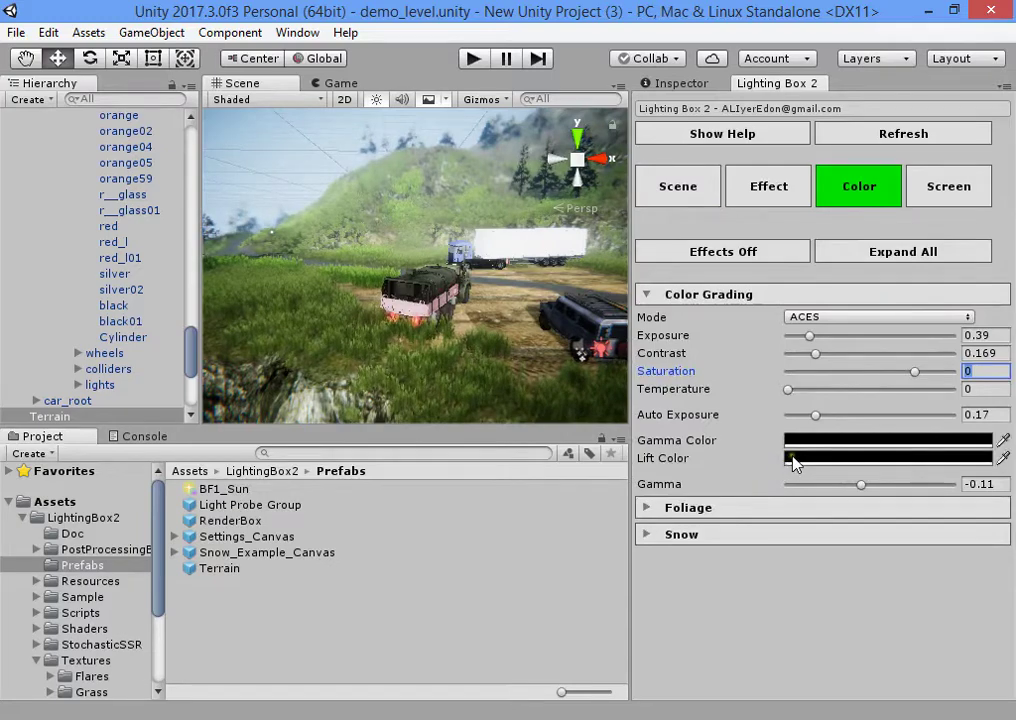
- Try higher Color Grading Gamma values such as 0.91 and 0.14, settle on -0.04, and check the military truck's surroundings
{"action": "left_click_drag", "start_coordinate": [862, 486], "coordinate": [948, 487]}
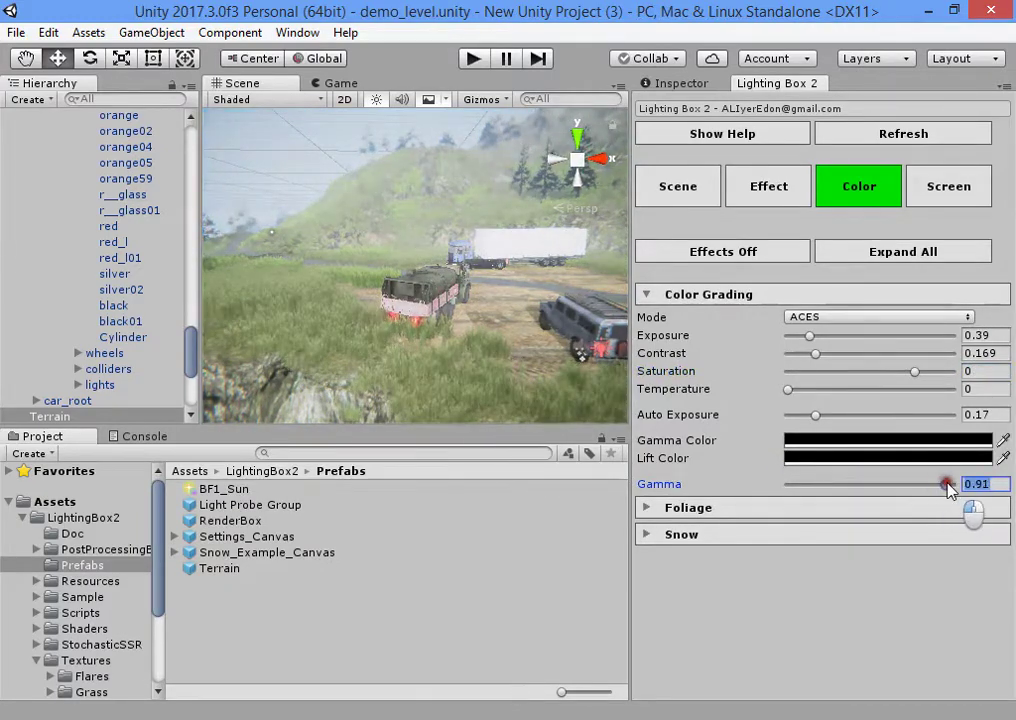
{"action": "right_click_drag", "start_coordinate": [508, 360], "coordinate": [226, 367]}
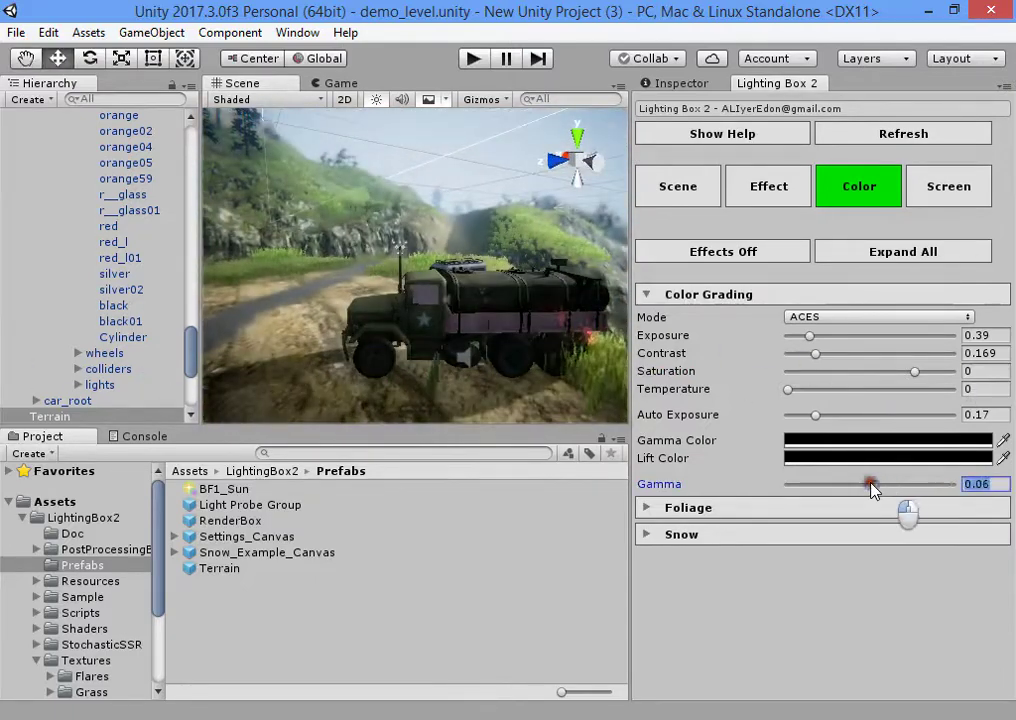
{"action": "left_click_drag", "start_coordinate": [851, 487], "coordinate": [879, 485]}
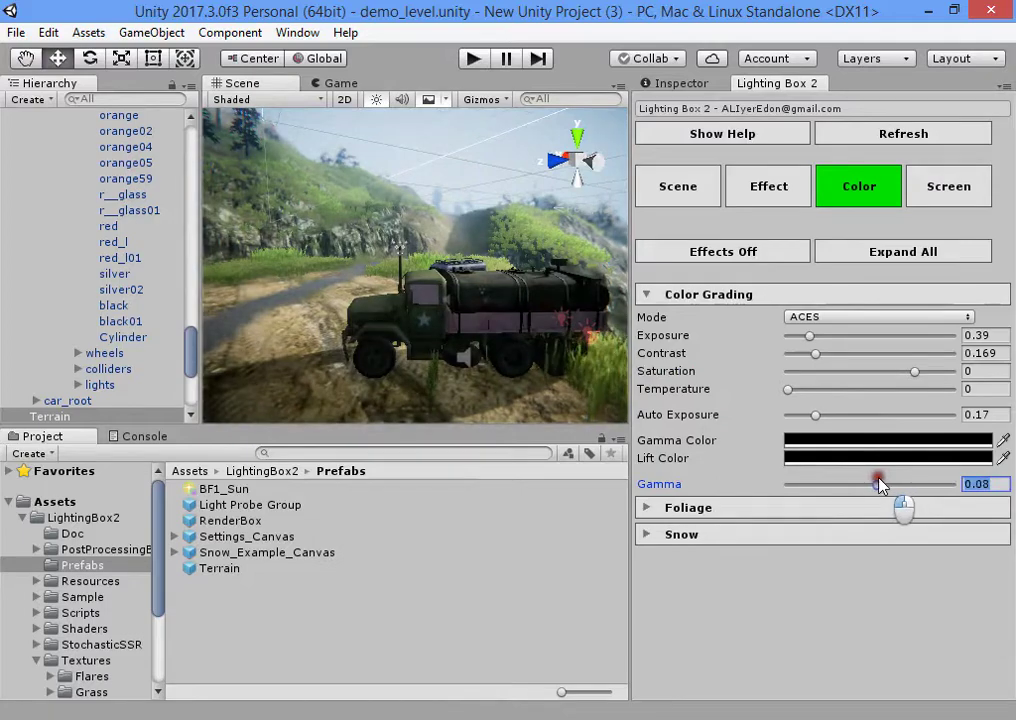
{"action": "right_click_drag", "start_coordinate": [540, 340], "coordinate": [727, 412]}
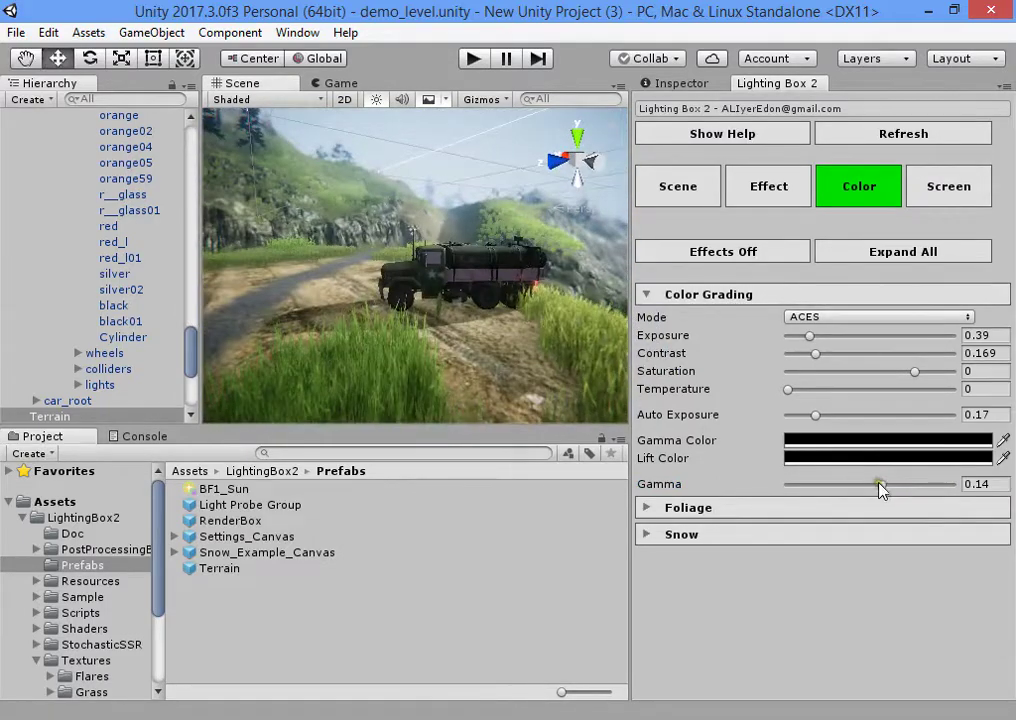
{"action": "mouse_move", "coordinate": [879, 487]}
{"action": "left_mouse_down"}
{"action": "mouse_move", "coordinate": [857, 485]}
{"action": "mouse_move", "coordinate": [873, 481]}
{"action": "left_mouse_up"}
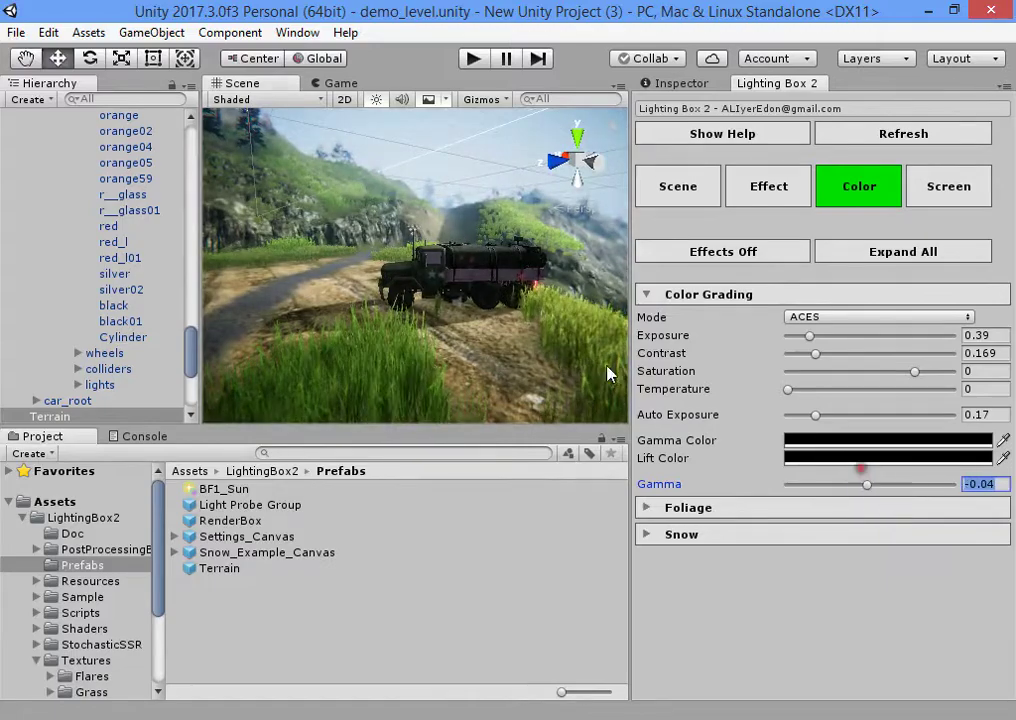
{"action": "right_click_drag", "start_coordinate": [607, 374], "coordinate": [678, 354]}
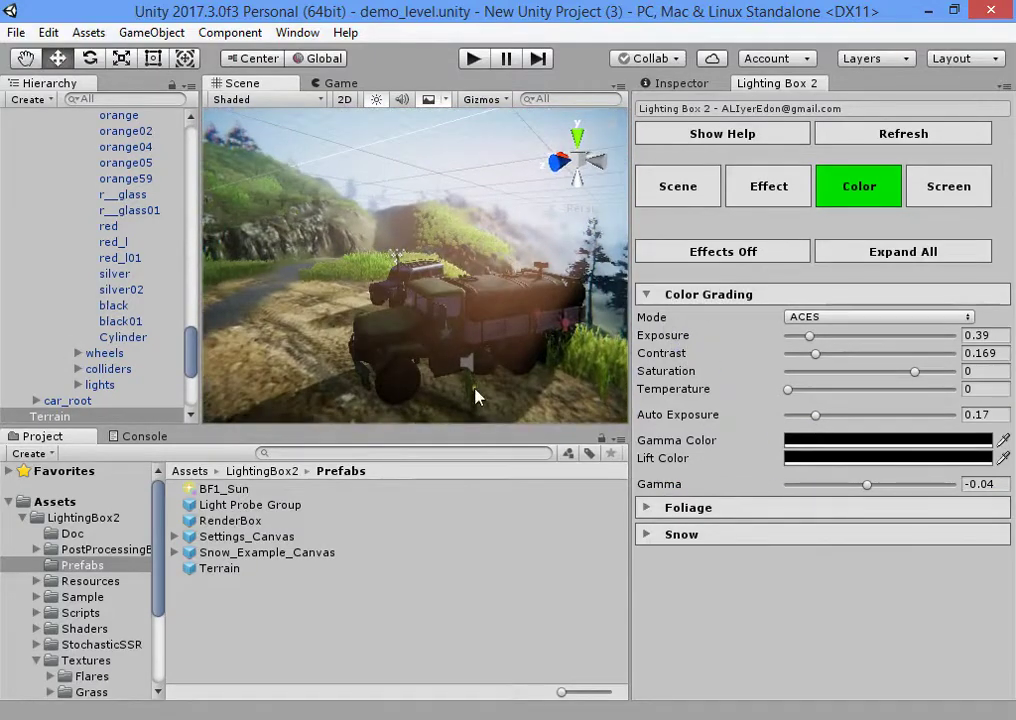
{"action": "right_click_drag", "start_coordinate": [475, 397], "coordinate": [449, 342]}
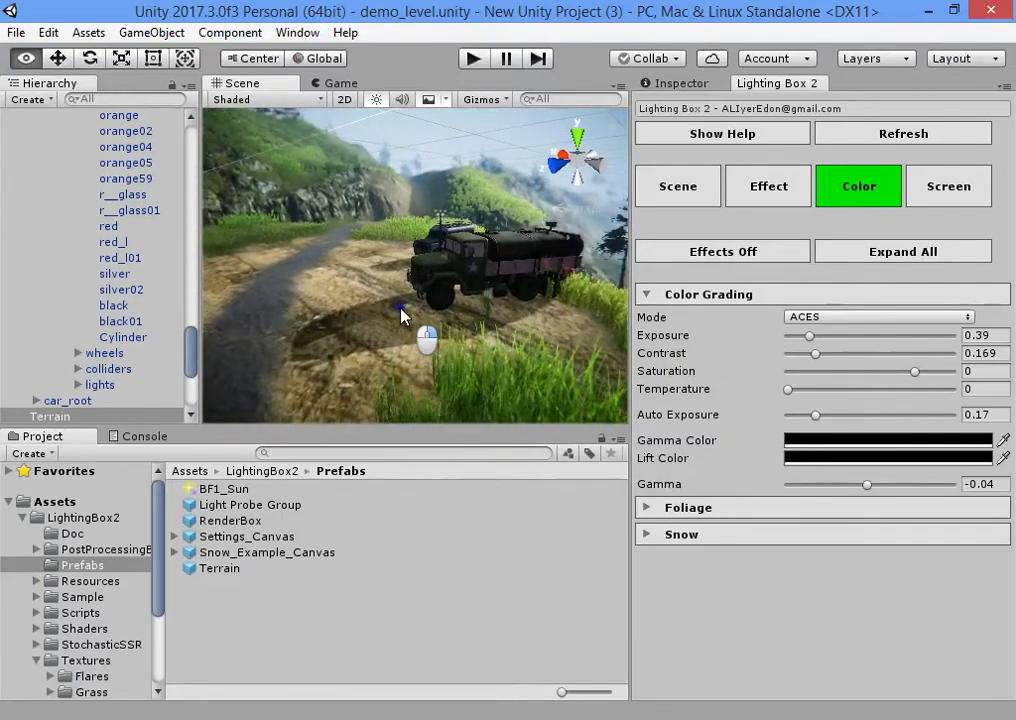
{"action": "scroll", "coordinate": [400, 308], "scroll_direction": "up", "scroll_amount": 1}
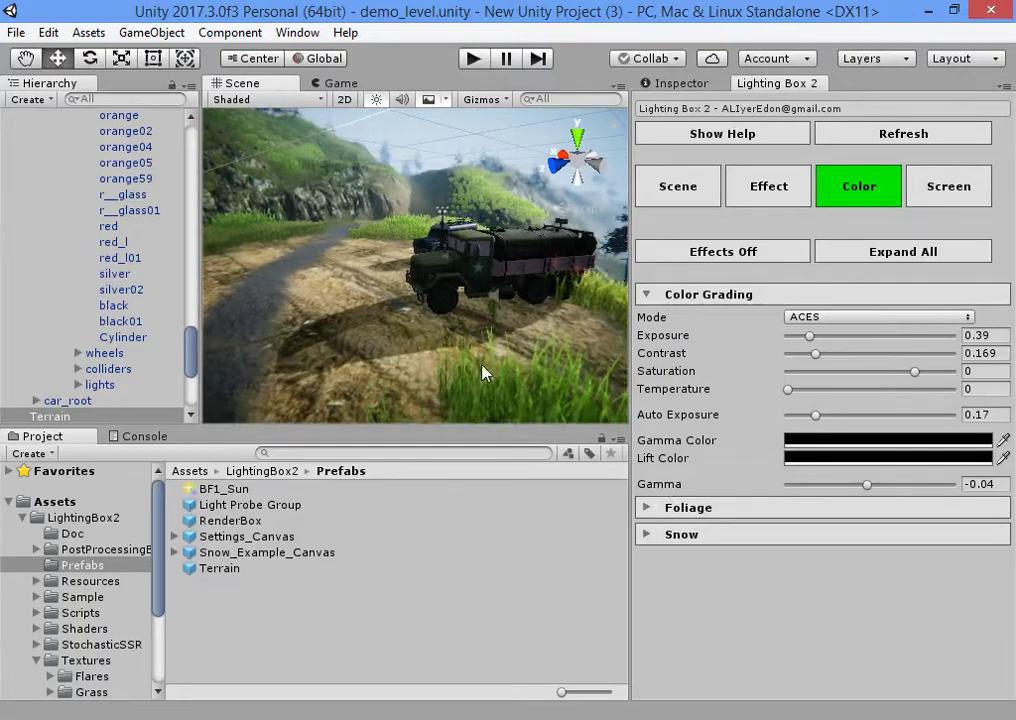
- Examine the military truck and the surrounding ground up close and from farther back
{"action": "scroll", "coordinate": [462, 365], "scroll_direction": "down", "scroll_amount": 1}
{"action": "scroll", "coordinate": [462, 365], "scroll_direction": "up", "scroll_amount": 2}
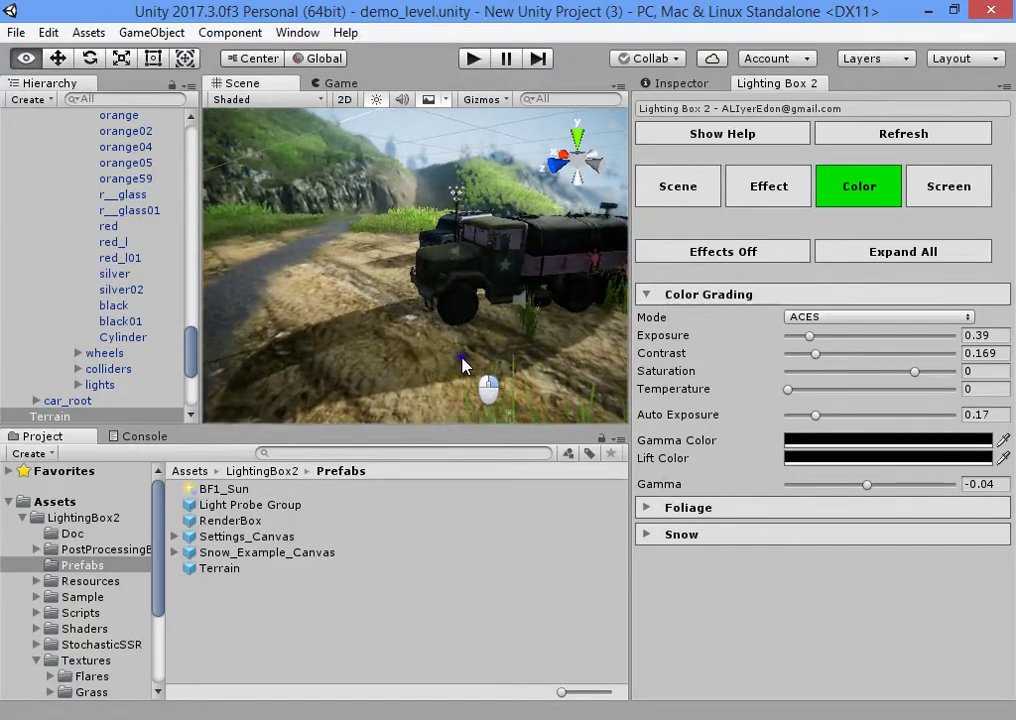
{"action": "scroll", "coordinate": [462, 365], "scroll_direction": "down", "scroll_amount": 2}
{"action": "scroll", "coordinate": [462, 365], "scroll_direction": "up", "scroll_amount": 2}
{"action": "right_click", "coordinate": [462, 365]}
{"action": "key", "text": "w"}
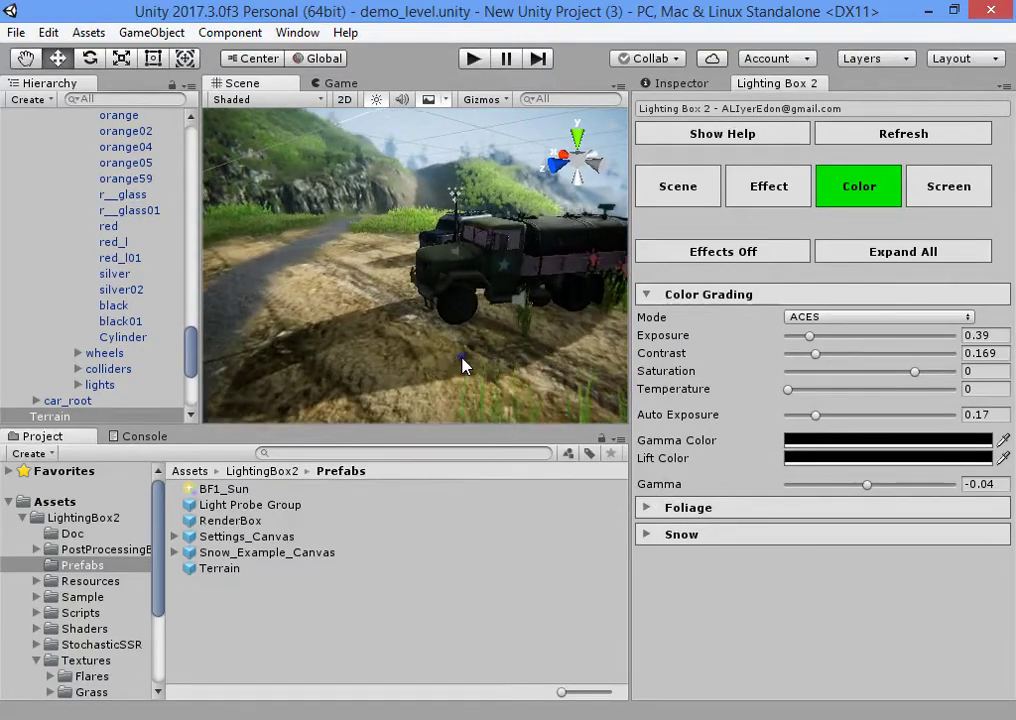
{"action": "right_click", "coordinate": [462, 365]}
{"action": "key", "text": "s"}
{"action": "right_click_drag", "start_coordinate": [462, 365], "coordinate": [430, 360]}
- Set the Color Grading Lift Color to dark blue 193E85 and check the road between the trucks
{"action": "left_click", "coordinate": [800, 458]}
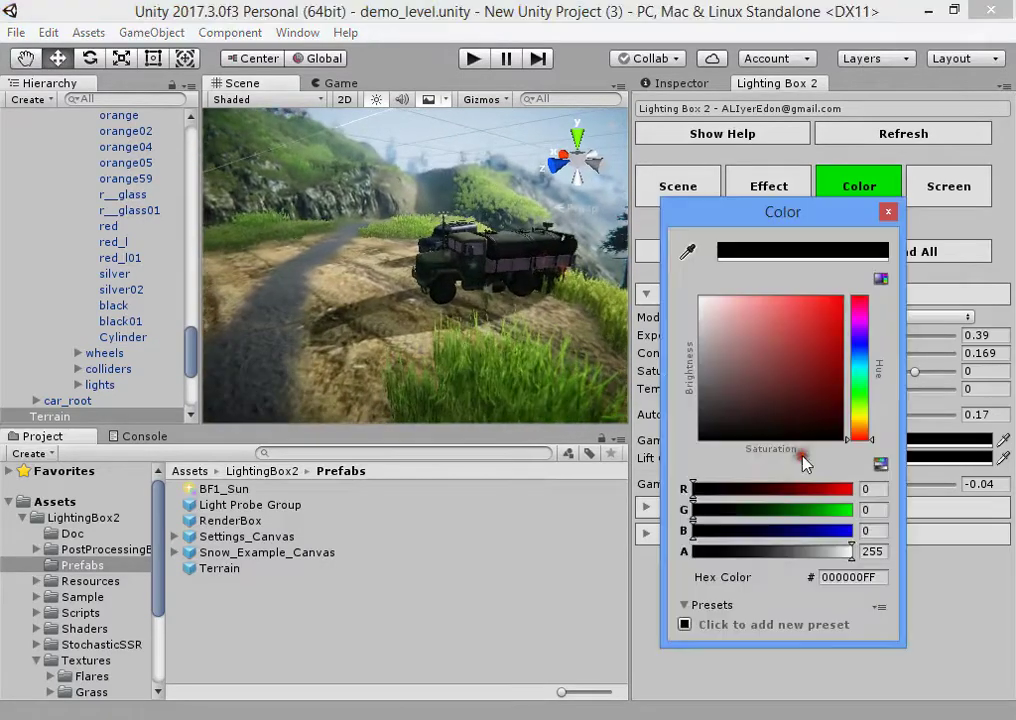
{"action": "left_click", "coordinate": [830, 338]}
{"action": "left_click", "coordinate": [860, 353]}
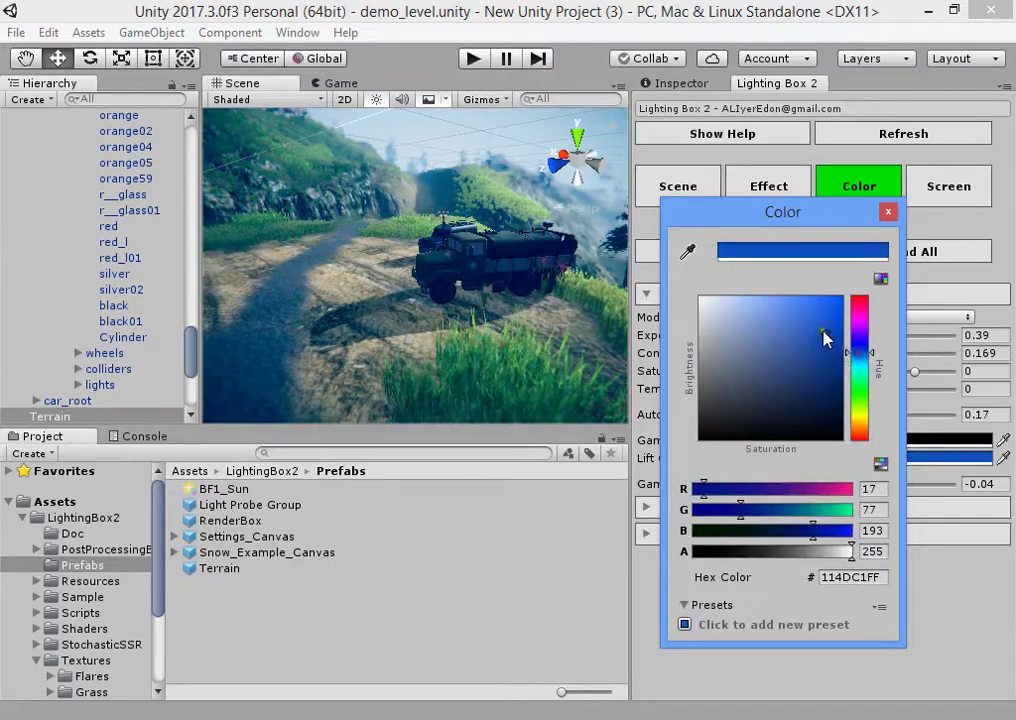
{"action": "mouse_move", "coordinate": [823, 338]}
{"action": "left_mouse_down"}
{"action": "mouse_move", "coordinate": [782, 414]}
{"action": "mouse_move", "coordinate": [813, 373]}
{"action": "mouse_move", "coordinate": [762, 426]}
{"action": "mouse_move", "coordinate": [833, 375]}
{"action": "mouse_move", "coordinate": [815, 373]}
{"action": "left_mouse_up"}
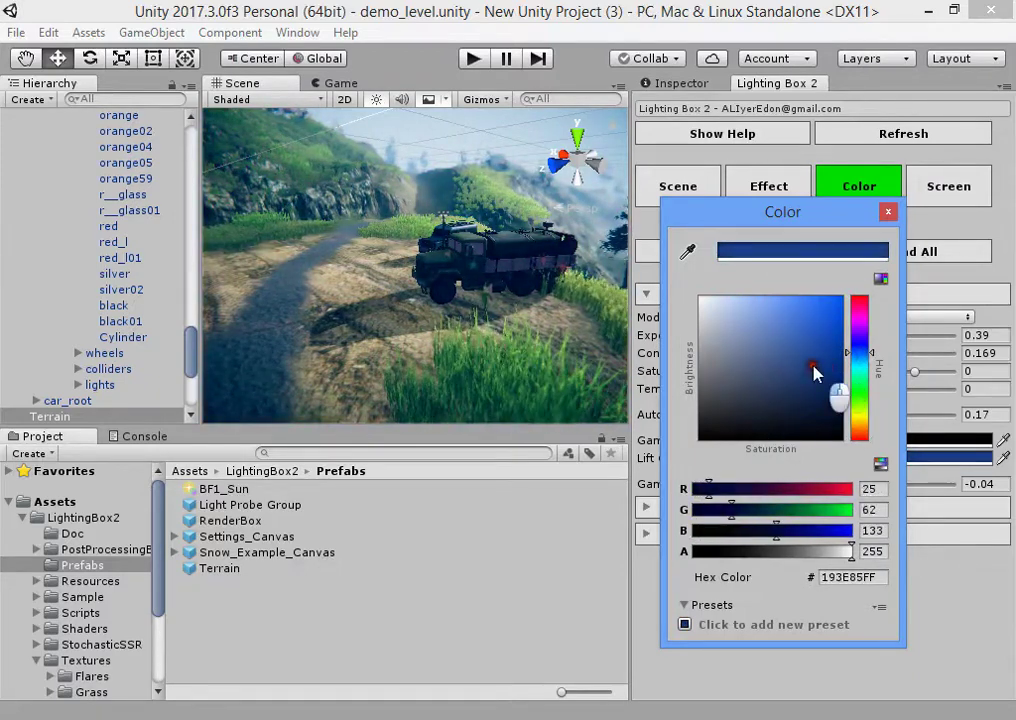
{"action": "left_click", "coordinate": [472, 354]}
{"action": "right_click_drag", "start_coordinate": [472, 354], "coordinate": [648, 358]}
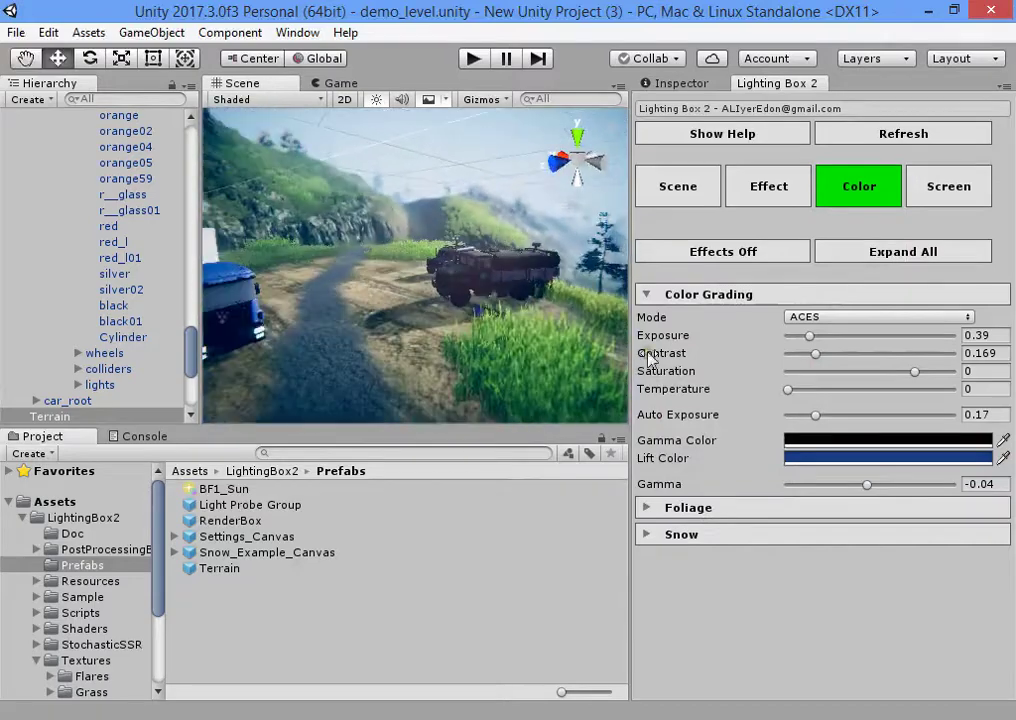
- Set the Color Grading Gamma Color to a dark, muted purple
{"action": "left_click", "coordinate": [888, 441]}
{"action": "left_click", "coordinate": [812, 326]}
{"action": "left_click", "coordinate": [860, 325]}
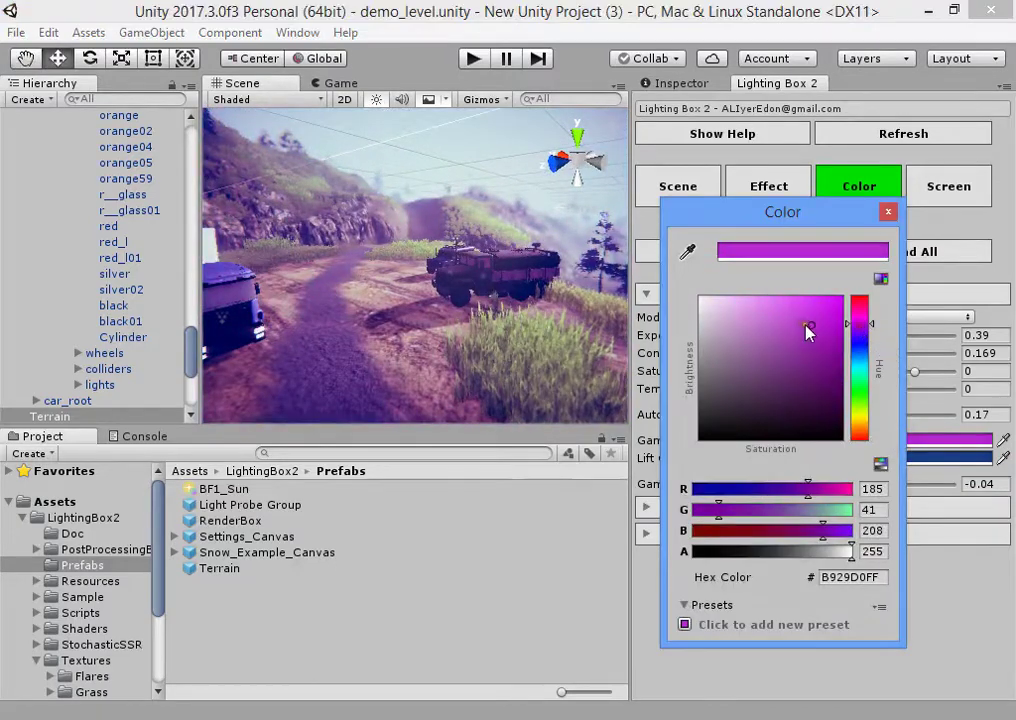
{"action": "mouse_move", "coordinate": [808, 332]}
{"action": "left_mouse_down"}
{"action": "mouse_move", "coordinate": [776, 419]}
{"action": "mouse_move", "coordinate": [787, 392]}
{"action": "left_mouse_up"}
{"action": "left_click", "coordinate": [888, 211]}
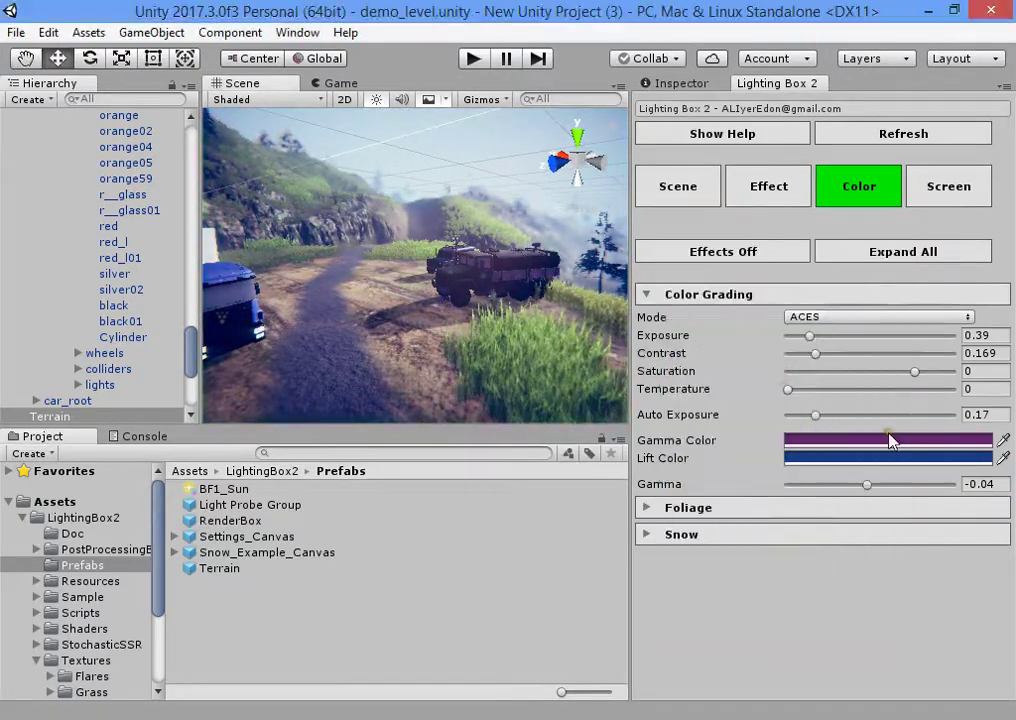
- Shift the Lift Color to a deeper indigo blue and check it around the military truck
{"action": "left_click", "coordinate": [888, 457]}
{"action": "mouse_move", "coordinate": [865, 340]}
{"action": "left_mouse_down"}
{"action": "mouse_move", "coordinate": [862, 392]}
{"action": "mouse_move", "coordinate": [857, 358]}
{"action": "left_mouse_up"}
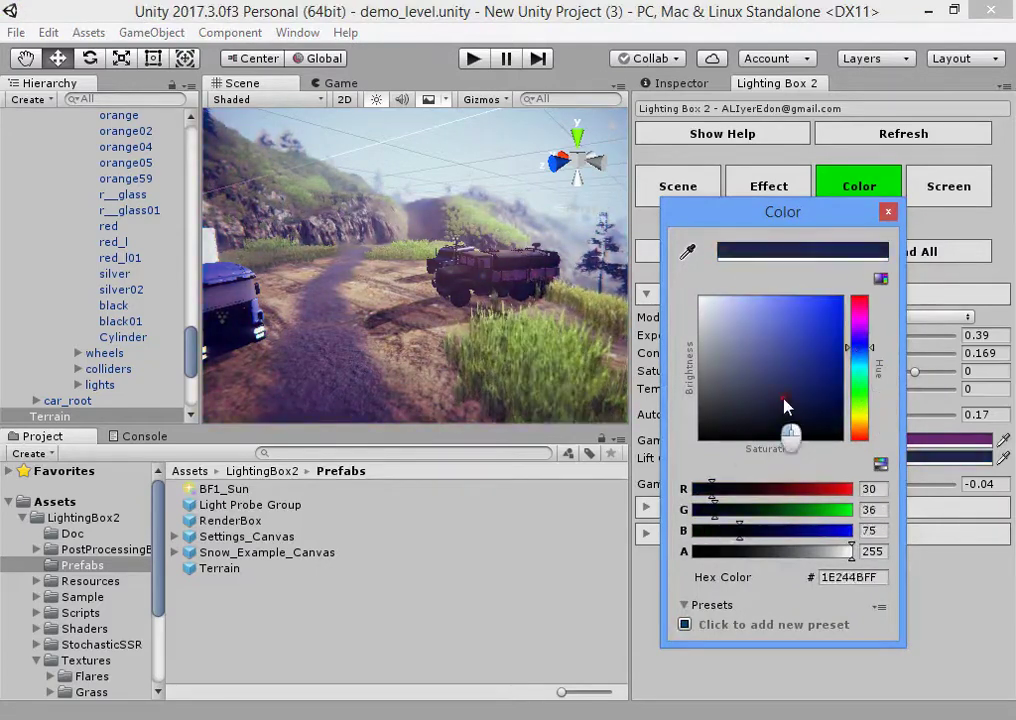
{"action": "left_click_drag", "start_coordinate": [477, 322], "coordinate": [129, 311], "text": "alt"}
{"action": "right_click_drag", "start_coordinate": [130, 318], "coordinate": [488, 322]}
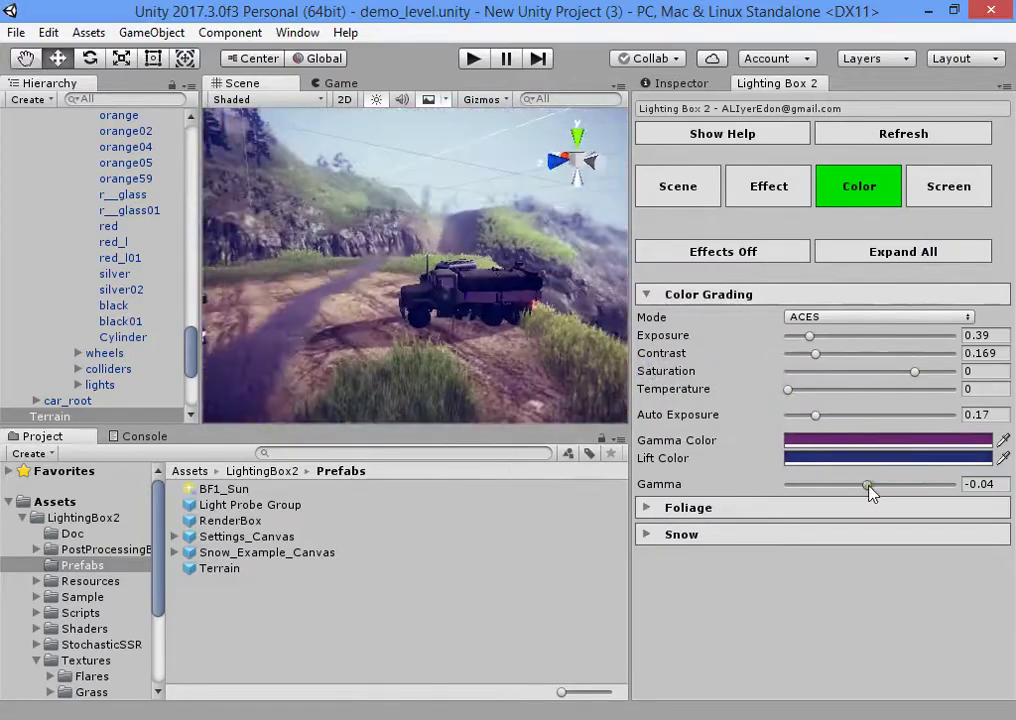
- Set the Color Grading Gamma to -0.14 and Contrast to 0.404, and check the scene from behind the truck
{"action": "left_click_drag", "start_coordinate": [869, 486], "coordinate": [848, 484]}
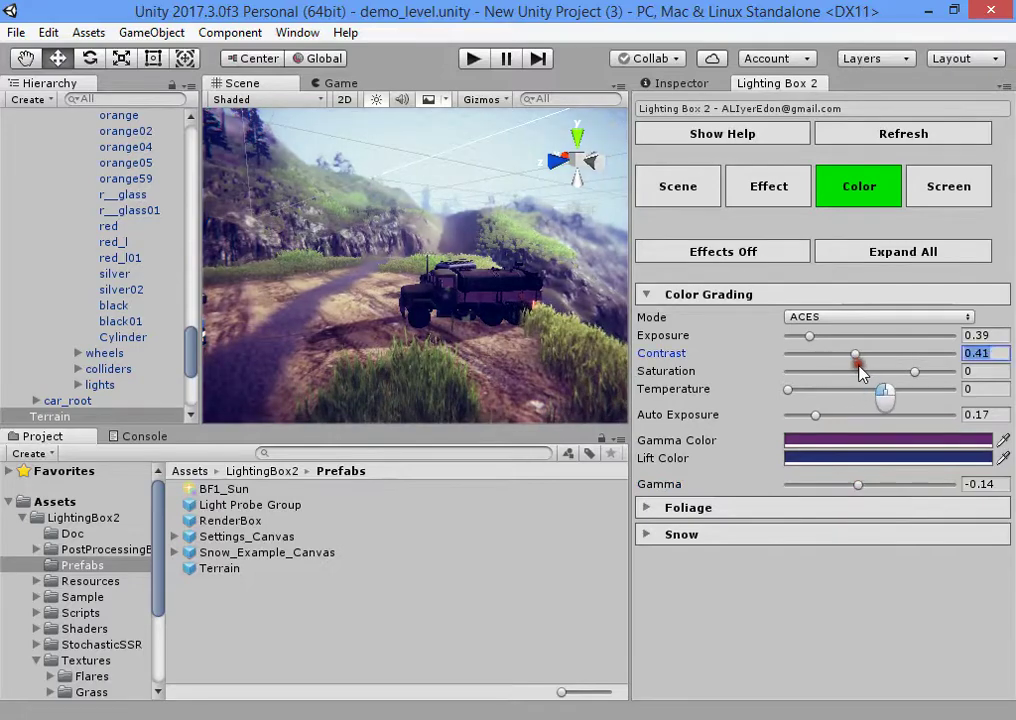
{"action": "left_click_drag", "start_coordinate": [860, 372], "coordinate": [853, 356]}
{"action": "right_click_drag", "start_coordinate": [478, 329], "coordinate": [527, 308]}
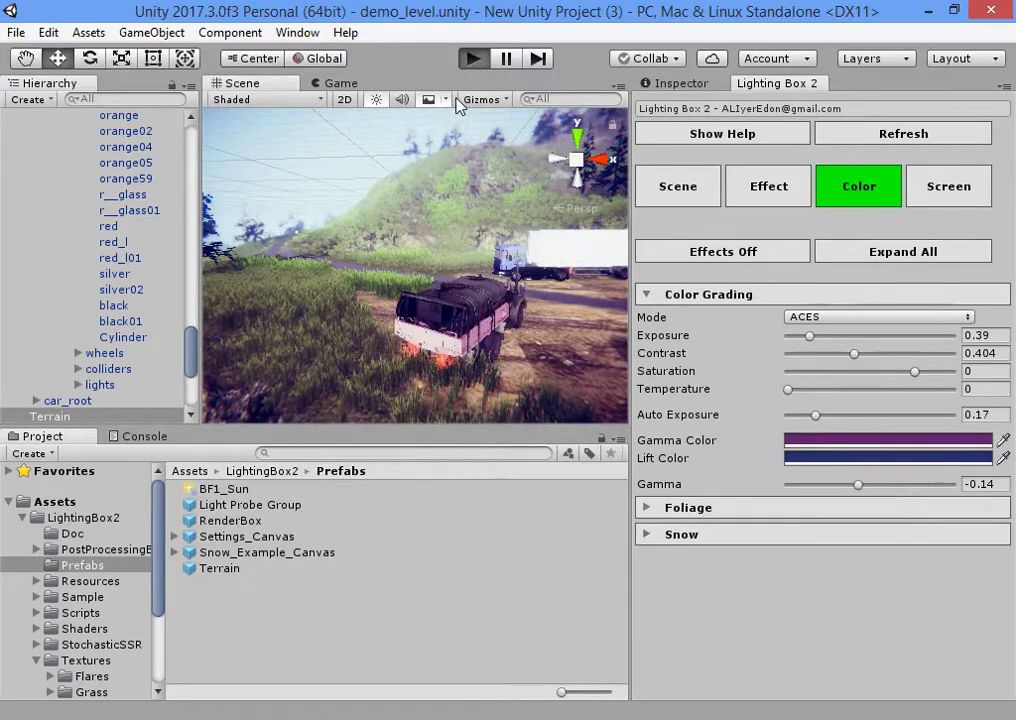
- Check the grading in a maximized Game view while driving the truck up the shaded road, and restore the layout
{"action": "left_click", "coordinate": [338, 83]}
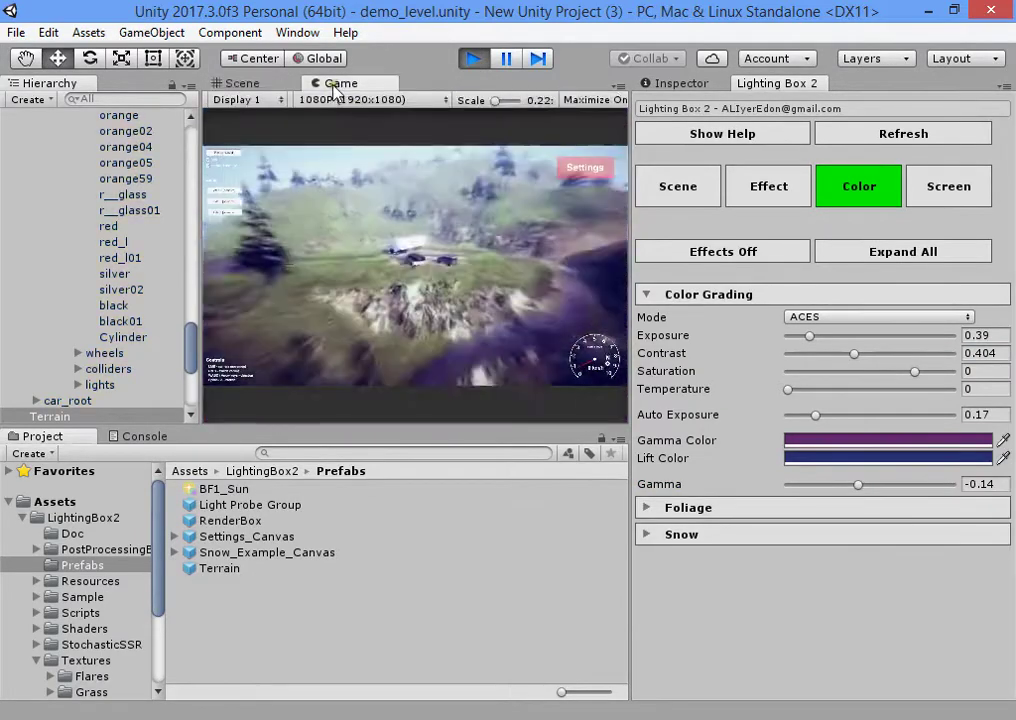
{"action": "right_click", "coordinate": [340, 82]}
{"action": "left_click", "coordinate": [395, 145]}
{"action": "left_click_drag", "start_coordinate": [539, 210], "coordinate": [522, 297]}
{"action": "key", "text": "w"}
{"action": "right_click", "coordinate": [494, 86]}
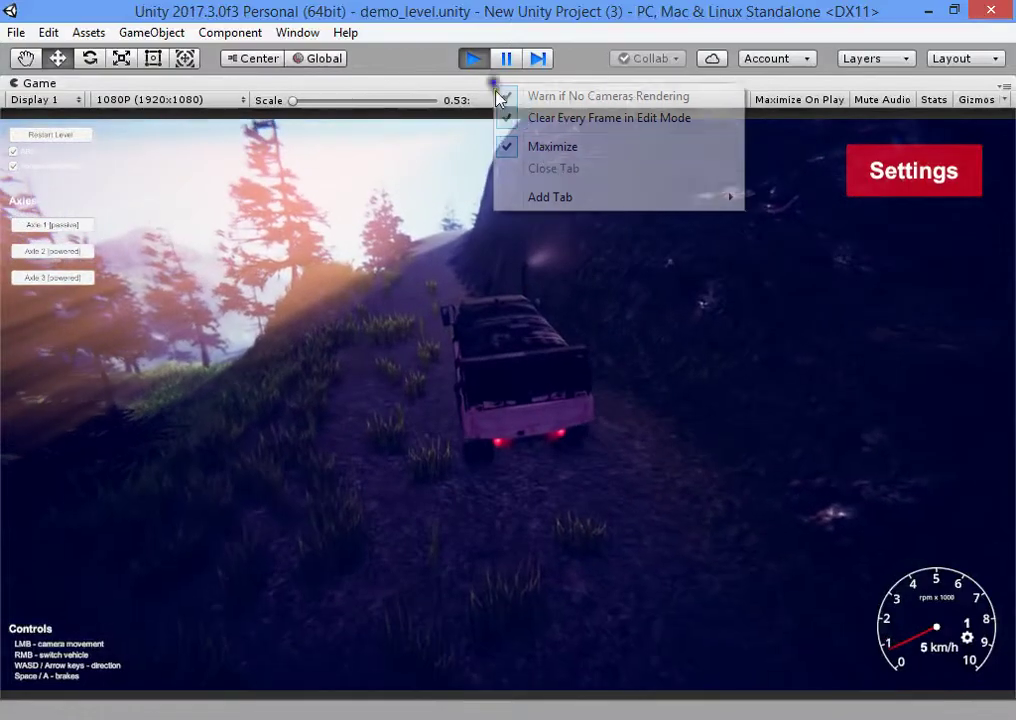
{"action": "left_click", "coordinate": [550, 147]}
- Set the Sun Shaft Color to white in the Lighting Box 2 effects
{"action": "left_click", "coordinate": [760, 186]}
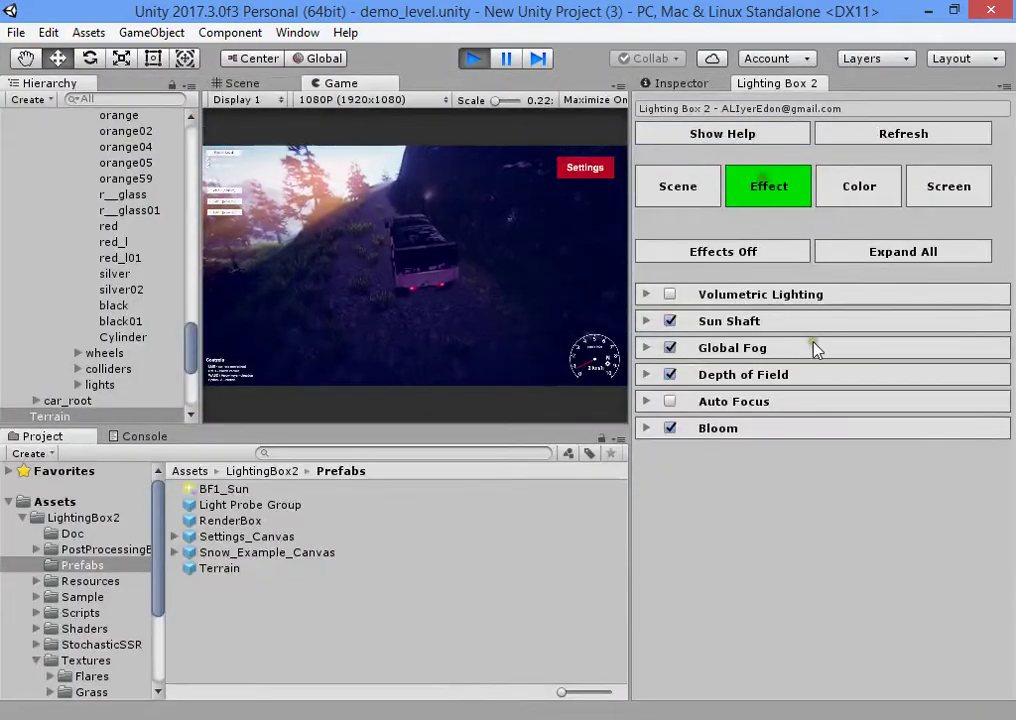
{"action": "left_click", "coordinate": [729, 321]}
{"action": "left_click", "coordinate": [850, 397]}
{"action": "left_click_drag", "start_coordinate": [744, 311], "coordinate": [703, 298]}
{"action": "left_click", "coordinate": [408, 215]}
- Check the white sun shafts from several camera angles in a maximized Game view, and restore the layout
{"action": "right_click", "coordinate": [346, 87]}
{"action": "left_click", "coordinate": [385, 155]}
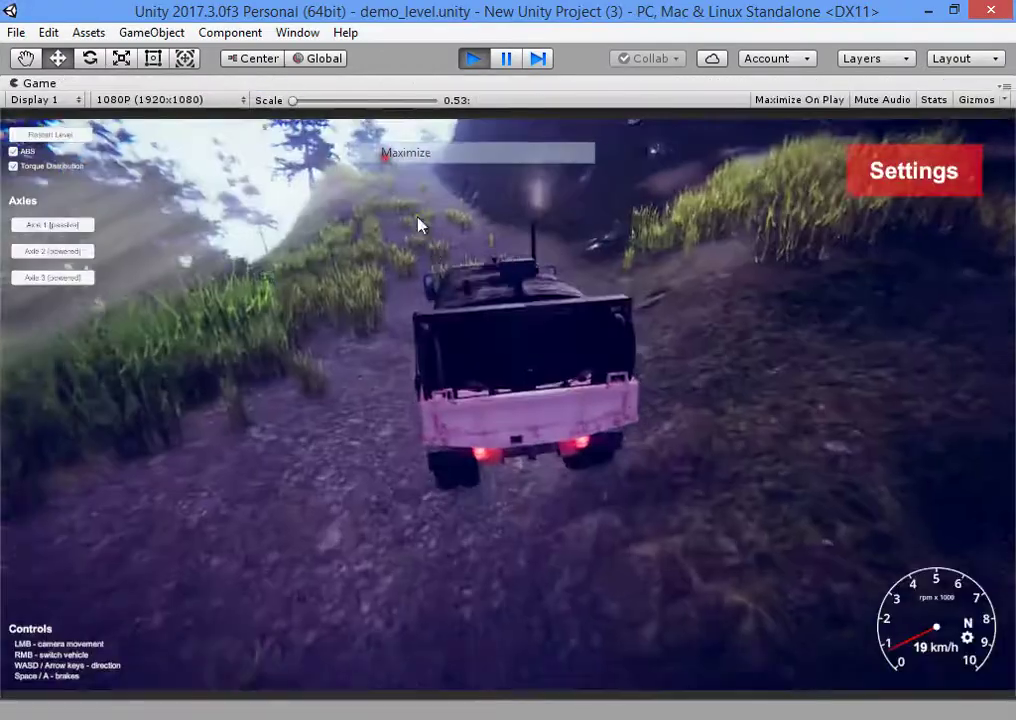
{"action": "left_click_drag", "start_coordinate": [418, 218], "coordinate": [283, 277]}
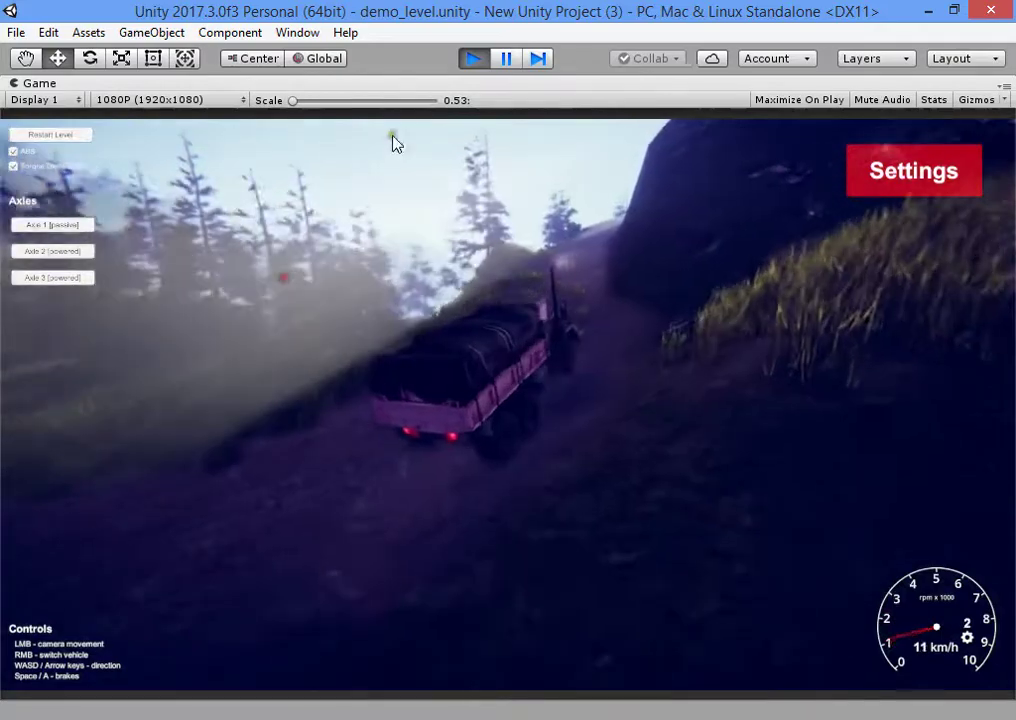
{"action": "left_click_drag", "start_coordinate": [519, 104], "coordinate": [483, 160]}
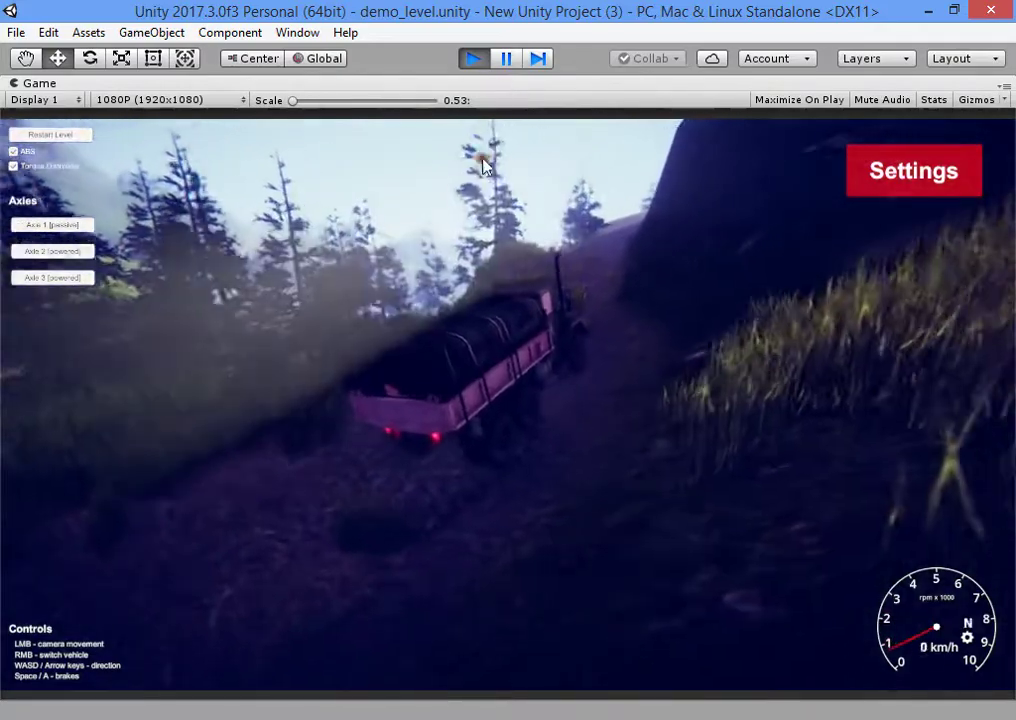
{"action": "right_click", "coordinate": [528, 88]}
{"action": "left_click", "coordinate": [560, 152]}
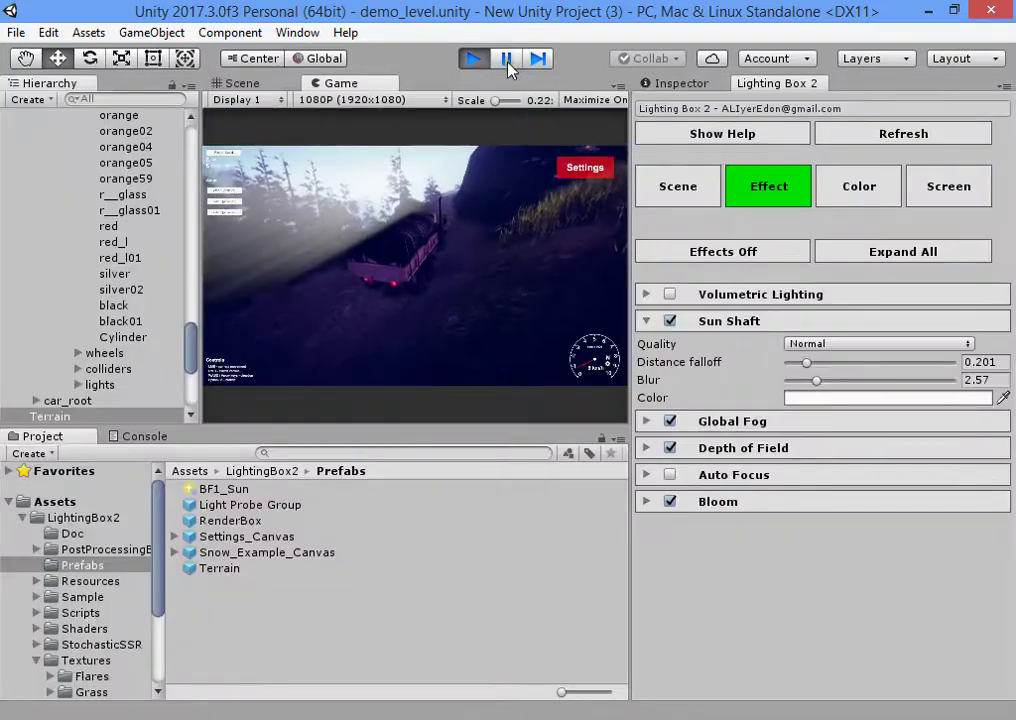
- Pause the game and set the Sun Shaft Distance falloff to 0.196 and Blur to 1.65
{"action": "left_click", "coordinate": [242, 83]}
{"action": "left_click", "coordinate": [334, 82]}
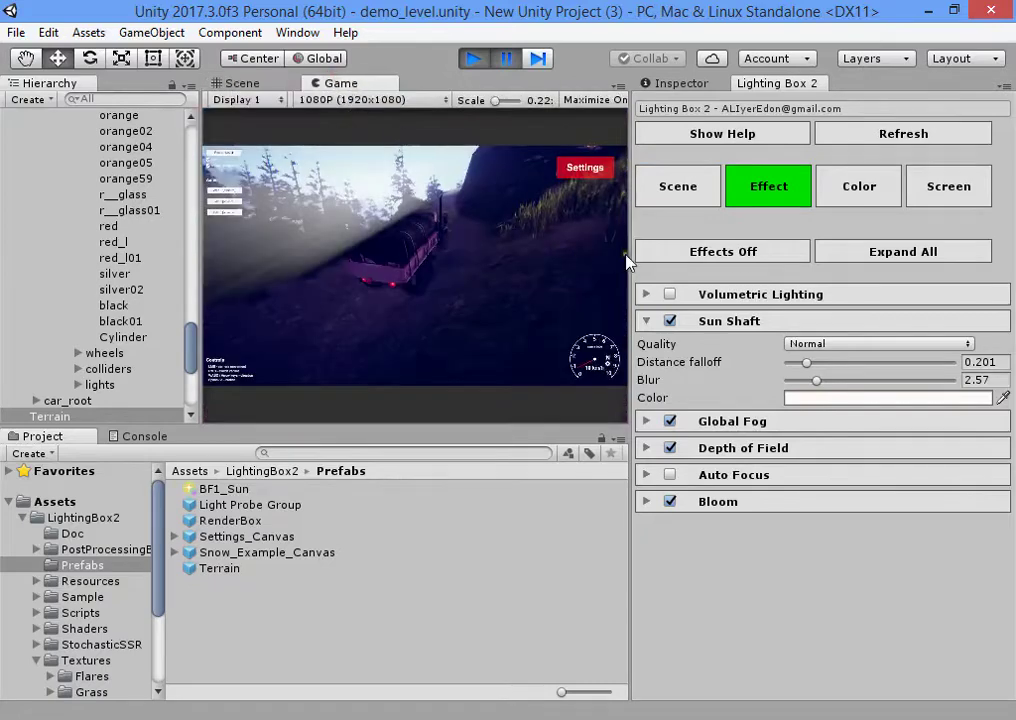
{"action": "mouse_move", "coordinate": [806, 363]}
{"action": "left_mouse_down"}
{"action": "mouse_move", "coordinate": [792, 360]}
{"action": "mouse_move", "coordinate": [808, 363]}
{"action": "mouse_move", "coordinate": [787, 383]}
{"action": "mouse_move", "coordinate": [800, 382]}
{"action": "left_mouse_up"}
{"action": "left_click", "coordinate": [816, 382]}
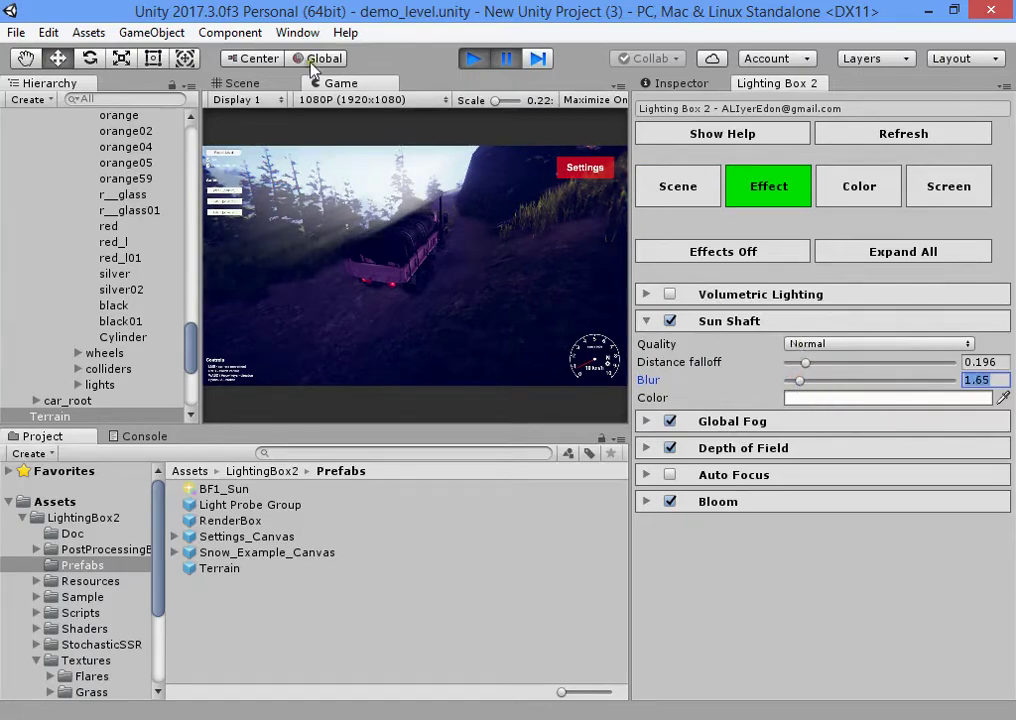
- Drive the truck along the road in a maximized Game view, pause it facing the sun, and restore the layout
{"action": "left_click", "coordinate": [409, 149]}
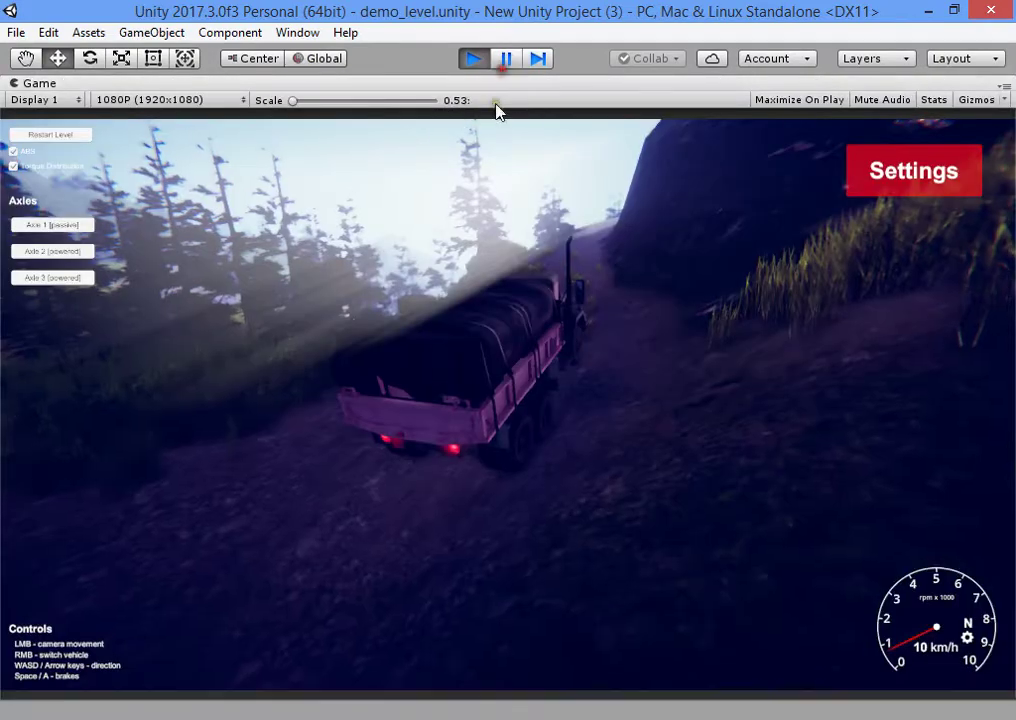
{"action": "left_click_drag", "start_coordinate": [660, 262], "coordinate": [467, 346]}
{"action": "key", "text": "w"}
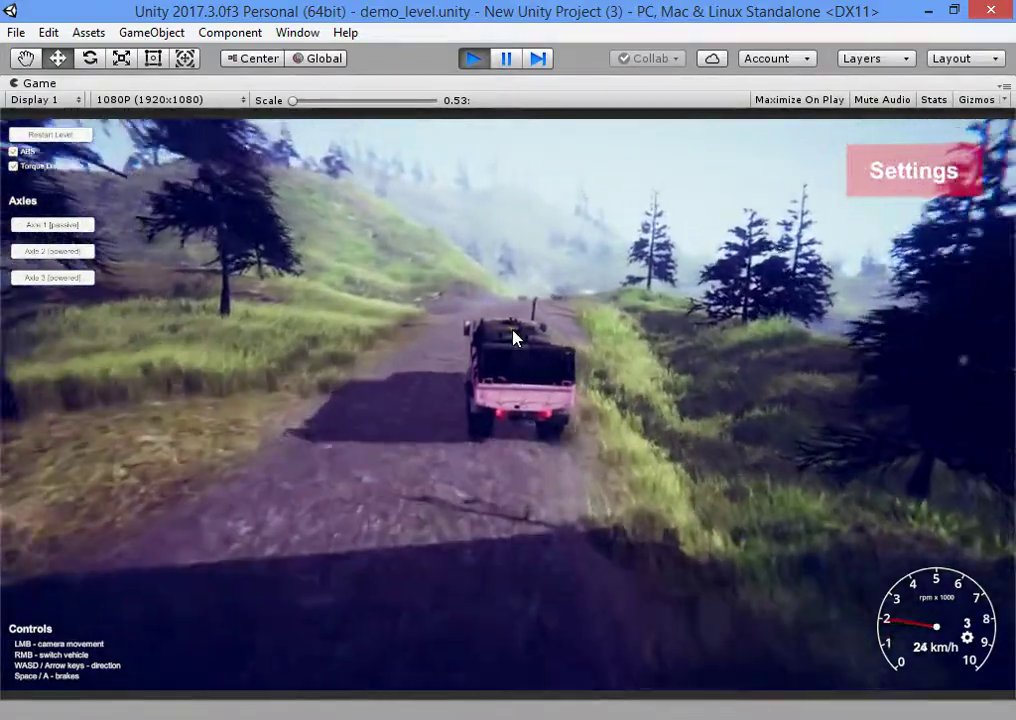
{"action": "left_click_drag", "start_coordinate": [513, 336], "coordinate": [613, 208]}
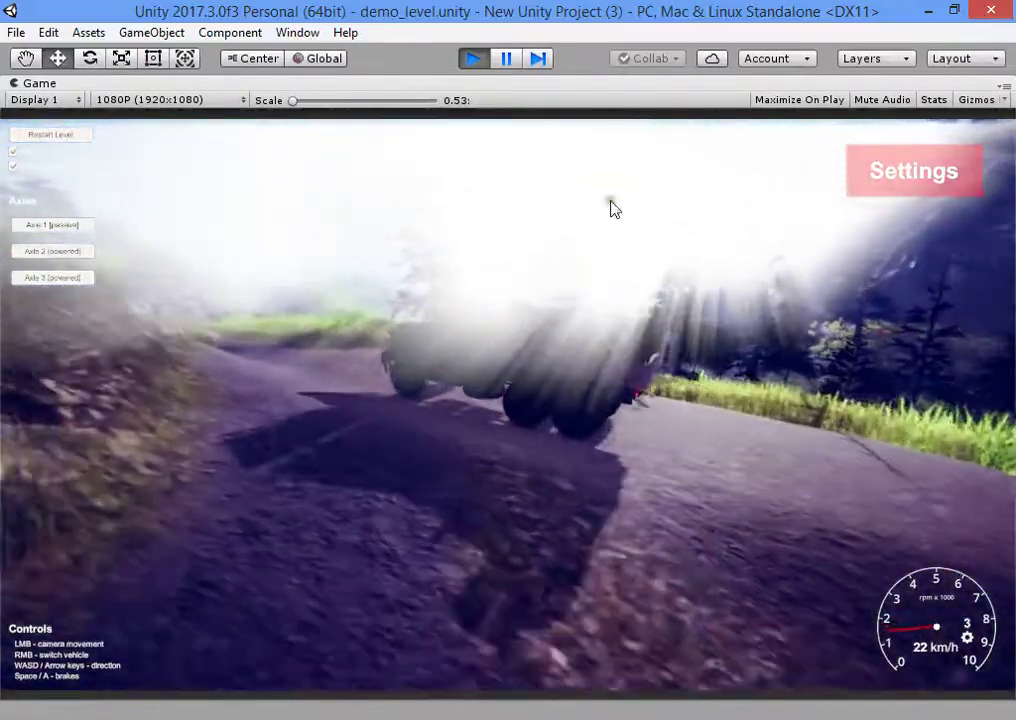
{"action": "left_click", "coordinate": [506, 58]}
{"action": "right_click", "coordinate": [530, 90]}
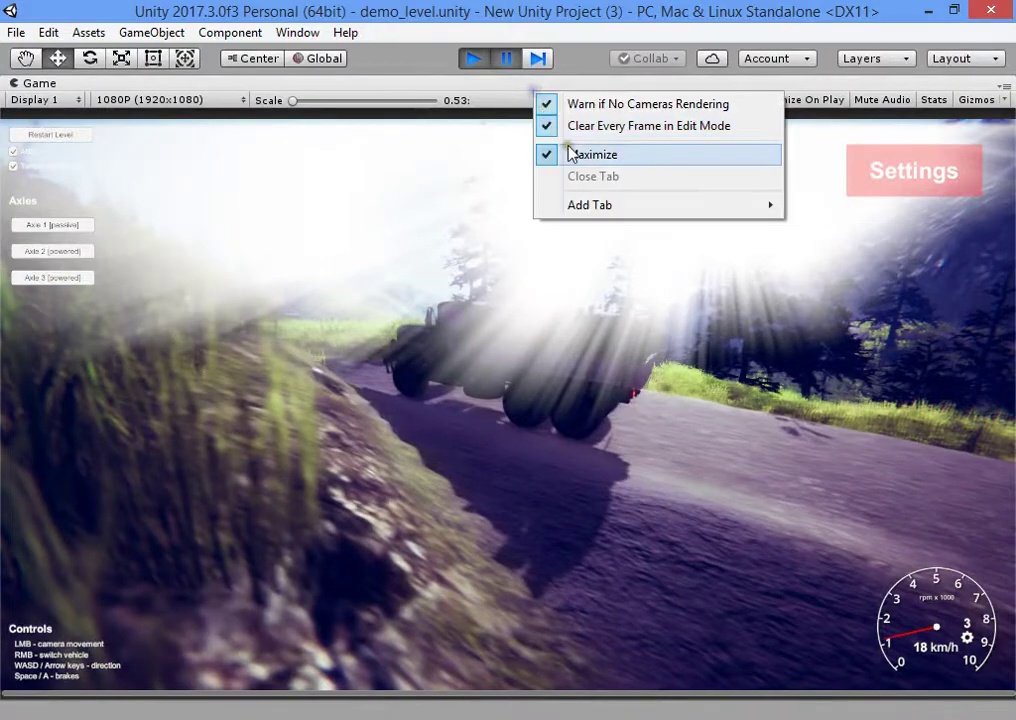
{"action": "left_click", "coordinate": [571, 154]}
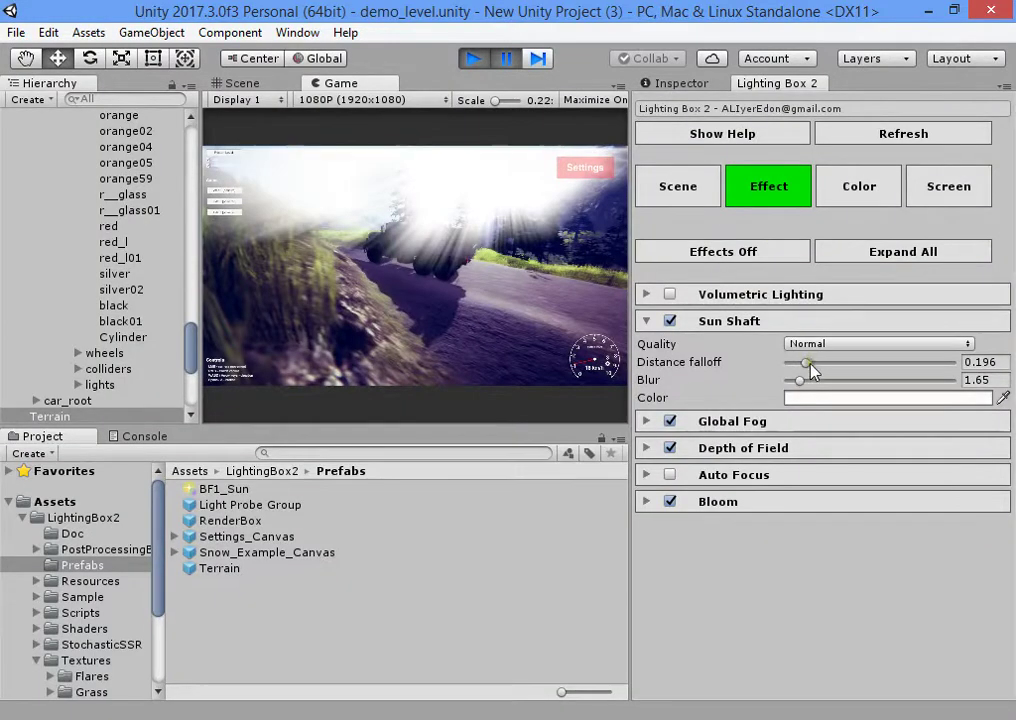
- Set the Sun Shaft Distance falloff to 0.61 and Blur to 3.11, and resume the game
{"action": "left_click_drag", "start_coordinate": [784, 360], "coordinate": [883, 350]}
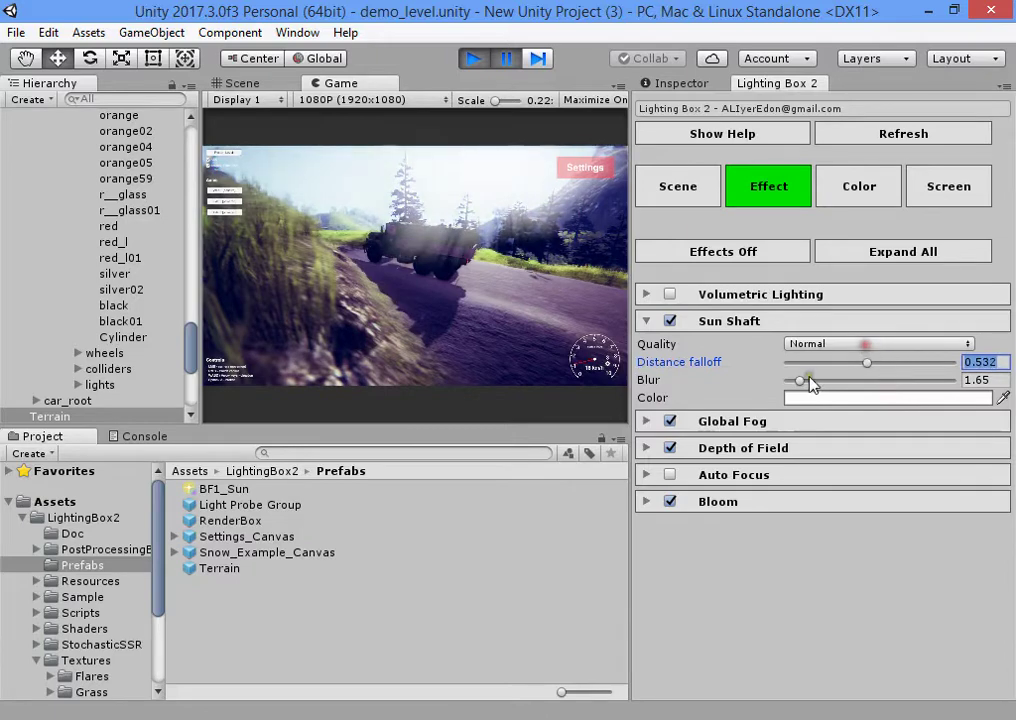
{"action": "left_click_drag", "start_coordinate": [800, 381], "coordinate": [881, 356]}
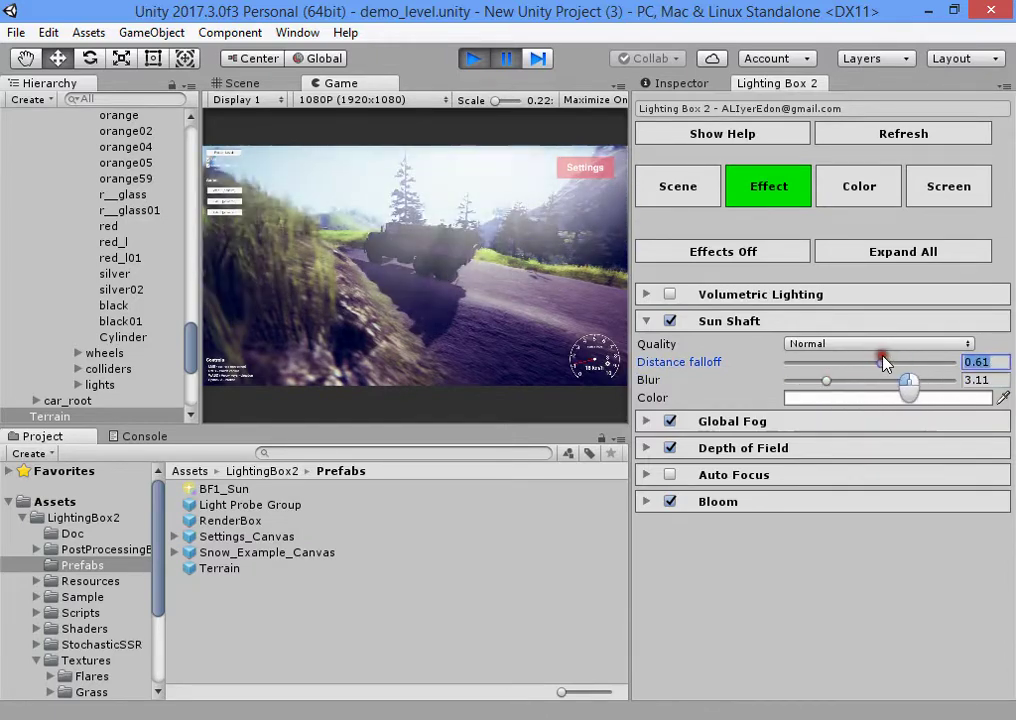
{"action": "left_click", "coordinate": [508, 64]}
- Turn the game camera around the truck and set the Sun Shaft Color to a pale peach
{"action": "left_click_drag", "start_coordinate": [513, 254], "coordinate": [350, 244]}
{"action": "left_click", "coordinate": [880, 397]}
{"action": "left_click", "coordinate": [727, 300]}
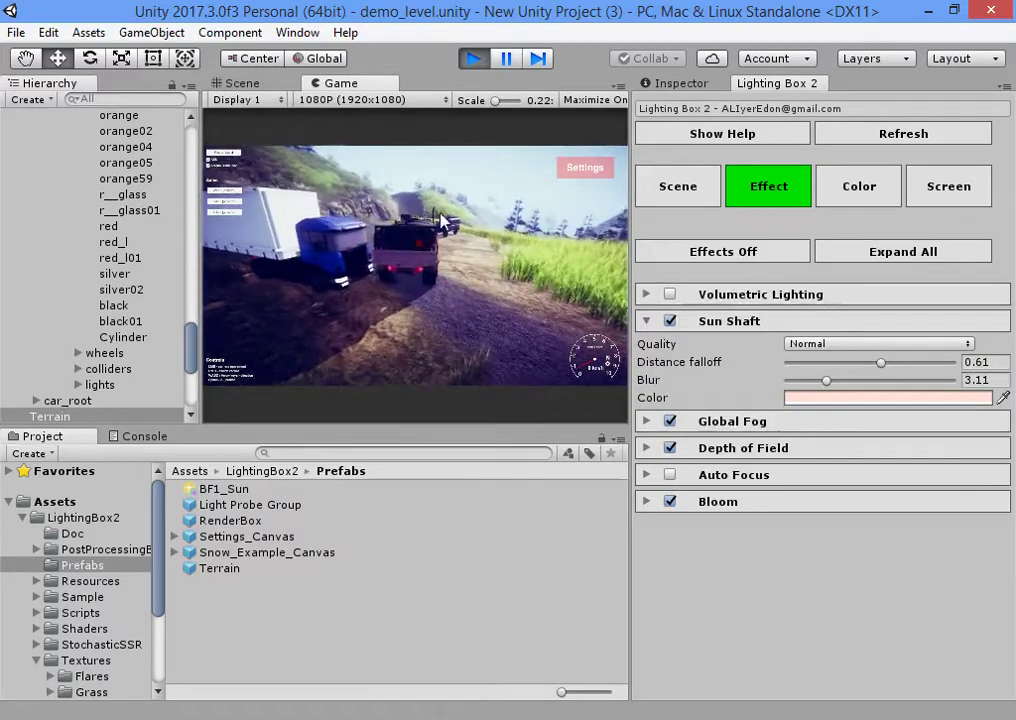
- Set the Color Grading Gamma Color and Lift Color to white, and stop play mode
{"action": "left_click", "coordinate": [855, 190]}
{"action": "left_click", "coordinate": [975, 441]}
{"action": "left_click_drag", "start_coordinate": [728, 322], "coordinate": [600, 268]}
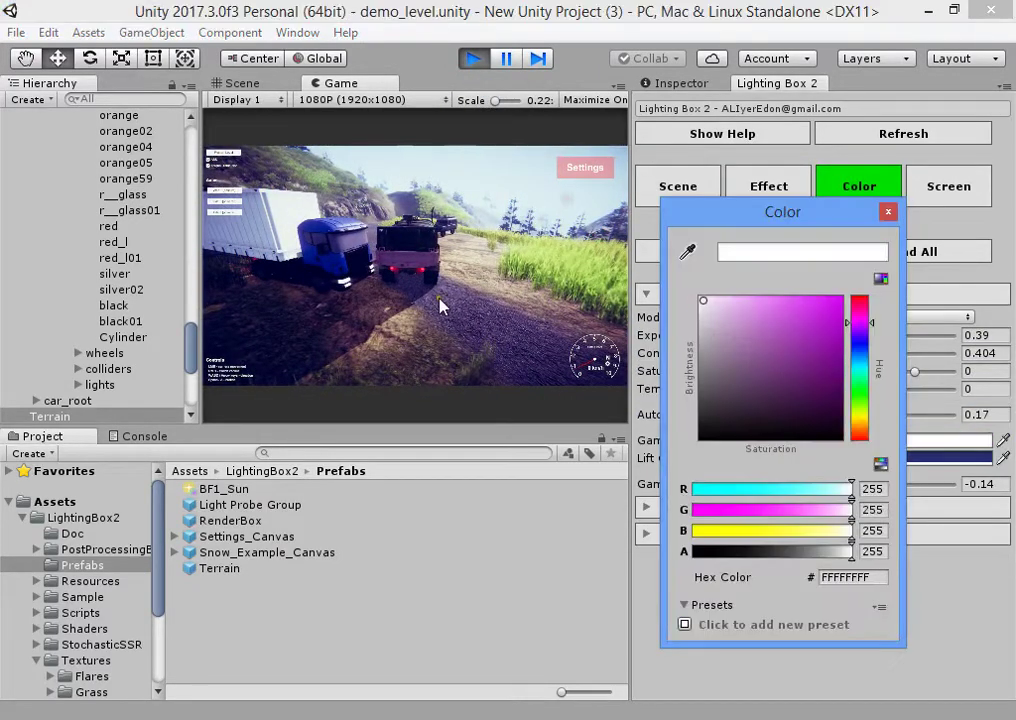
{"action": "left_click", "coordinate": [440, 300]}
{"action": "left_click", "coordinate": [812, 460]}
{"action": "left_click_drag", "start_coordinate": [743, 330], "coordinate": [698, 295]}
{"action": "left_click", "coordinate": [477, 265]}
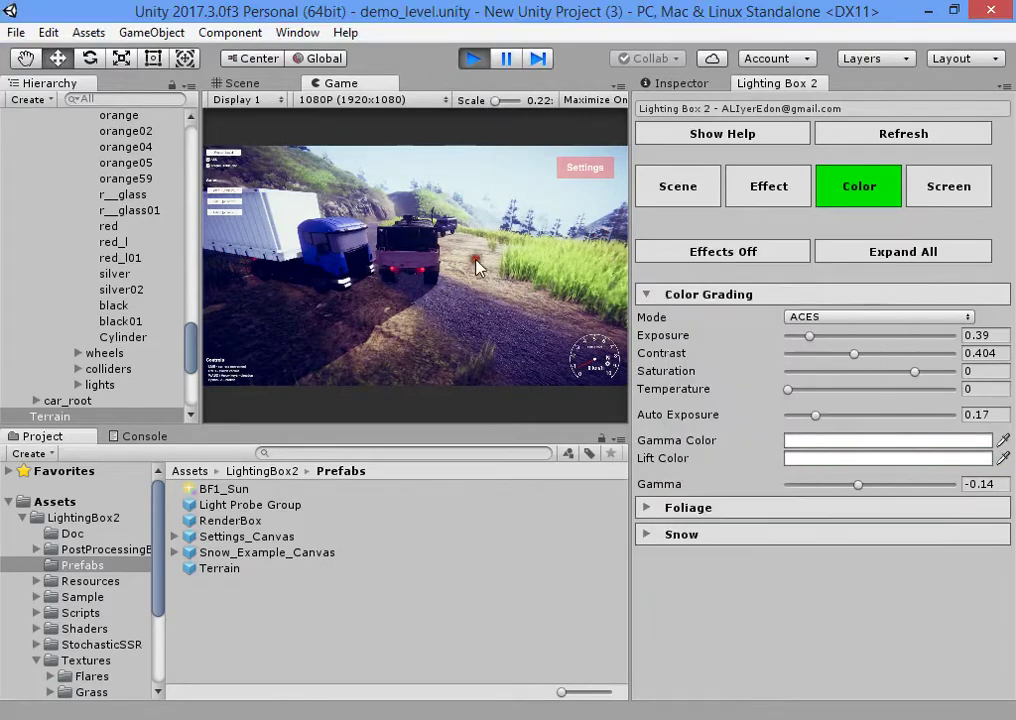
{"action": "left_click", "coordinate": [476, 60]}
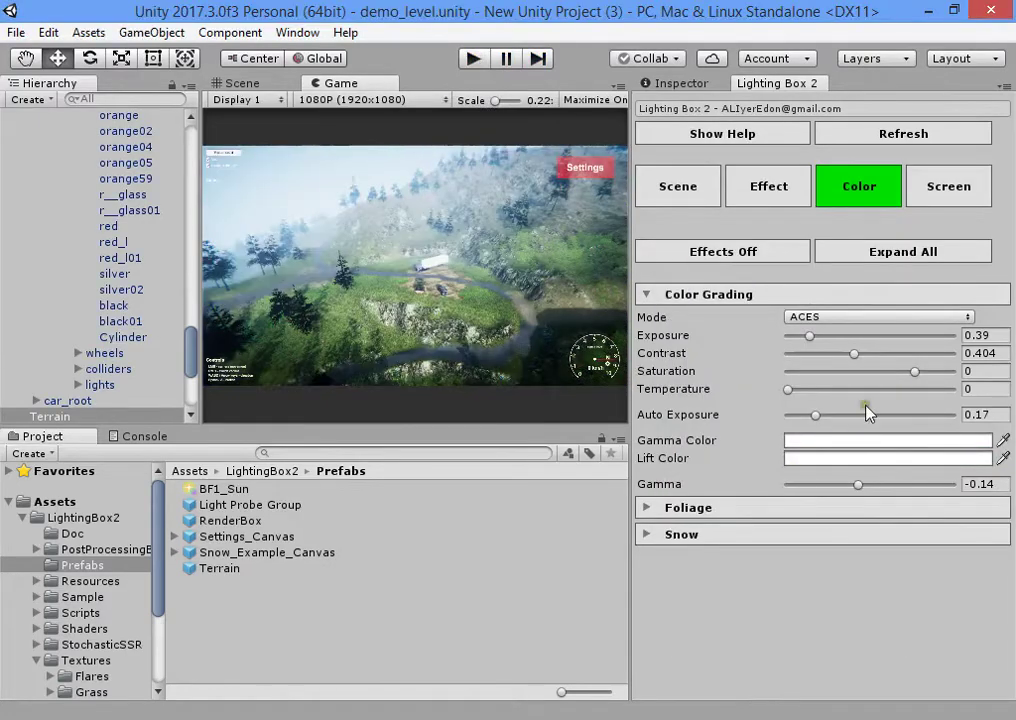
- Inspect the military truck in the Scene view, and run the game again to view it from the front
{"action": "left_click", "coordinate": [283, 82]}
{"action": "right_click_drag", "start_coordinate": [401, 223], "coordinate": [510, 300]}
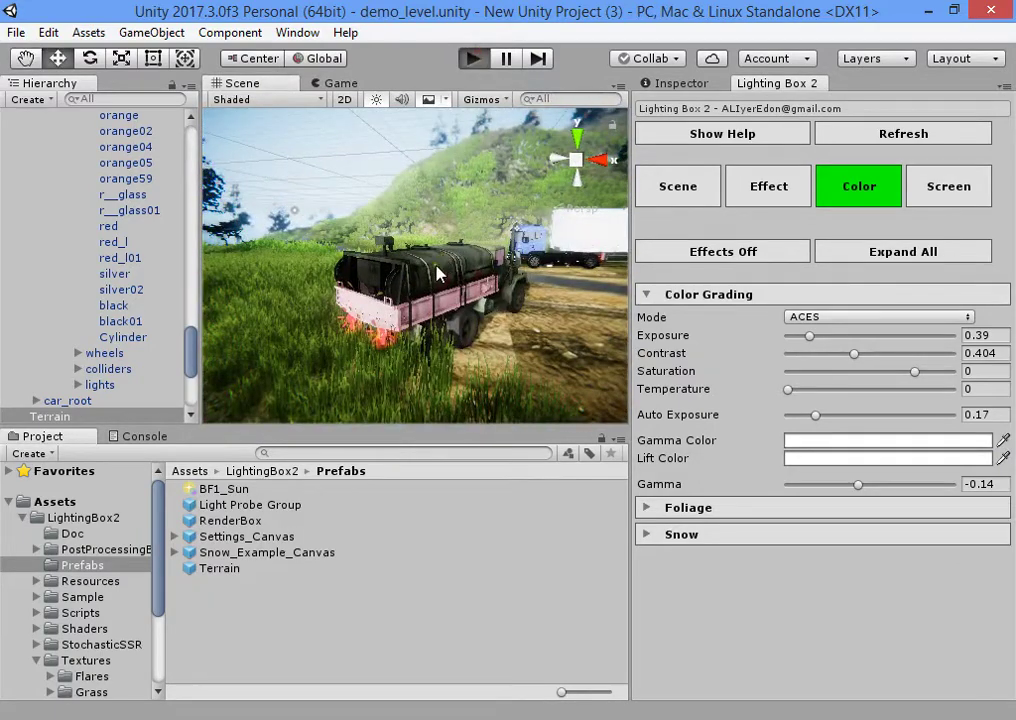
{"action": "key", "text": "ctrl+p"}
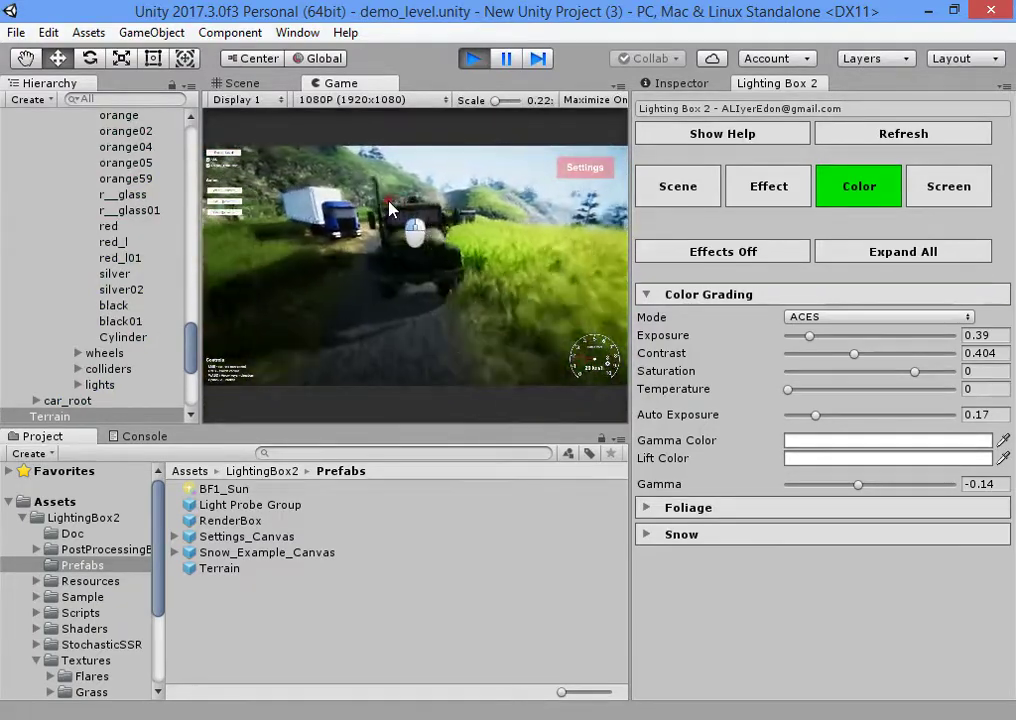
{"action": "left_click_drag", "start_coordinate": [587, 209], "coordinate": [540, 212]}
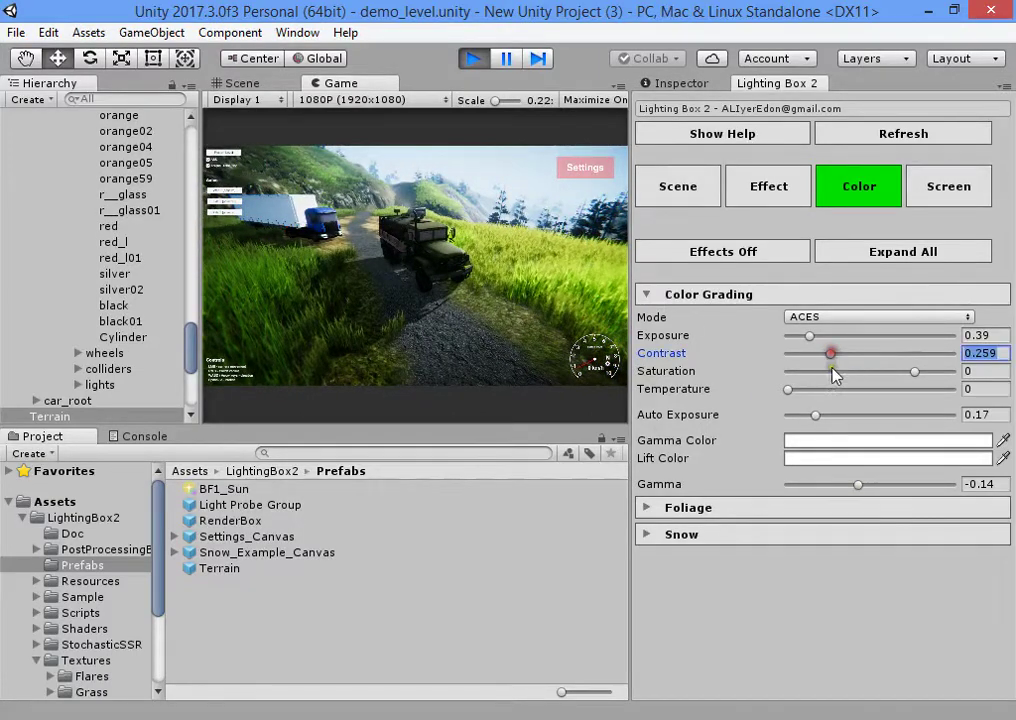
- Stop play mode and set the Global Fog color to light blue B0D8FF, checking it around the military truck in the Scene view
{"action": "left_click", "coordinate": [472, 60]}
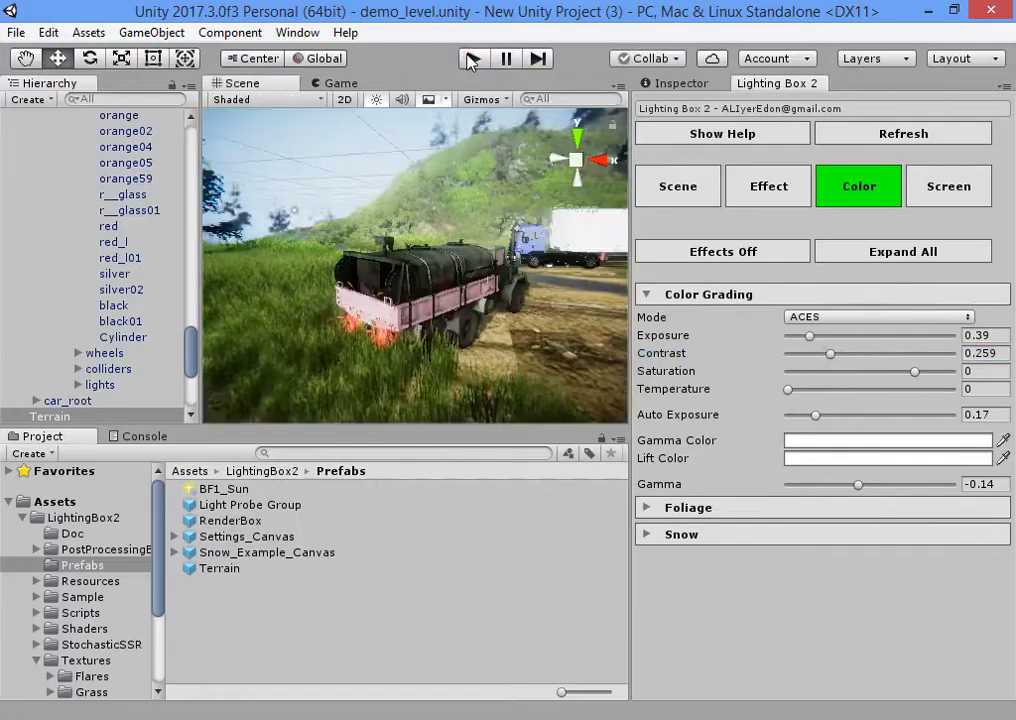
{"action": "right_click_drag", "start_coordinate": [525, 247], "coordinate": [470, 280]}
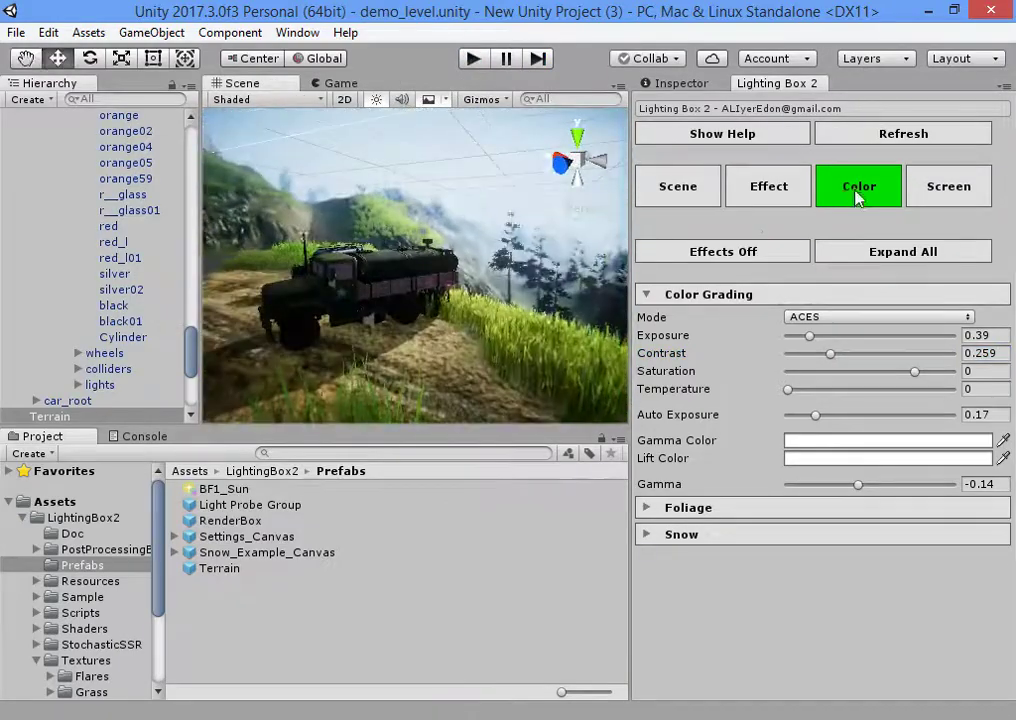
{"action": "left_click", "coordinate": [776, 195]}
{"action": "left_click", "coordinate": [718, 424]}
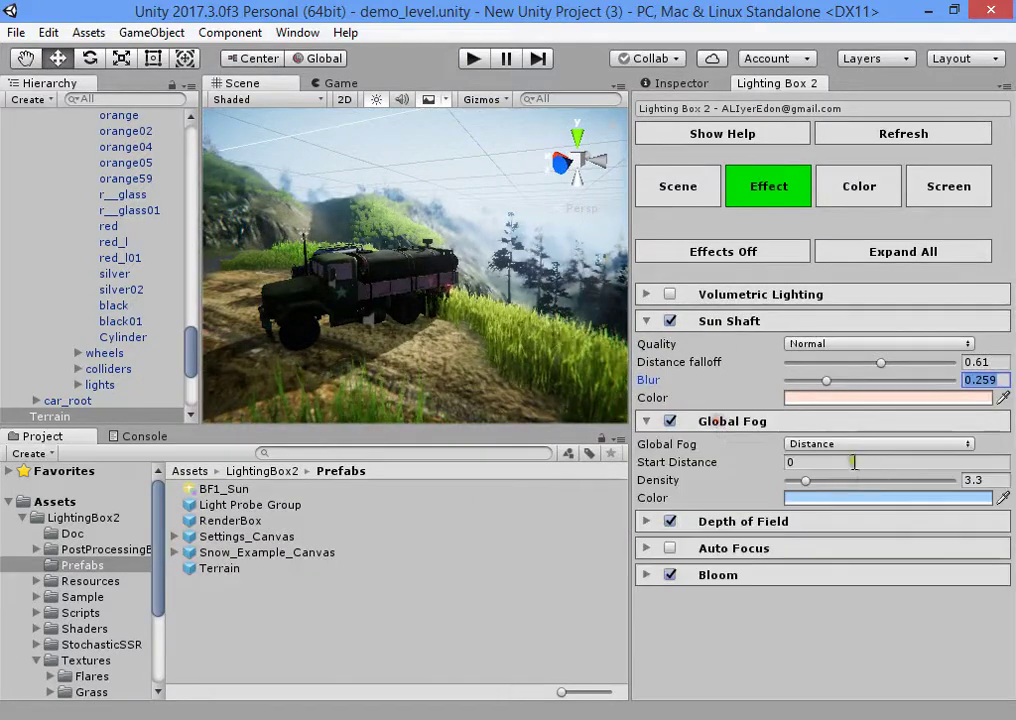
{"action": "left_click", "coordinate": [830, 497]}
{"action": "mouse_move", "coordinate": [748, 305]}
{"action": "left_mouse_down"}
{"action": "mouse_move", "coordinate": [733, 297]}
{"action": "mouse_move", "coordinate": [746, 298]}
{"action": "left_mouse_up"}
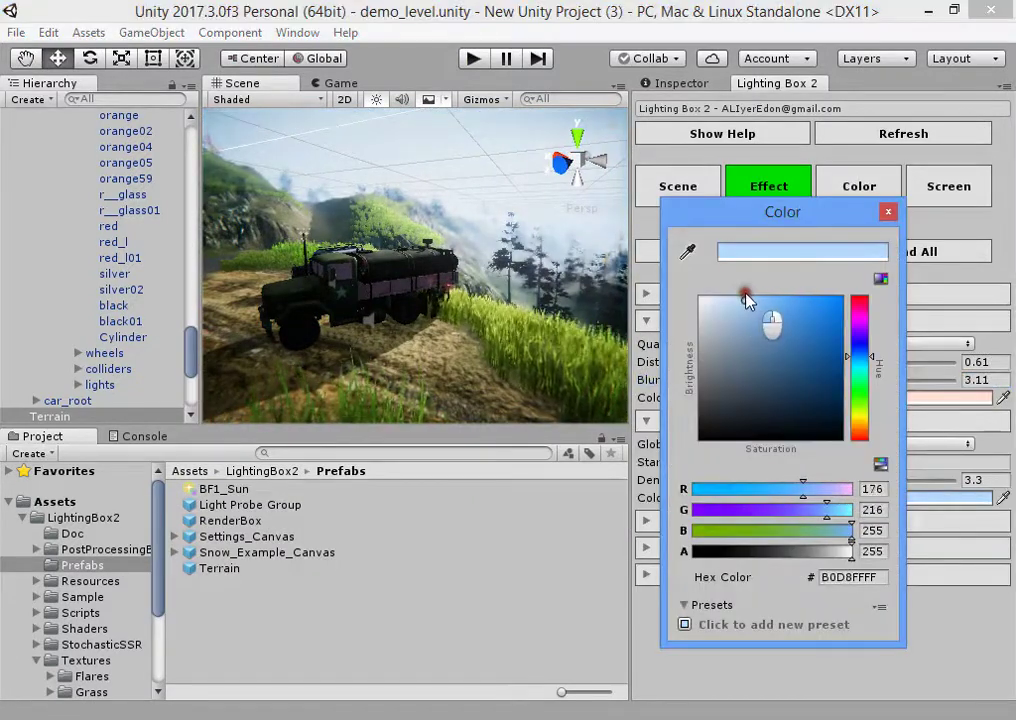
{"action": "left_click_drag", "start_coordinate": [570, 300], "coordinate": [367, 335], "text": "alt"}
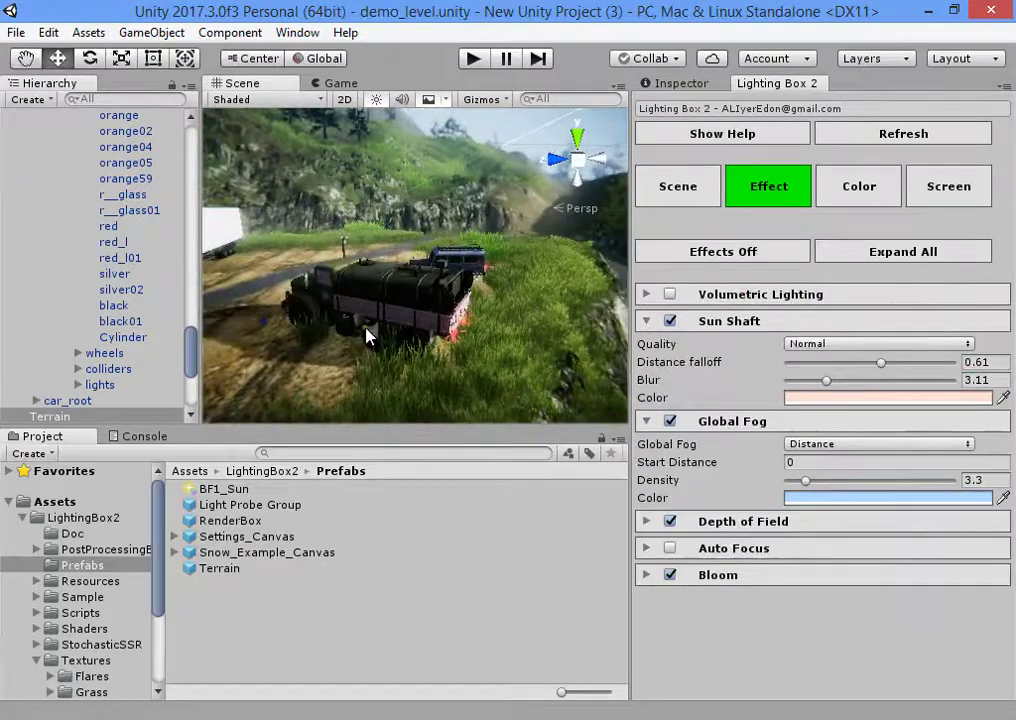
{"action": "left_click_drag", "start_coordinate": [517, 298], "coordinate": [218, 290], "text": "alt"}
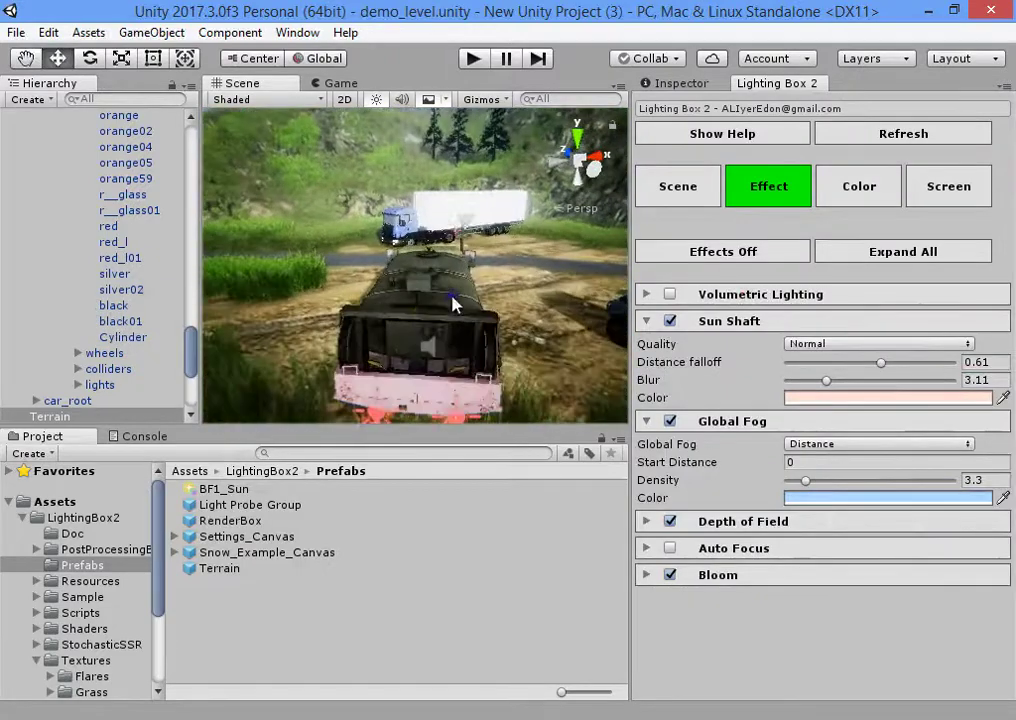